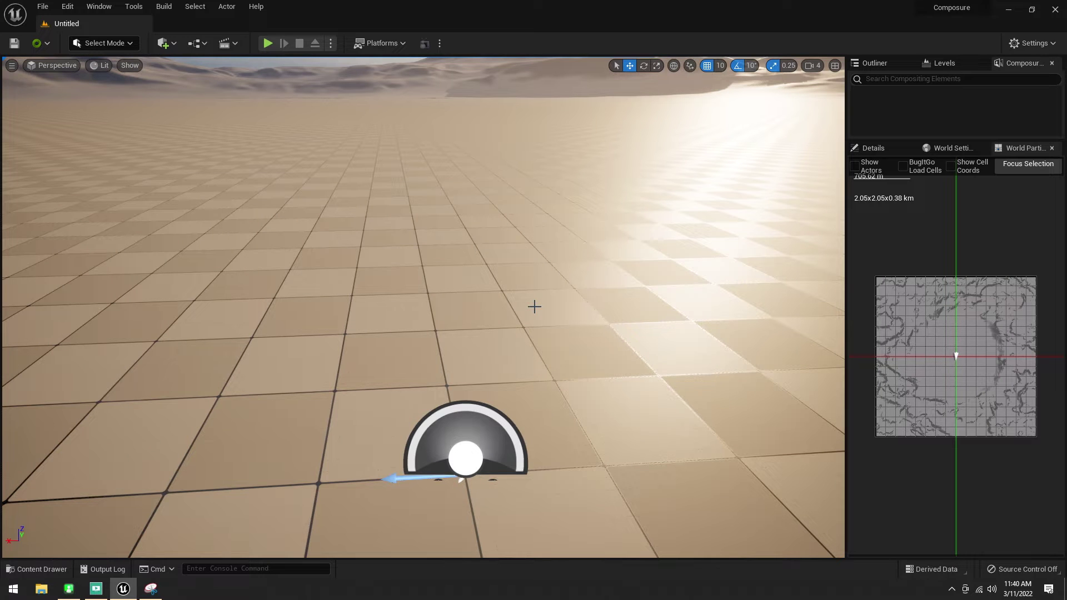
Step: Open the plugin browser and search for "Black" to check whether the Blackmagic Media Player plugin is enabled
mouse_move(545, 374)
right_down()
mouse_move(545, 331)
mouse_move(578, 339)
mouse_move(540, 380)
right_up()
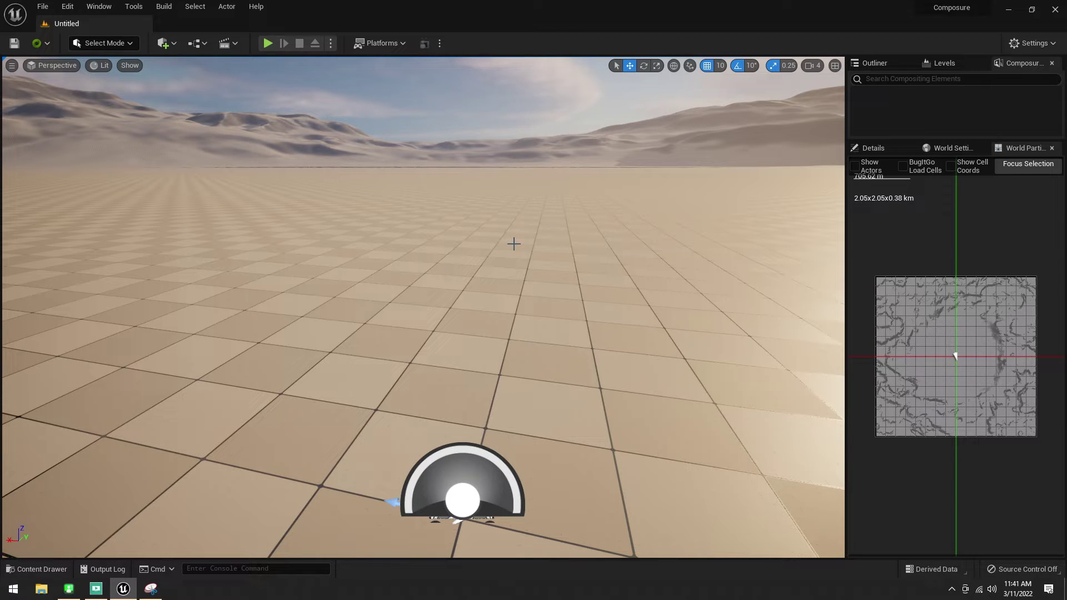
click(876, 147)
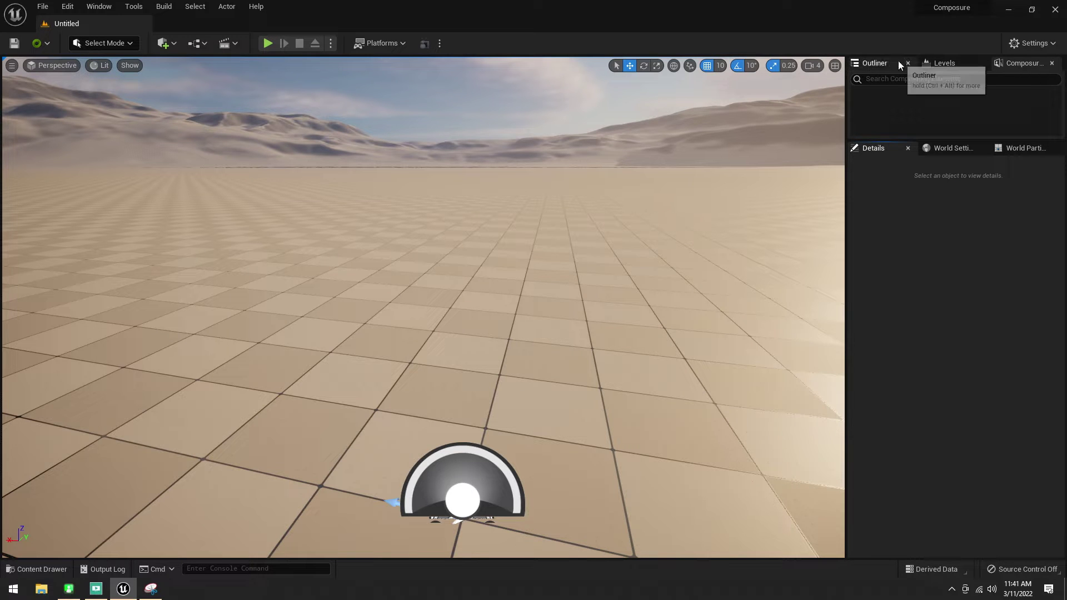
click(1030, 42)
click(971, 100)
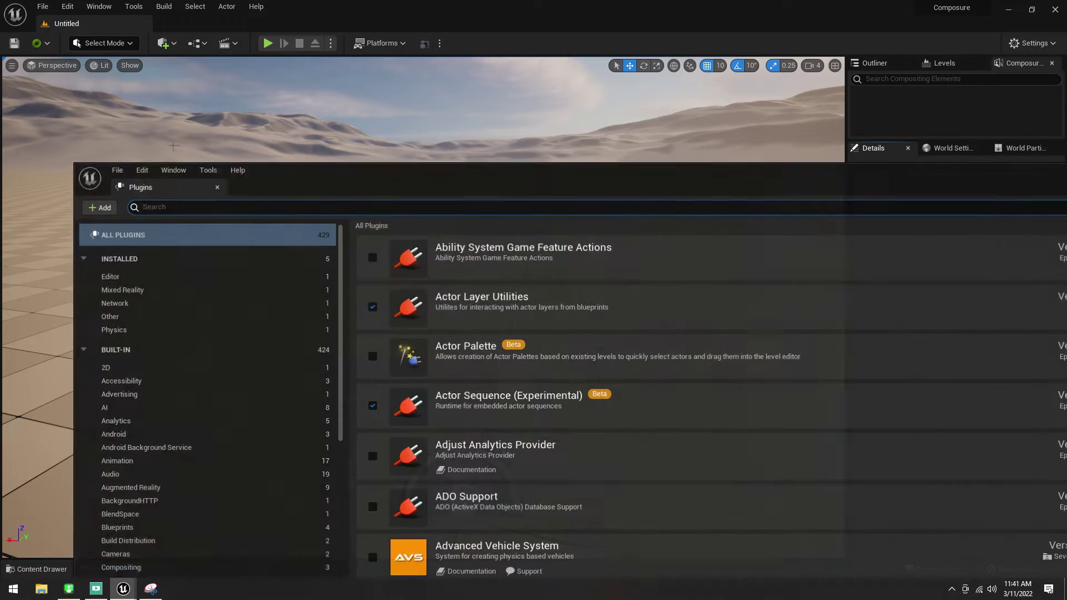
drag(352, 165, 296, 71)
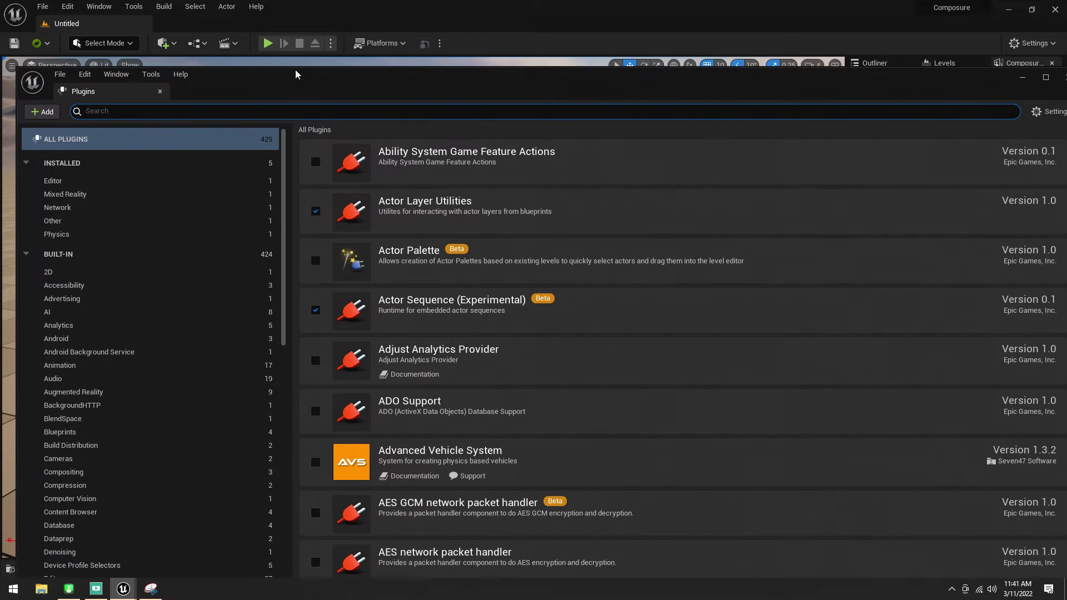
text(Black)
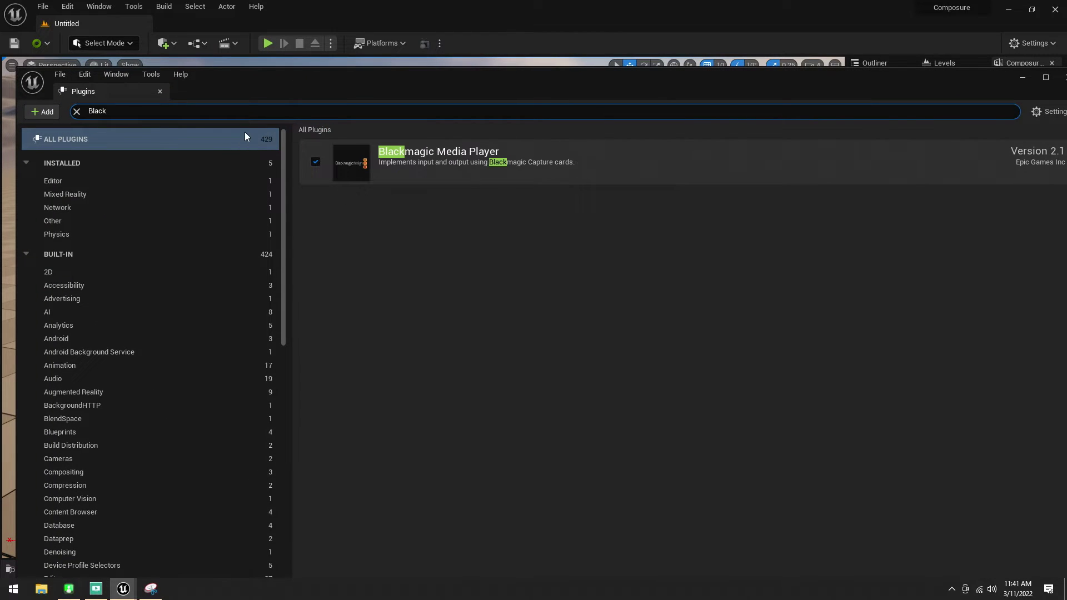
Step: Search the plugins for "Media io" to check whether the Media IO Framework plugin is enabled
key(ctrl+a)
text(Meedia)
key(BackSpace)
key(BackSpace)
key(BackSpace)
key(BackSpace)
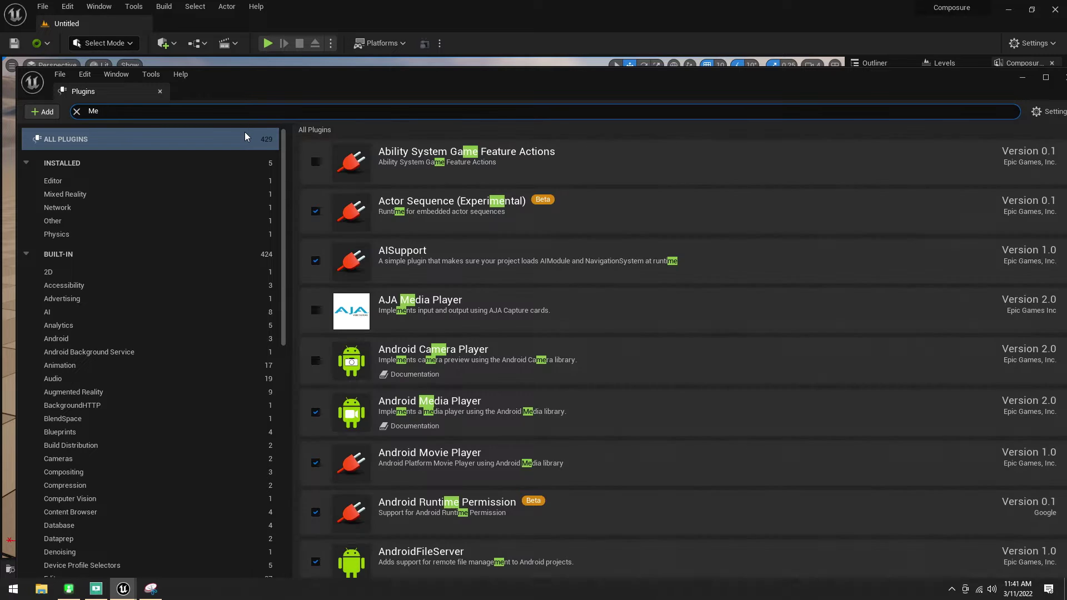
text(dia)
scroll(513, 346, down, 5)
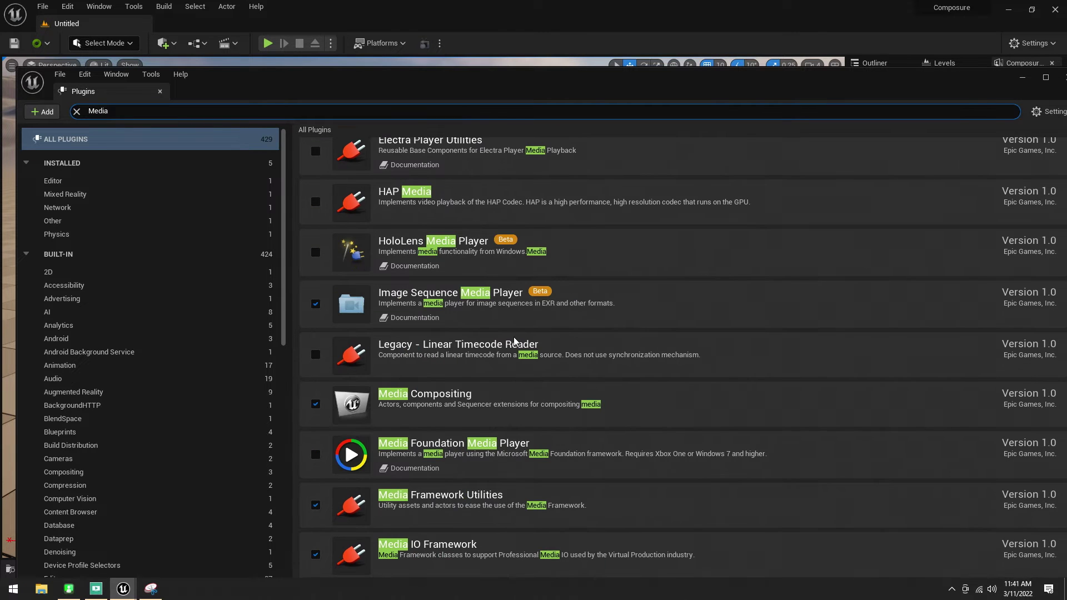
text(io)
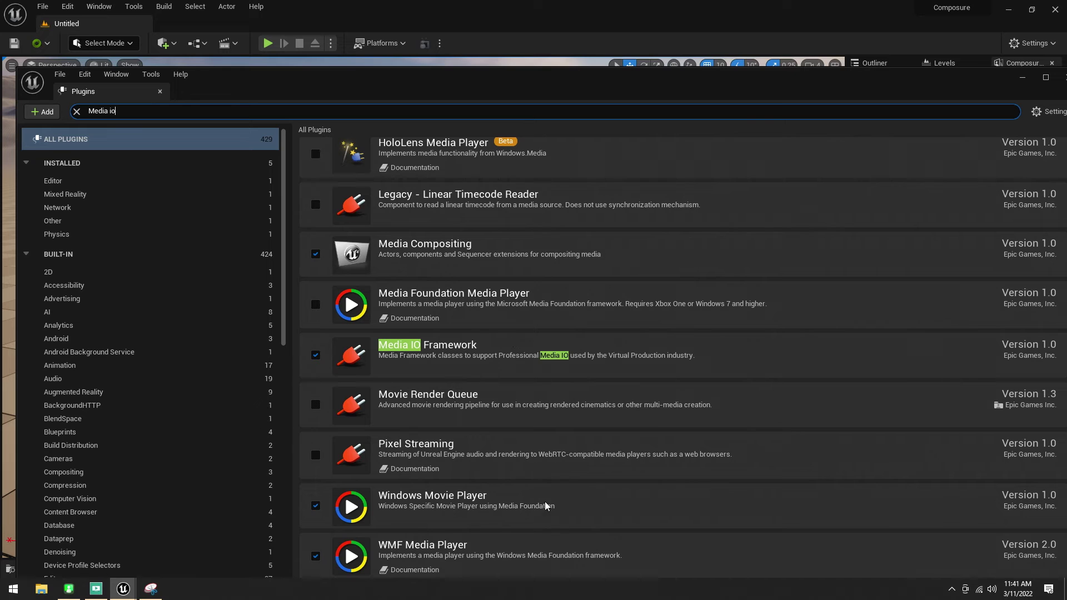
click(446, 359)
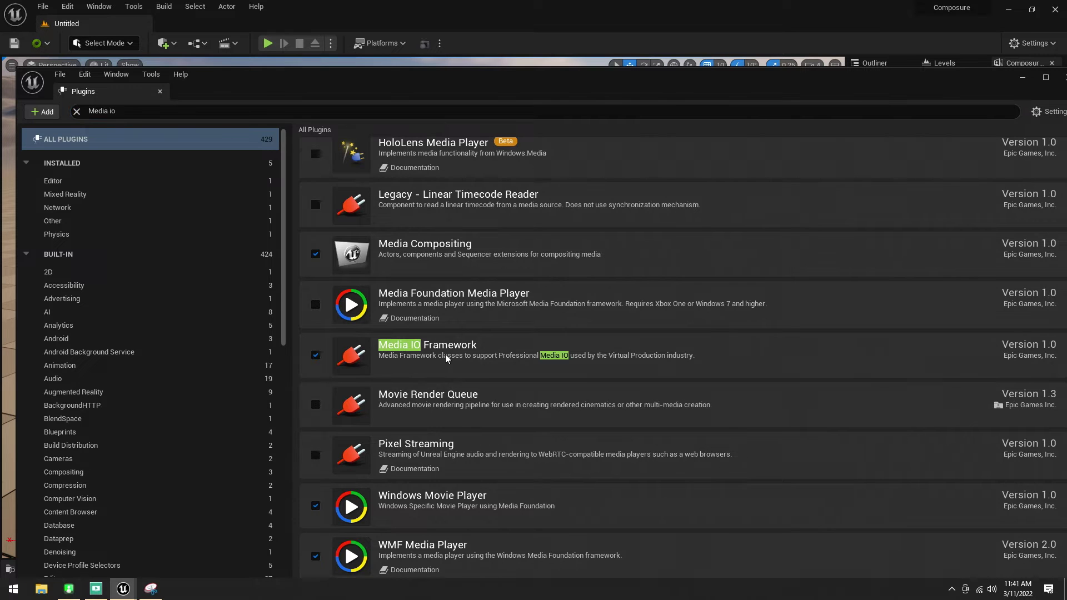
Step: Search the plugins for "media", review which media plugins are enabled, and close the plugin browser
scroll(445, 359, up, 4)
scroll(446, 359, down, 4)
click(125, 111)
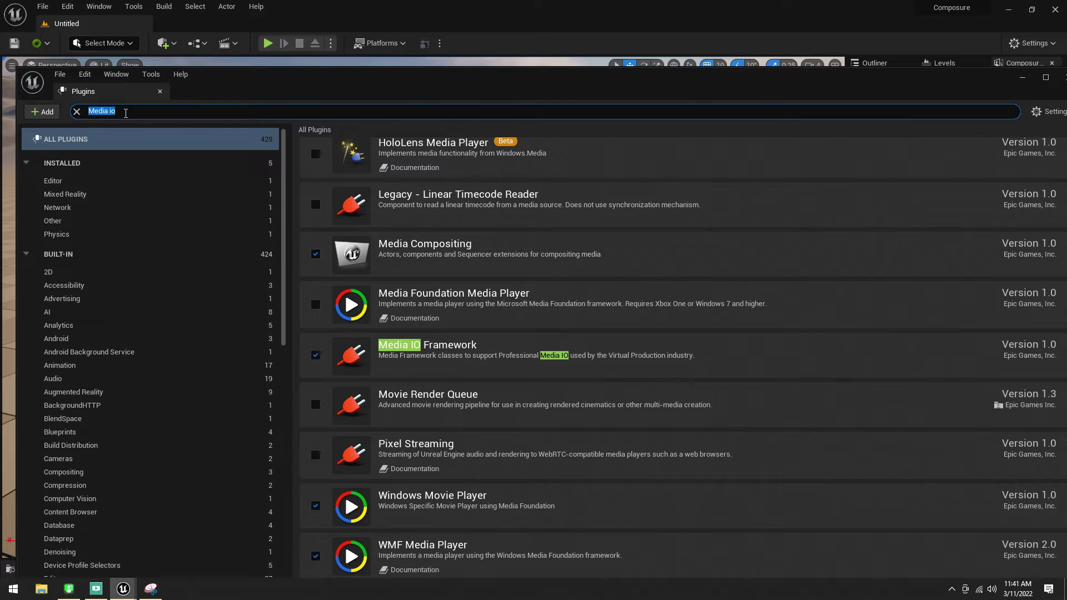
text(media)
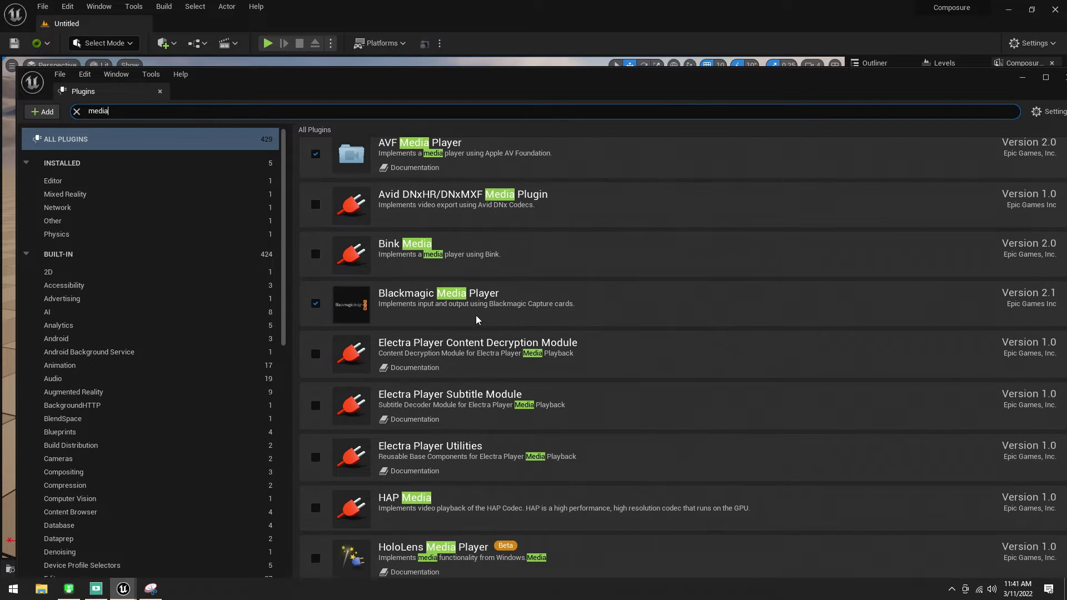
scroll(476, 320, down, 2)
scroll(476, 320, down, 6)
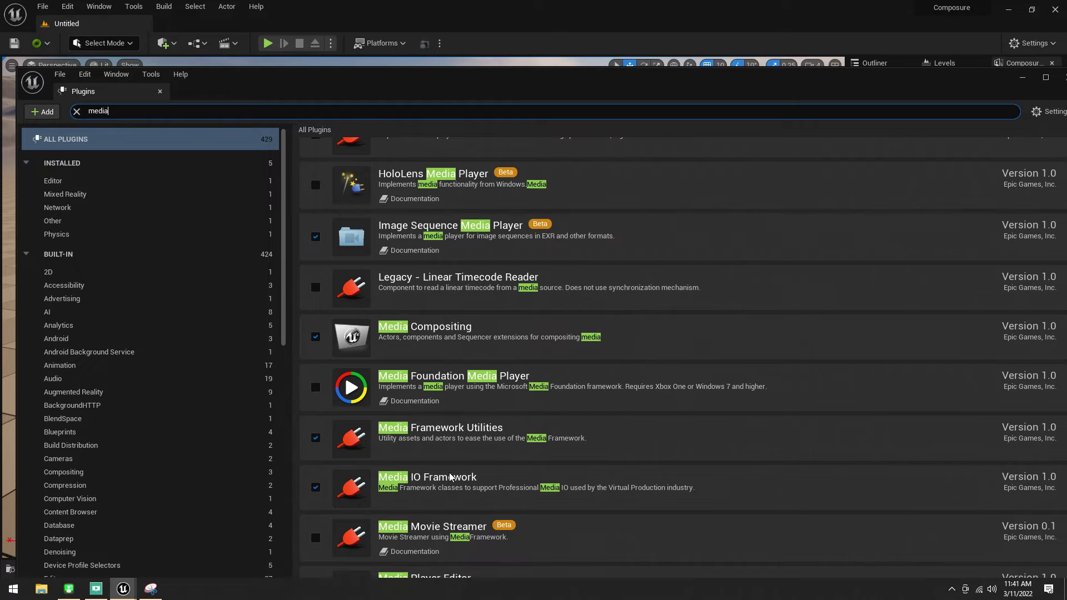
click(1065, 77)
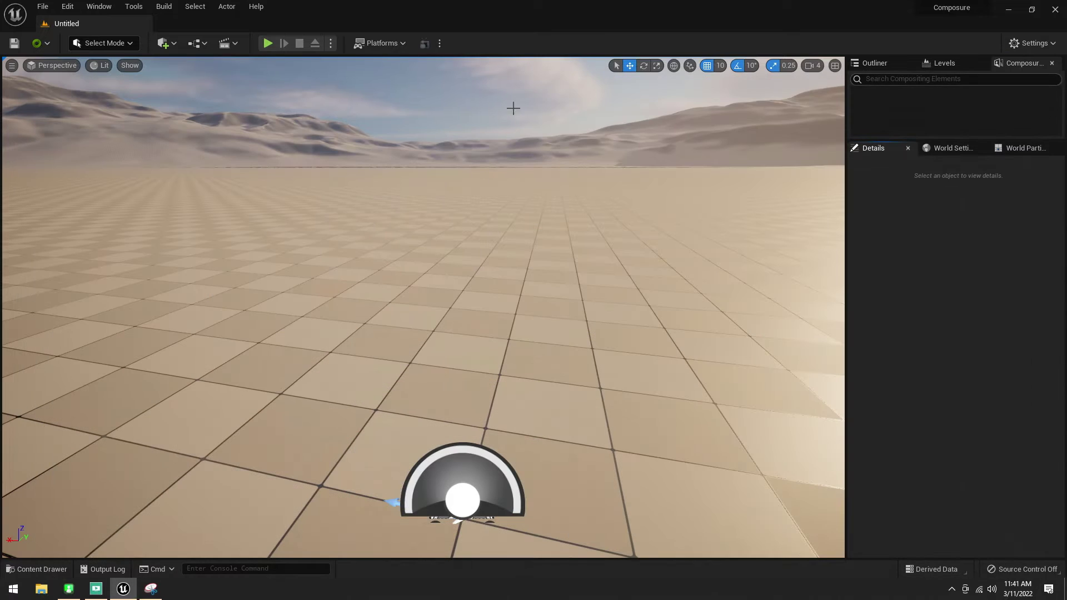
click(385, 148)
right_drag(384, 188, 384, 167)
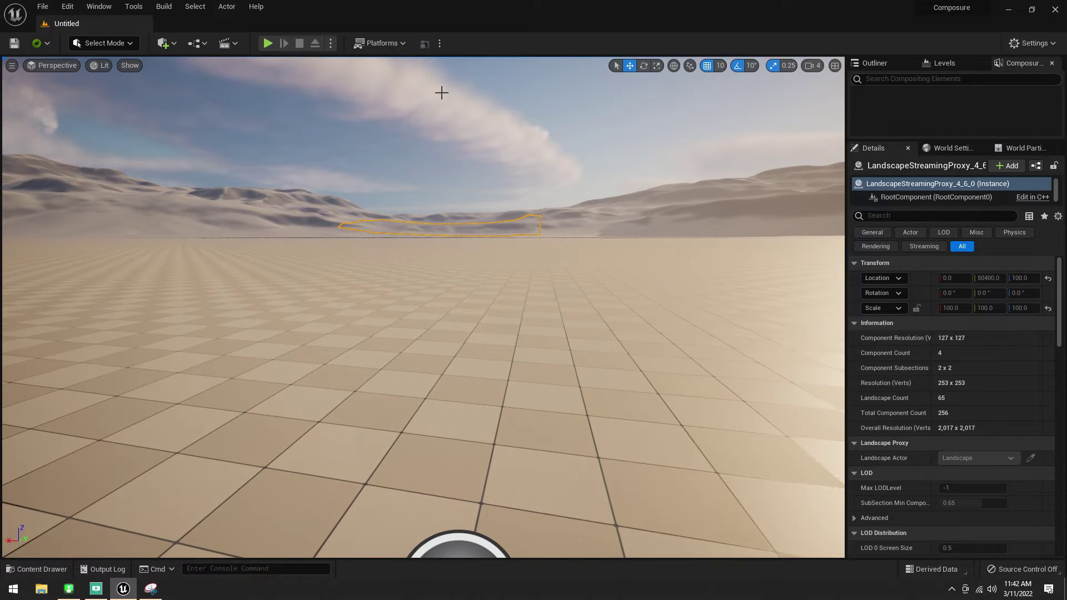
click(441, 93)
mouse_move(394, 338)
right_down()
mouse_move(394, 366)
mouse_move(395, 350)
right_up()
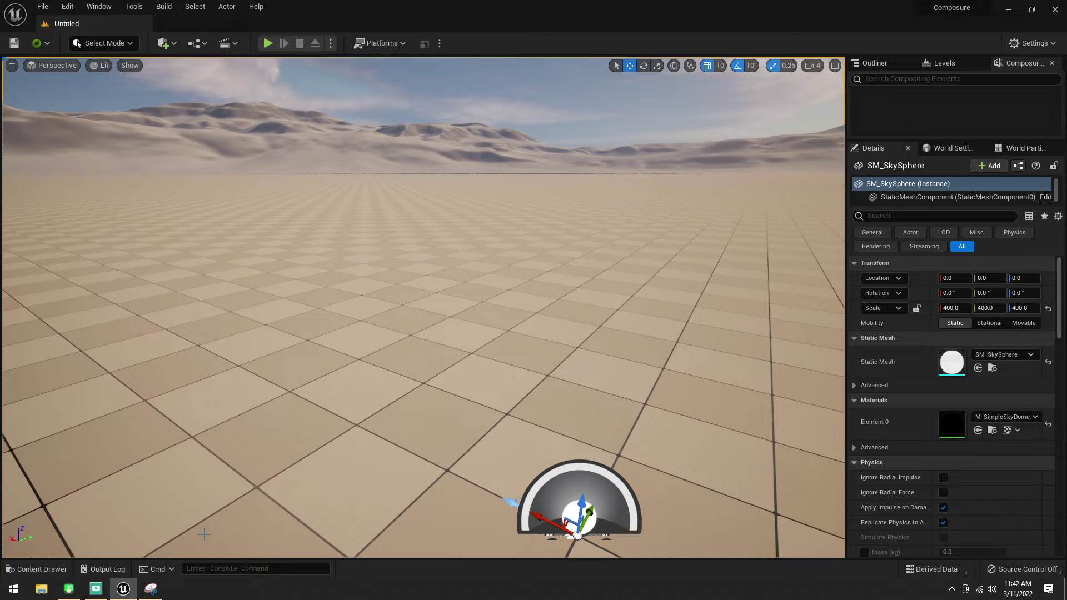
Step: Switch to Blackmagic Desktop Video Setup and examine the video output settings and connector mapping of DeckLink 8K Pro (1)
click(151, 589)
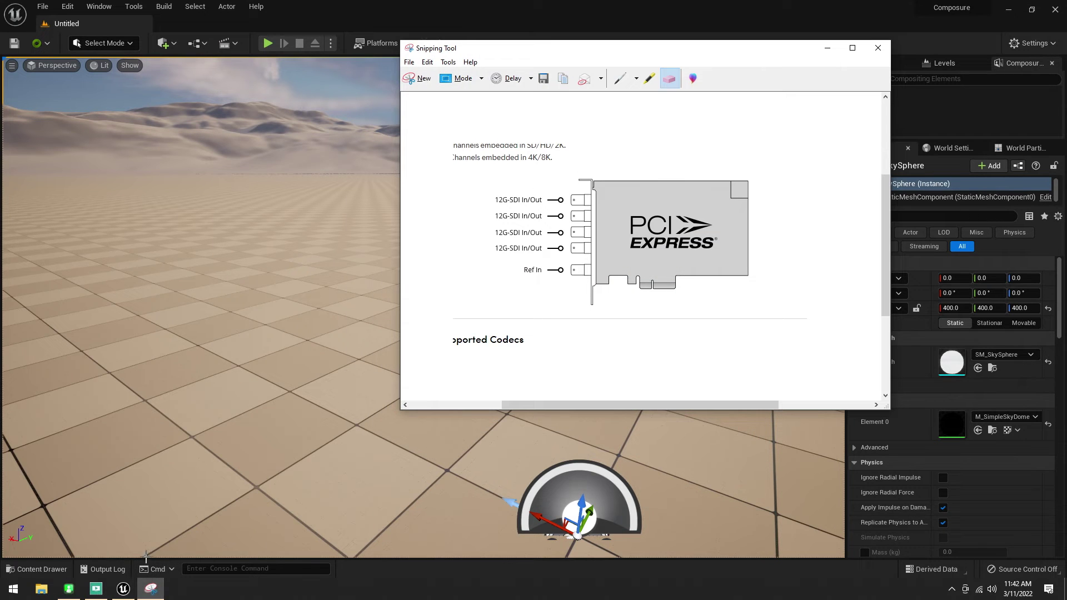
click(96, 588)
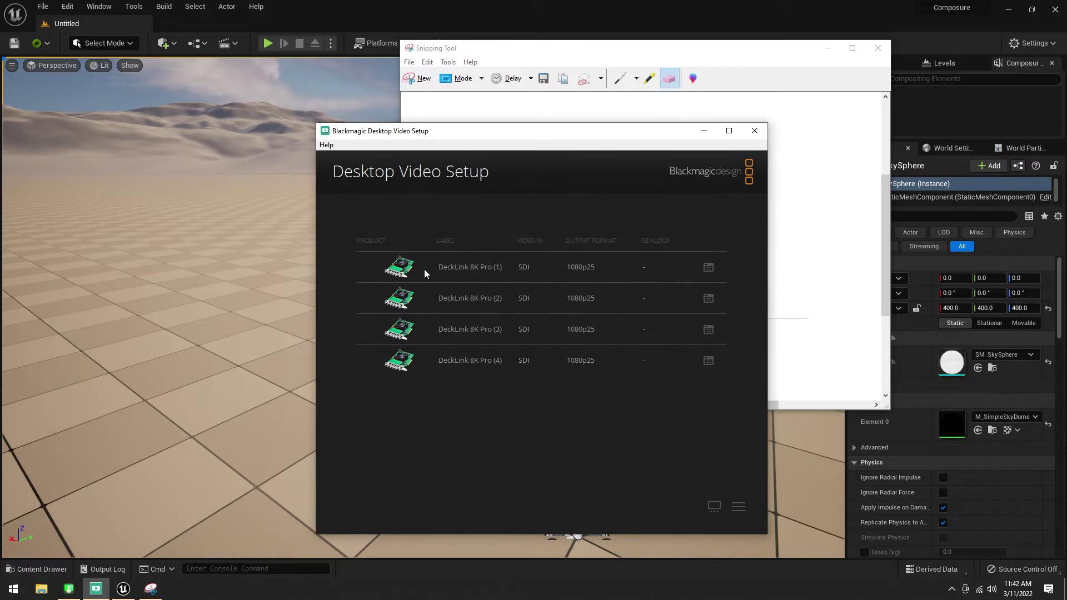
click(715, 267)
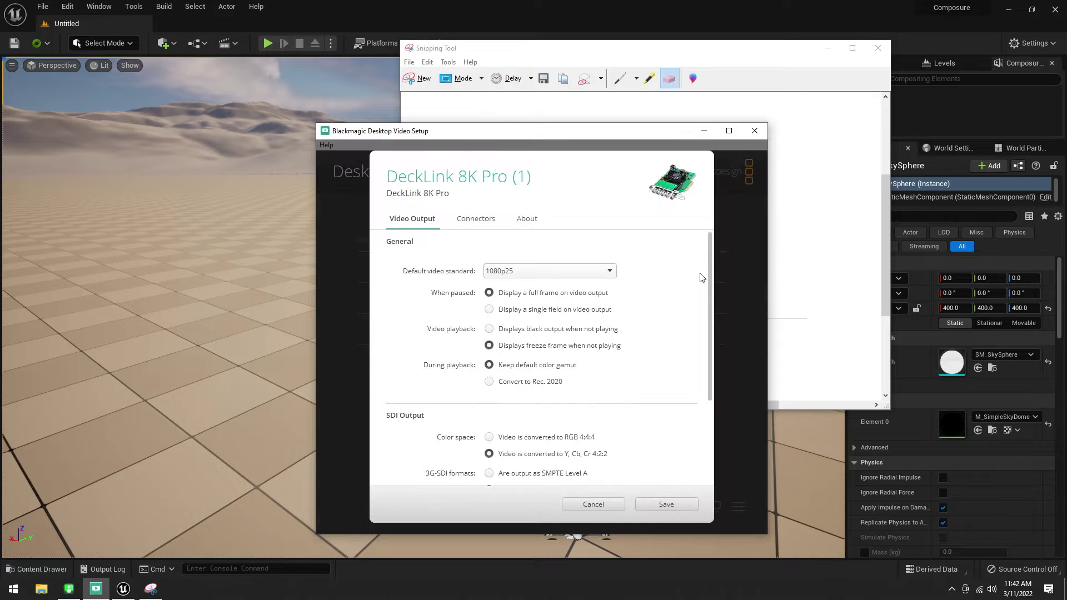
click(475, 218)
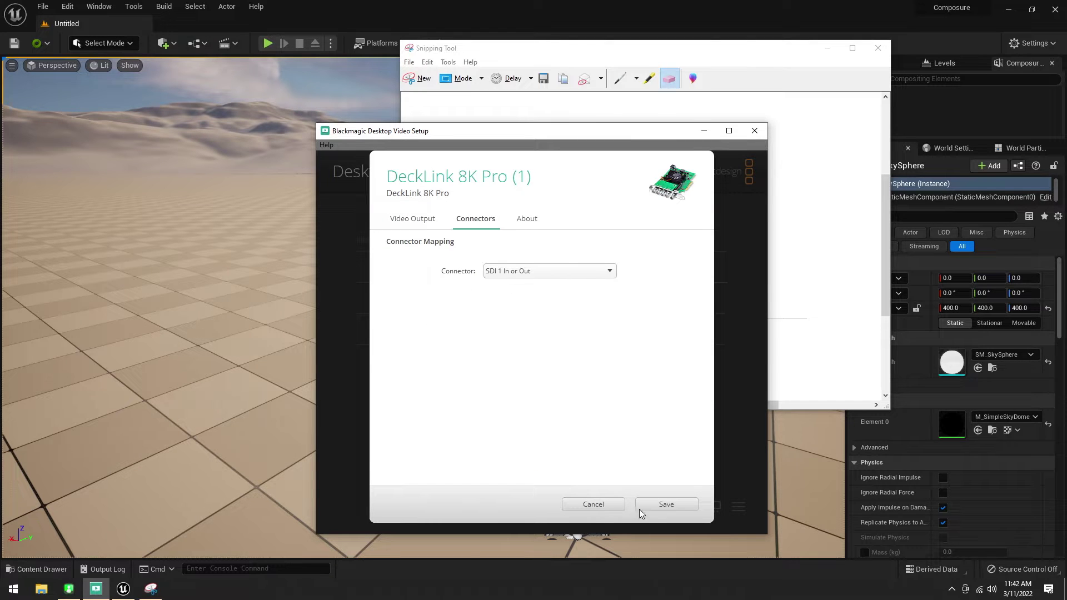
click(605, 504)
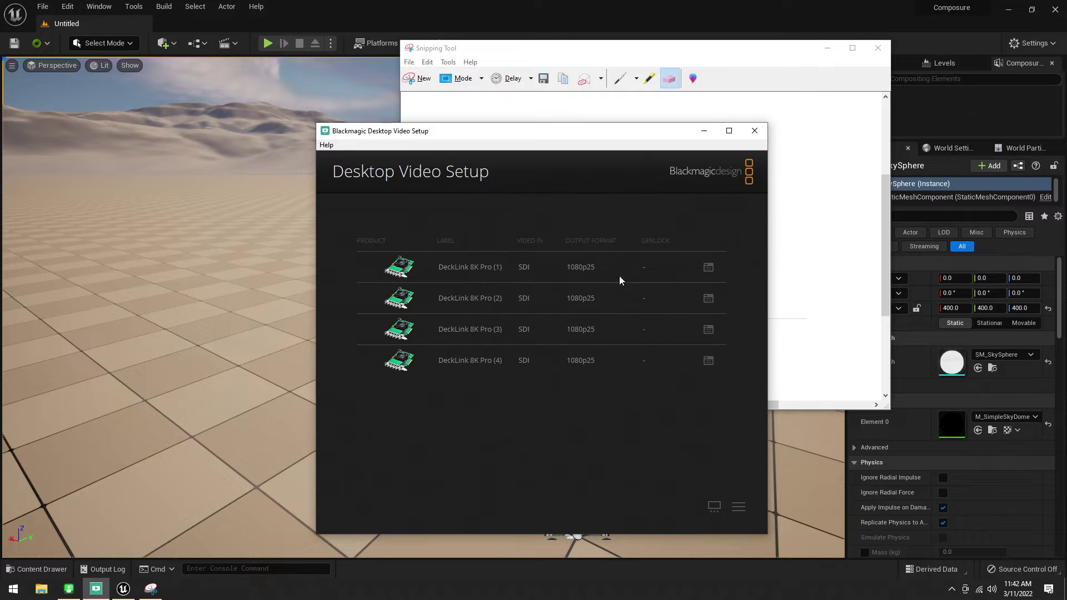
Step: Recheck and save the connector mapping of DeckLink 8K Pro (1), and examine the mapping of DeckLink 8K Pro (2)
click(715, 268)
click(483, 222)
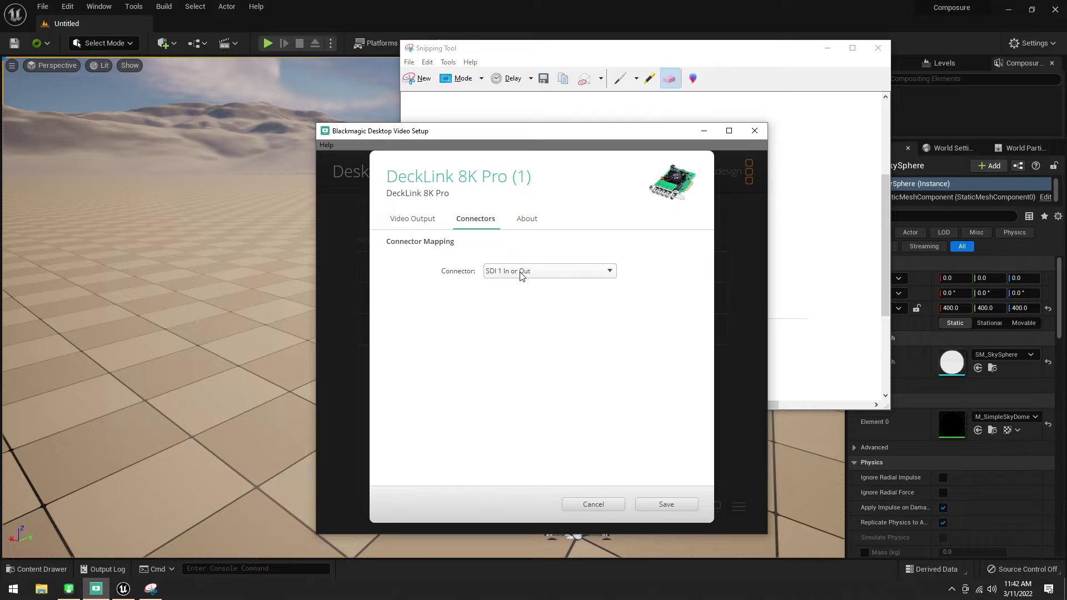
click(665, 504)
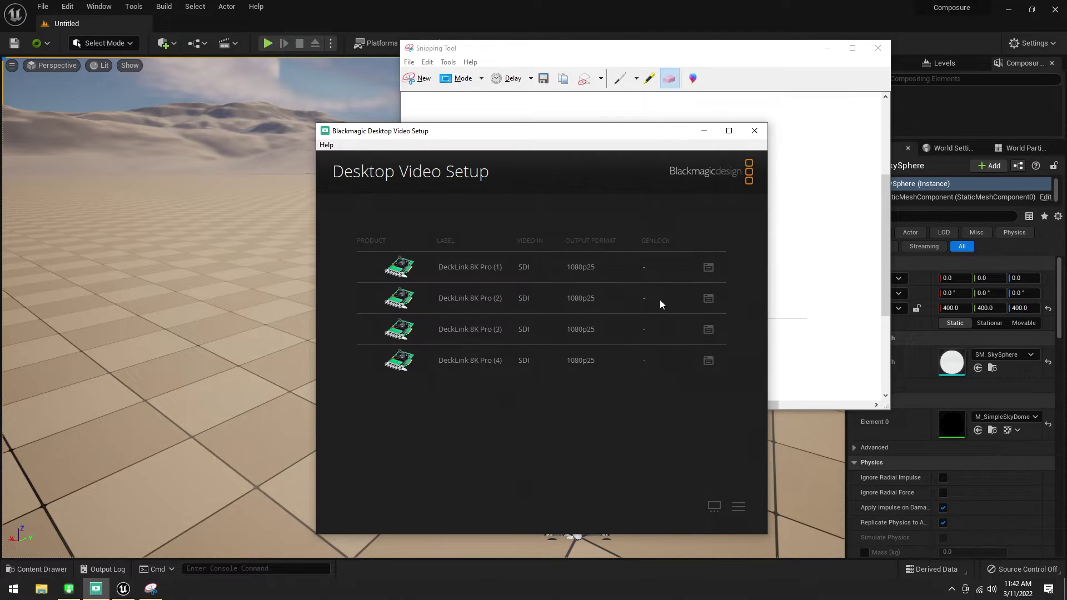
click(707, 298)
click(468, 221)
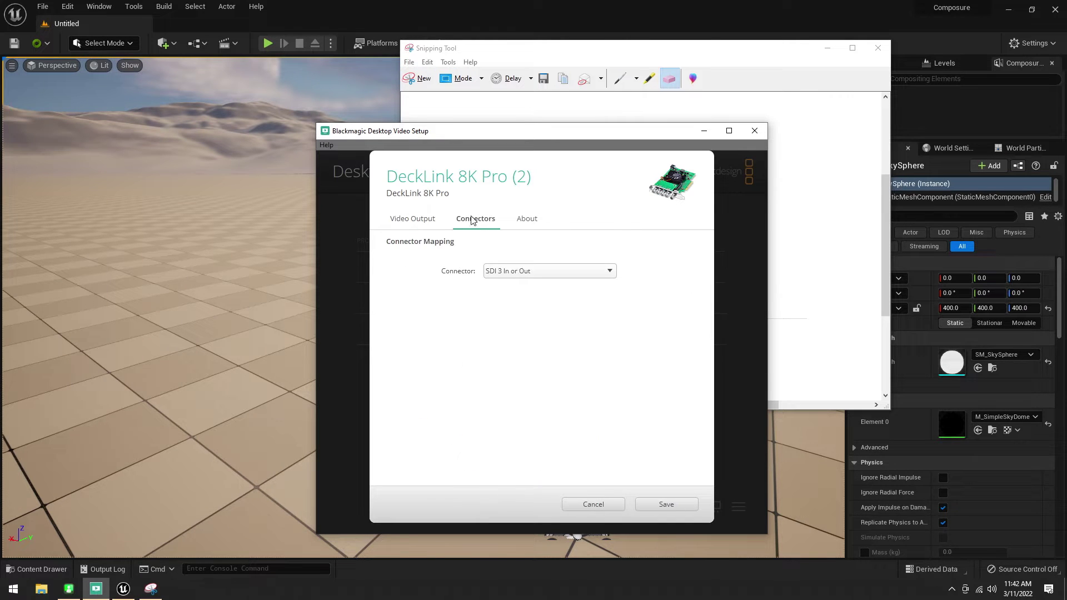
click(614, 504)
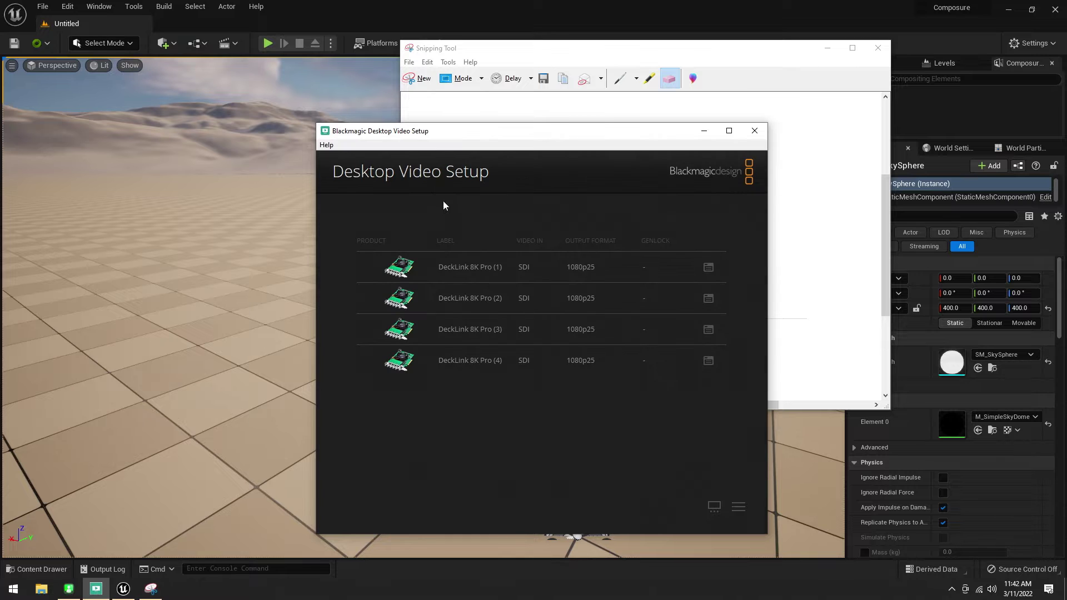
Step: Place Desktop Video Setup beside the Snipping Tool diagram and handwrite 4, 2, 3, 1 in red down the four SDI connectors
drag(461, 133, 152, 101)
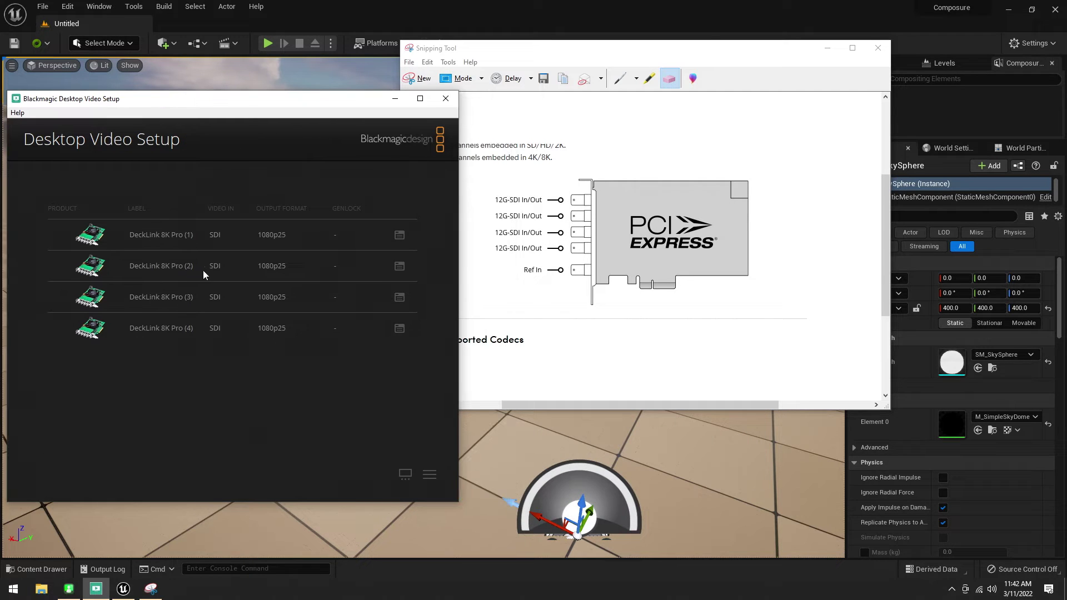
drag(564, 49, 651, 80)
click(712, 113)
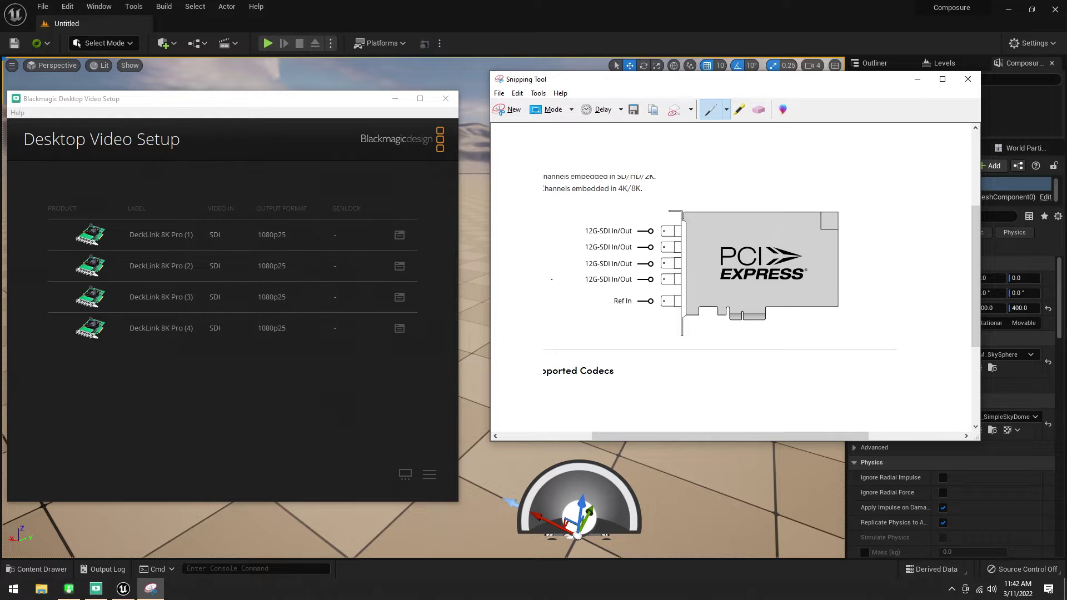
mouse_move(556, 282)
mouse_down()
mouse_move(555, 250)
mouse_move(552, 269)
mouse_up()
drag(553, 224, 563, 232)
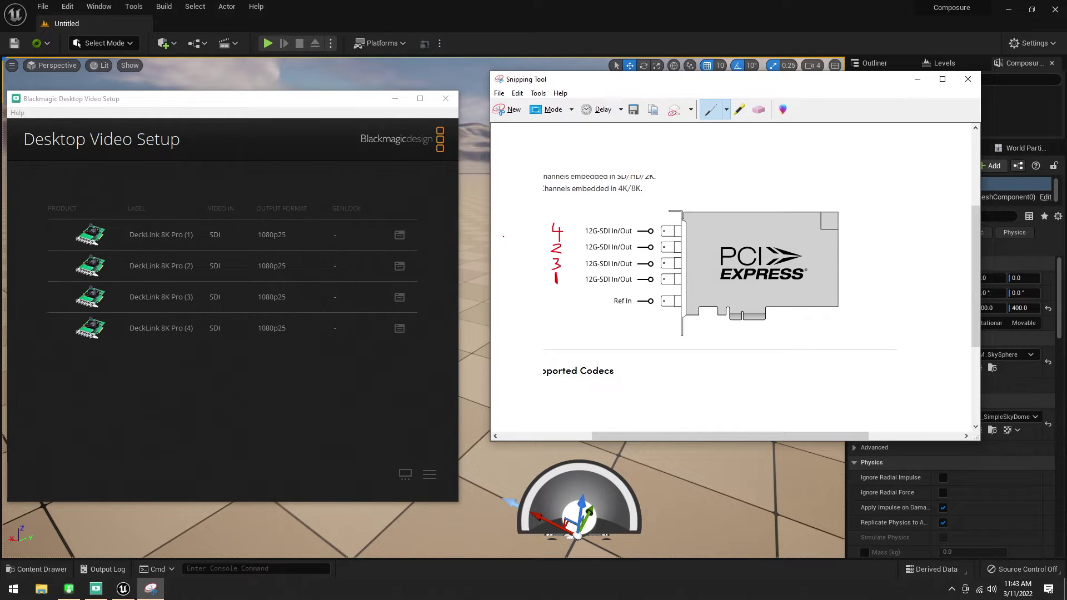
Step: Return to Unreal Editor and create a Media Bundle named BlackFill in the Content folder
click(413, 5)
mouse_move(339, 311)
right_down()
mouse_move(325, 280)
mouse_move(357, 322)
right_up()
key(s)
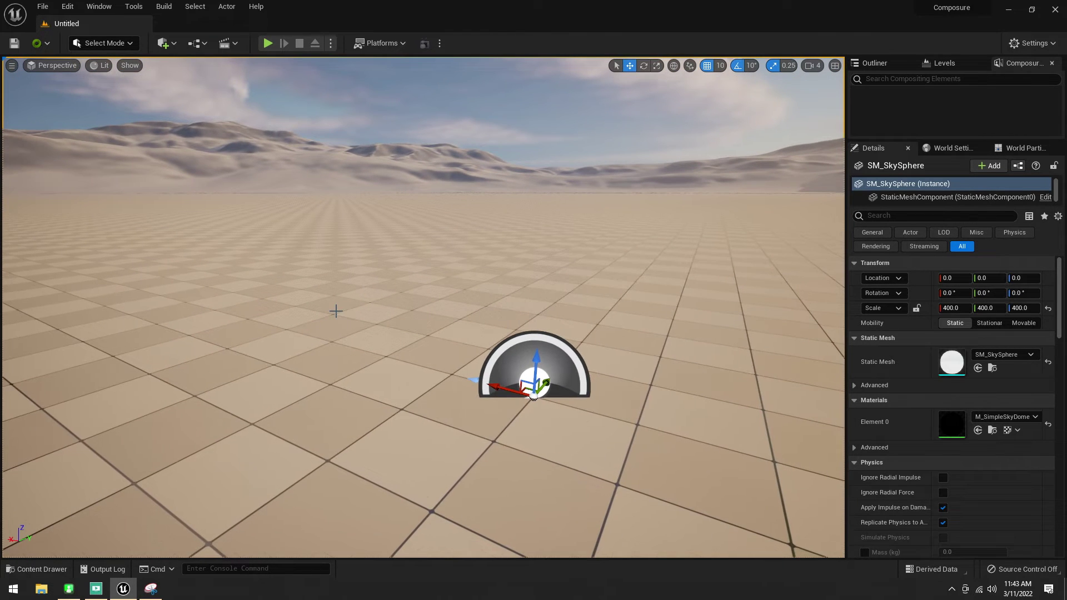
key(ctrl+space)
right_click(331, 512)
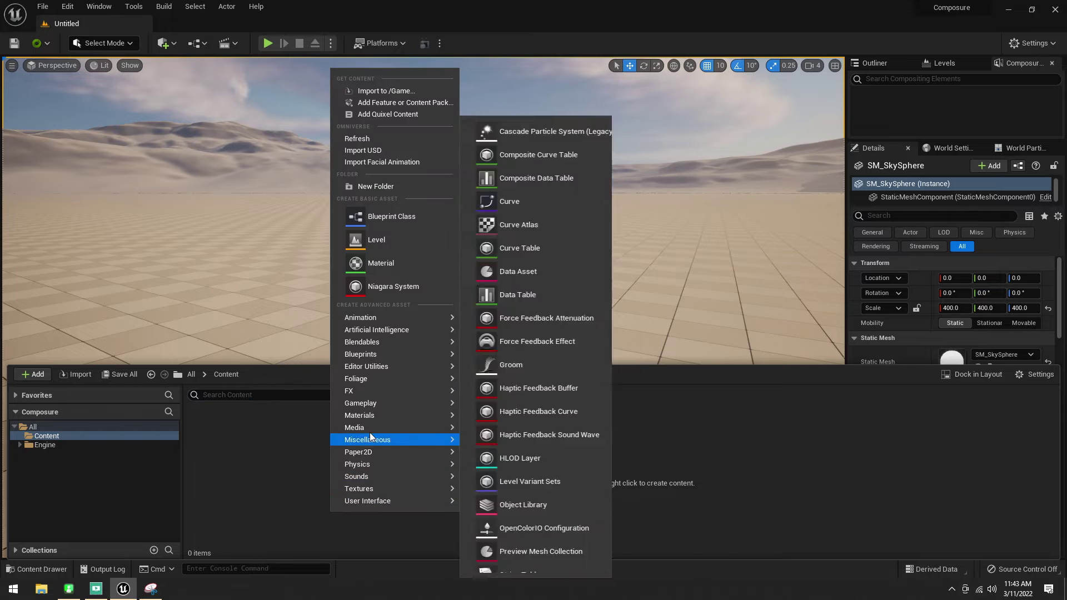
mouse_move(375, 426)
click(532, 380)
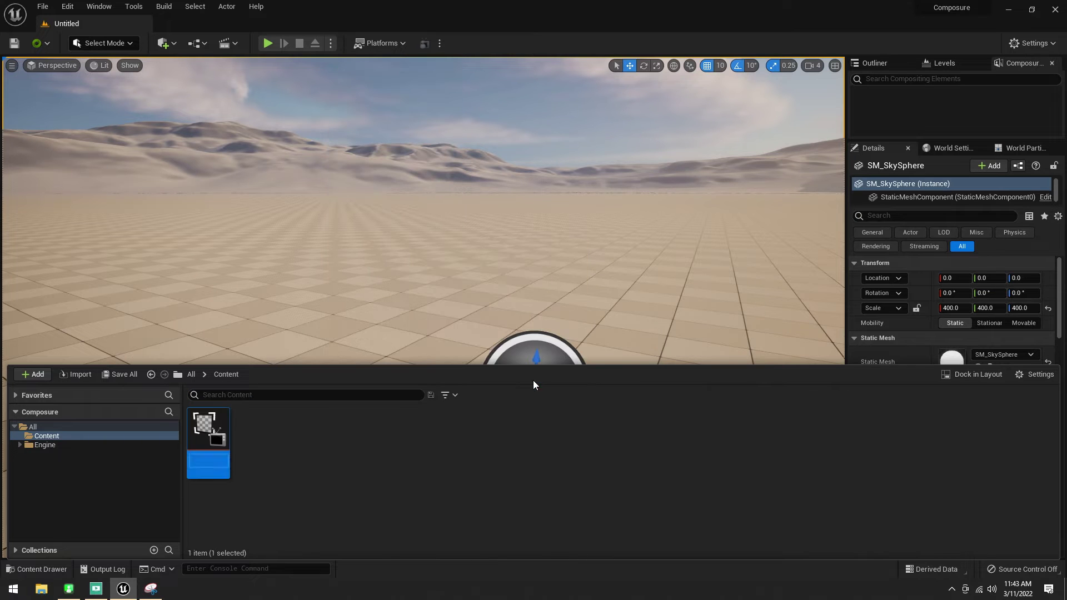
text(BlackFill)
key(Return)
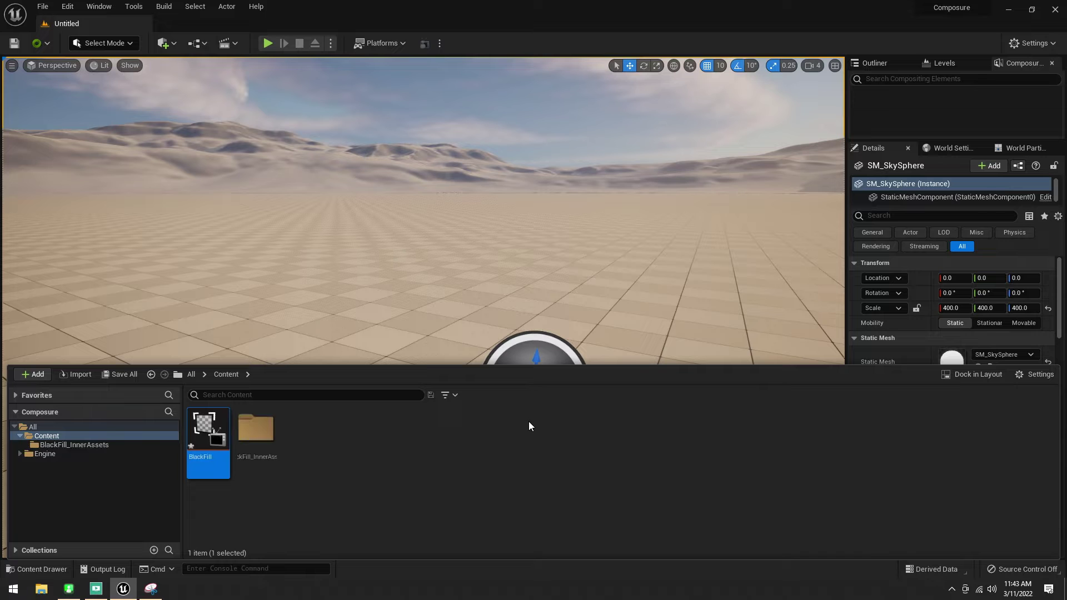
Step: Create a second Media Bundle named BlackMagicKey in the Content folder
right_click(358, 447)
mouse_move(418, 349)
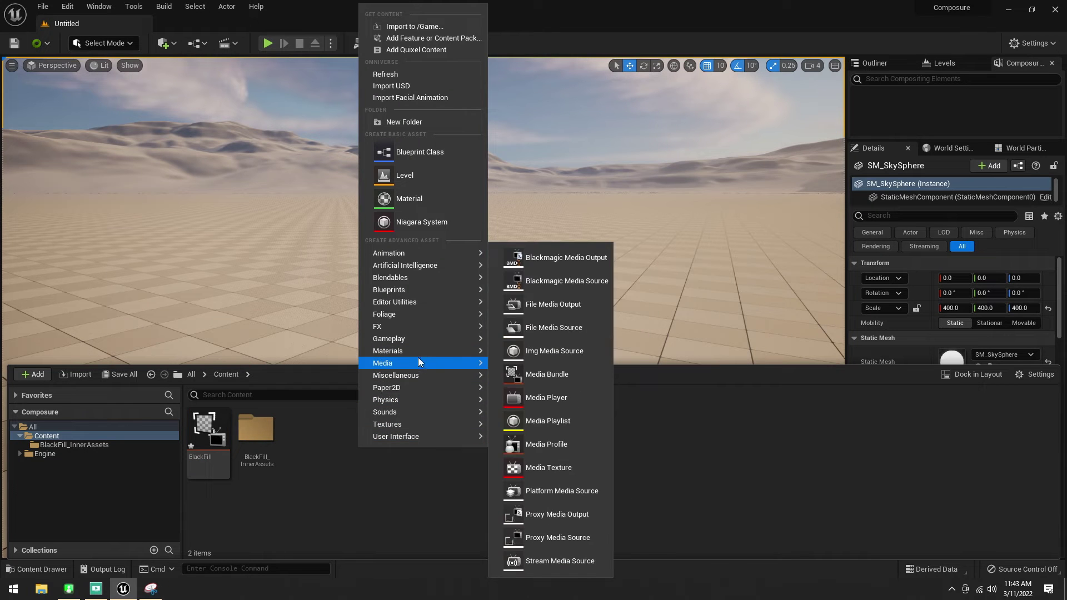
click(524, 378)
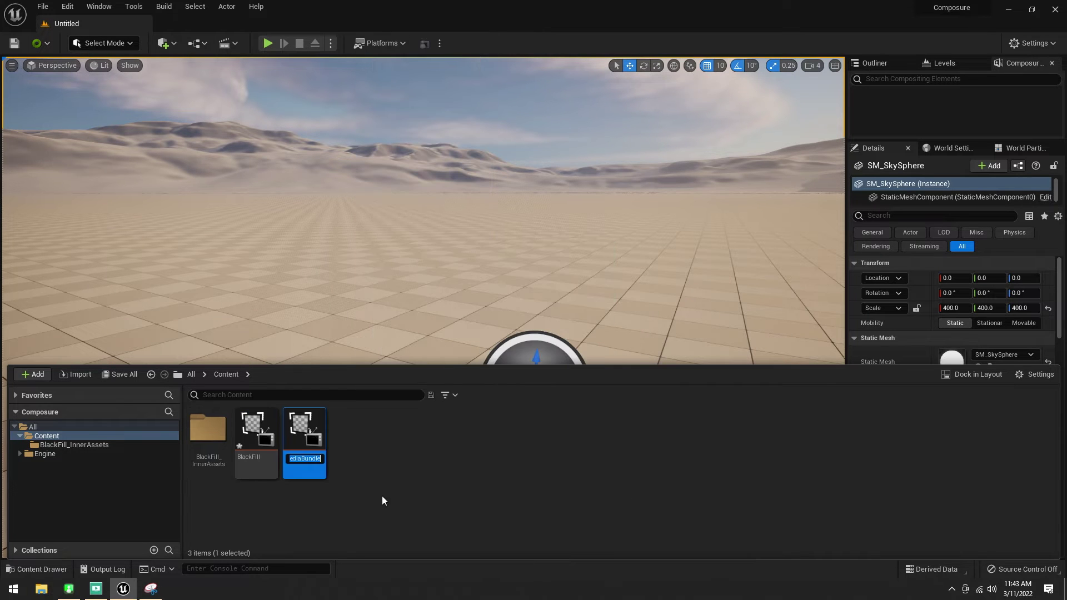
text(Blac)
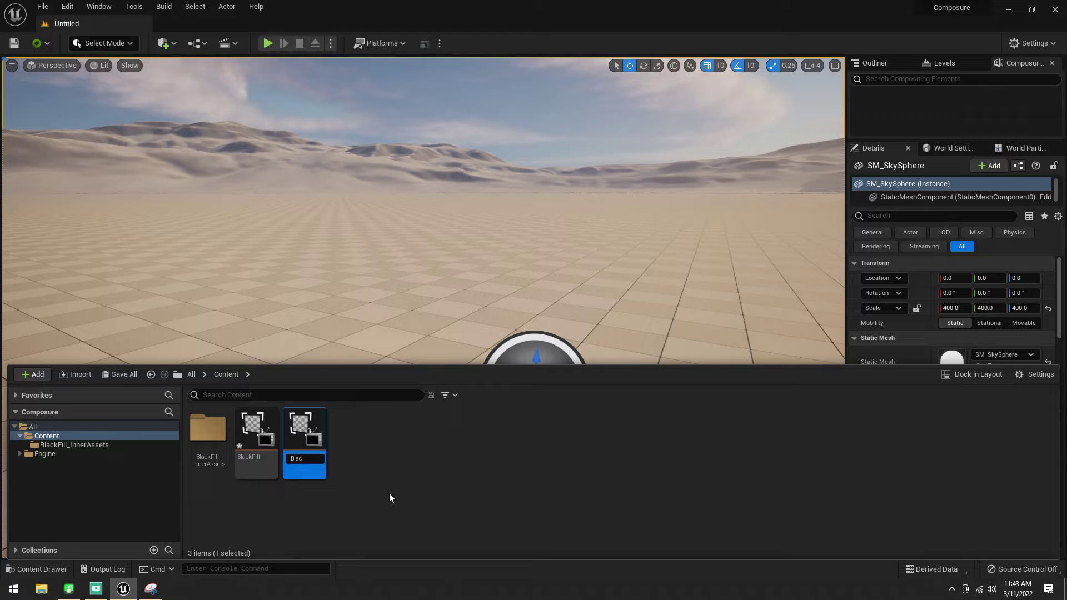
text(kMagicKey)
key(Return)
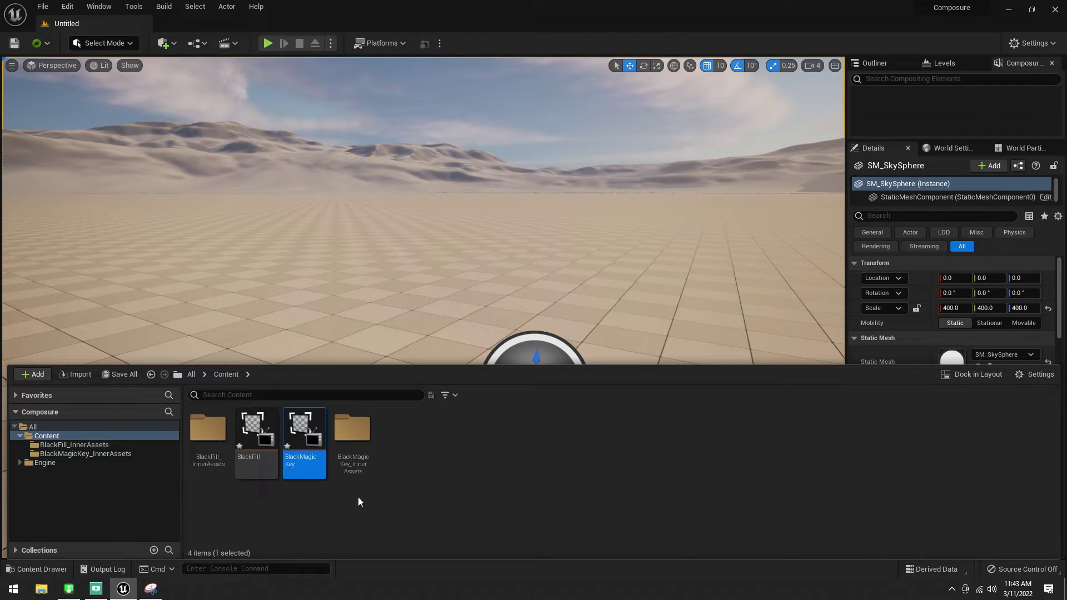
Step: Rename the BlackFill media bundle as BlackMagicFill
right_click(264, 467)
click(304, 272)
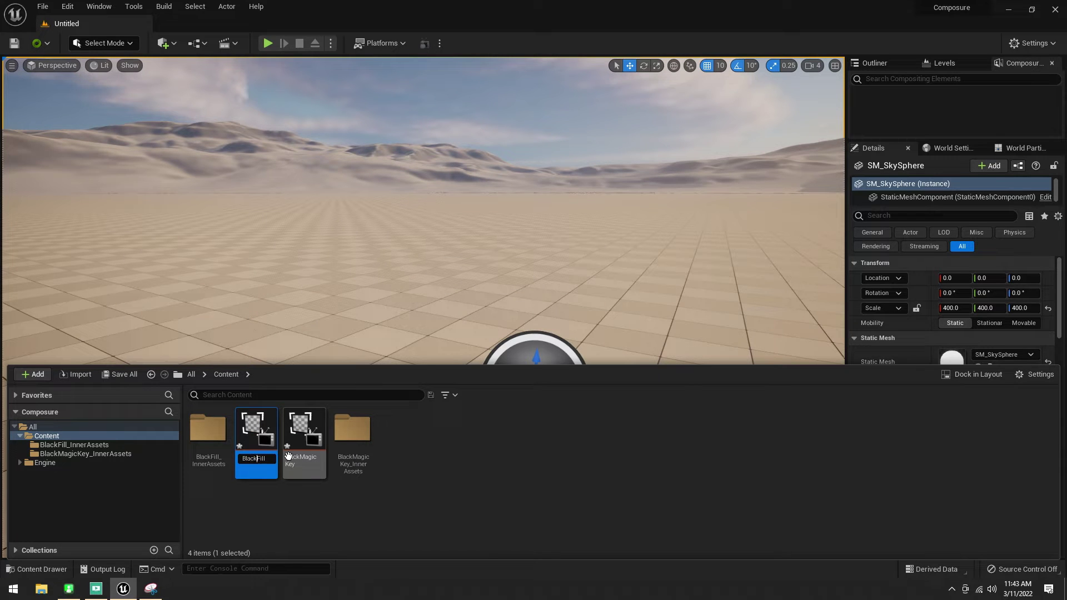
key(Left)
key(Left)
key(Left)
key(Left)
text(Magic)
key(Return)
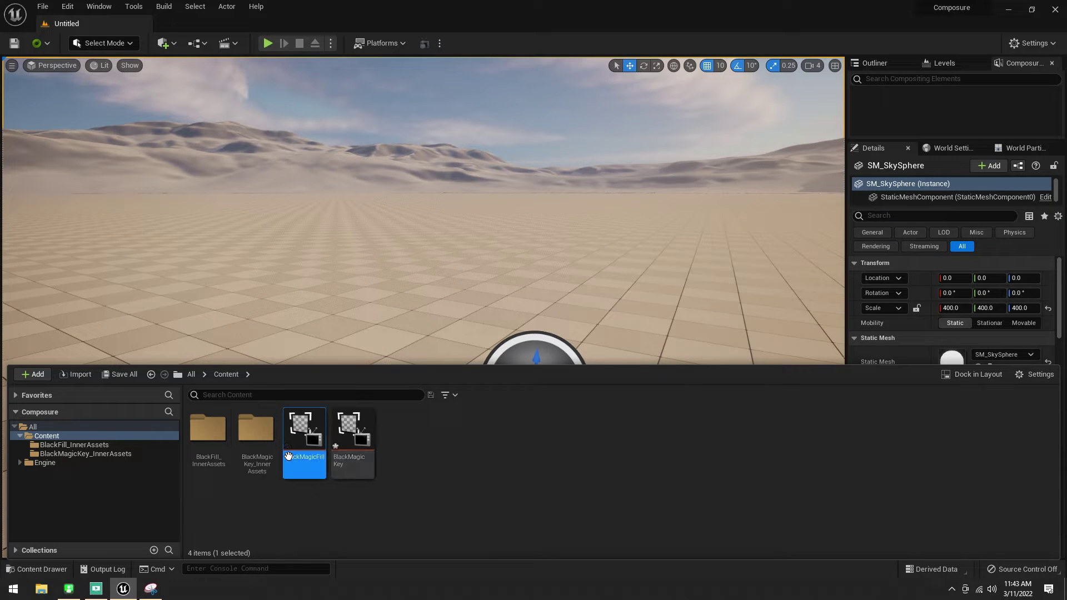
Step: Switch to Ultimatte Software Control, run Auto Screen Sample on the green-screen footage, and send the combined matte to the monitor output
click(71, 590)
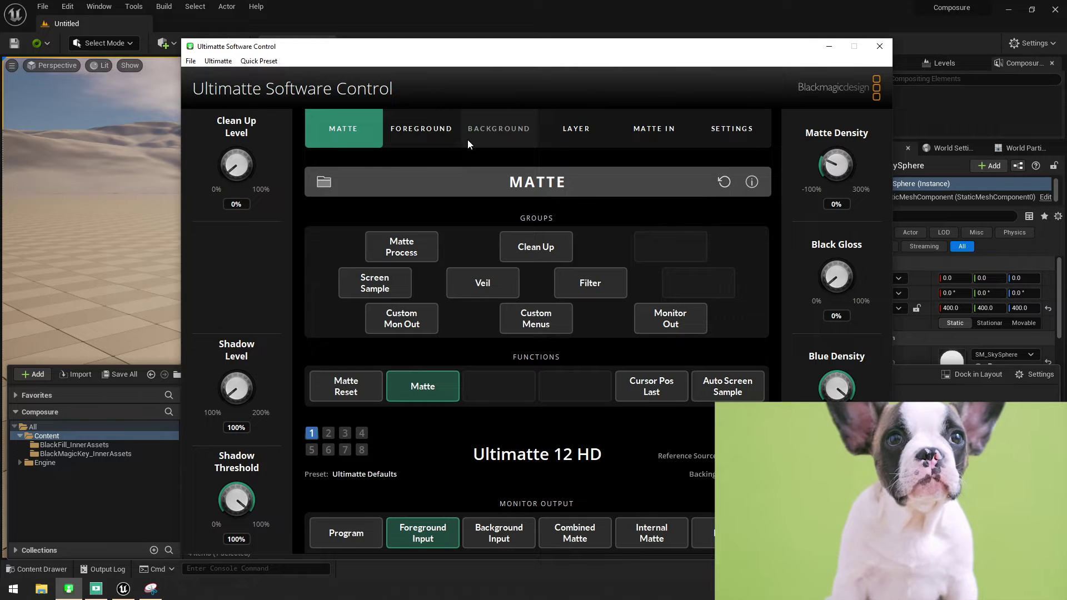
click(716, 392)
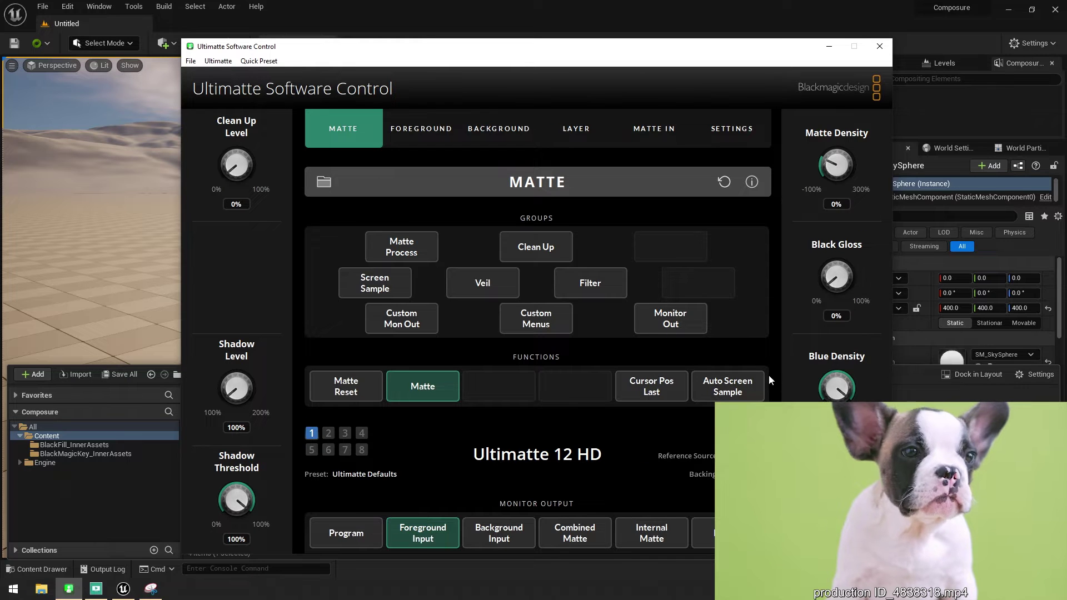
click(716, 391)
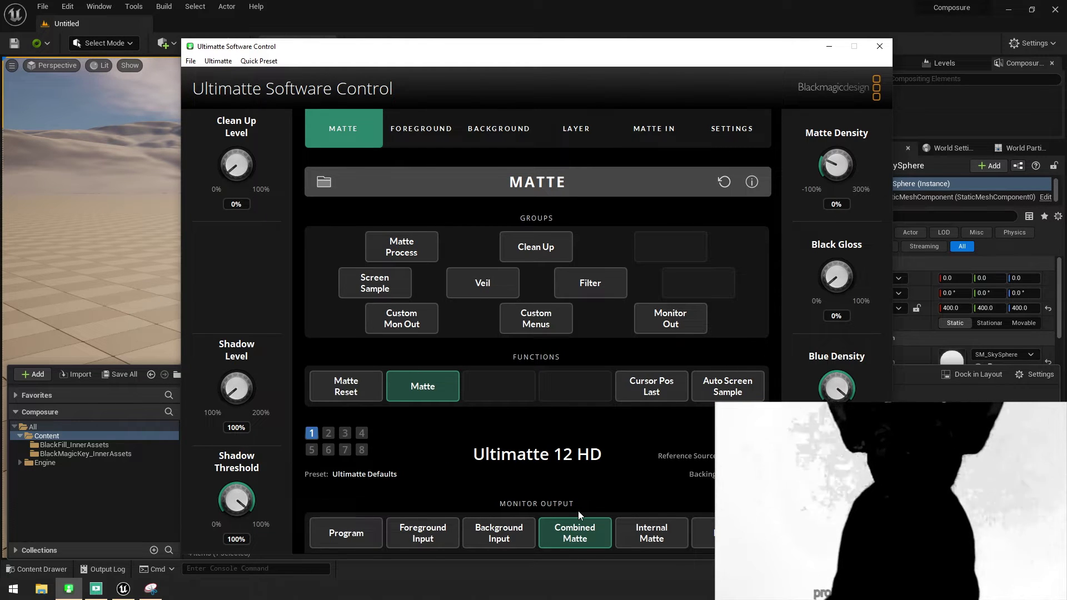
drag(349, 50, 380, 36)
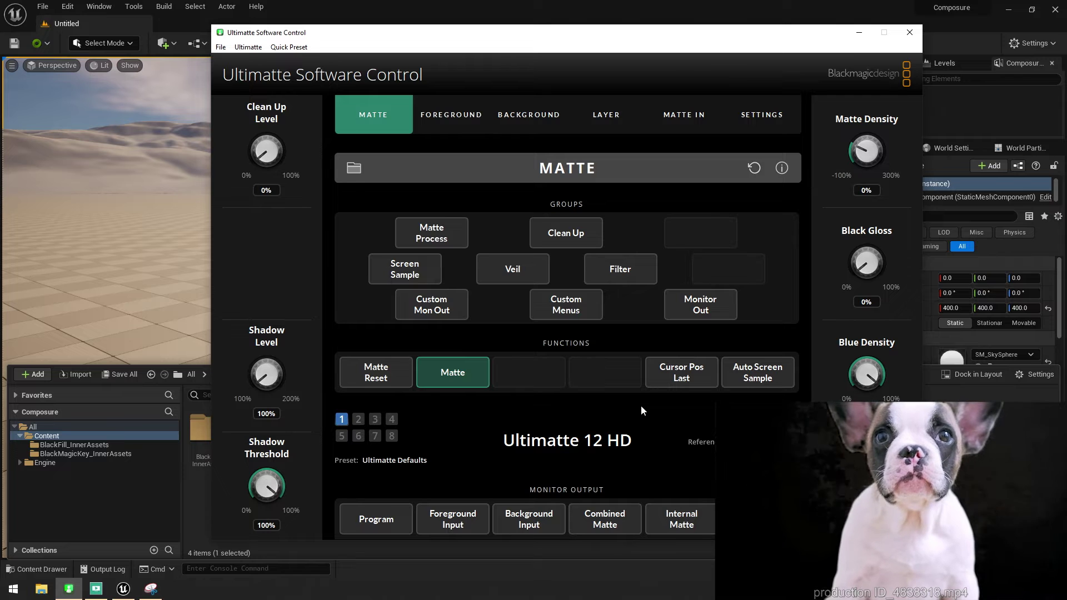
Step: Compare Ultimatte's program, foreground input and combined matte monitor outputs, leave the combined matte selected, and return to Unreal Editor
click(361, 520)
click(453, 527)
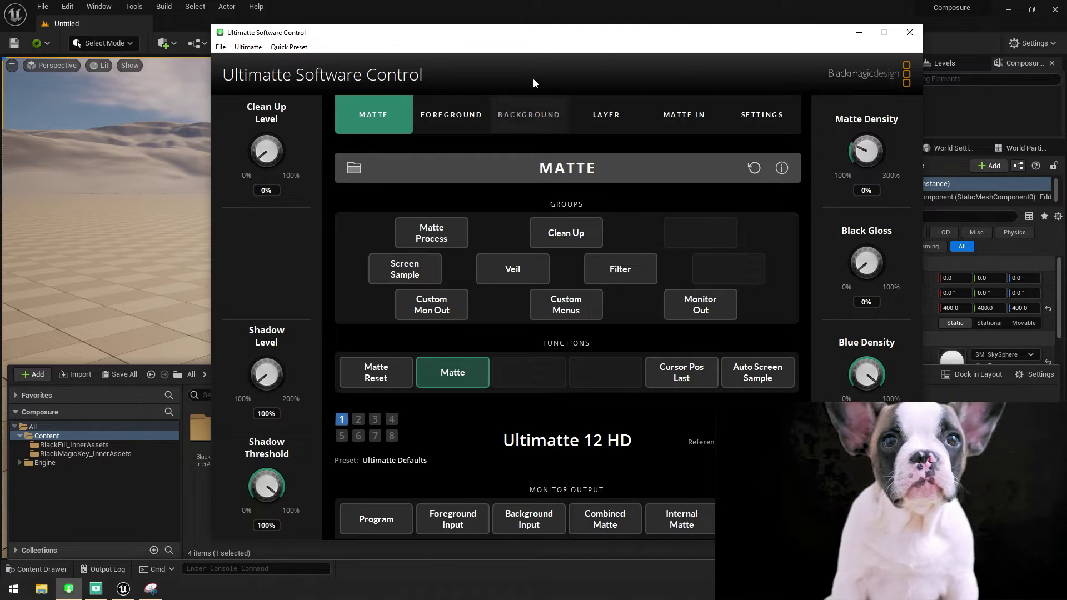
click(434, 115)
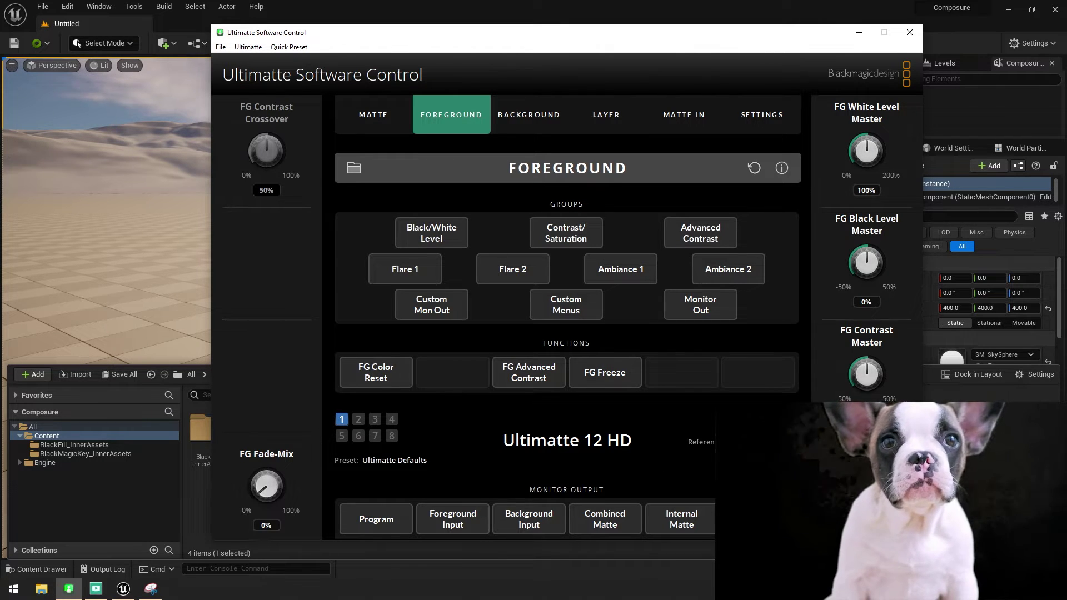
click(453, 519)
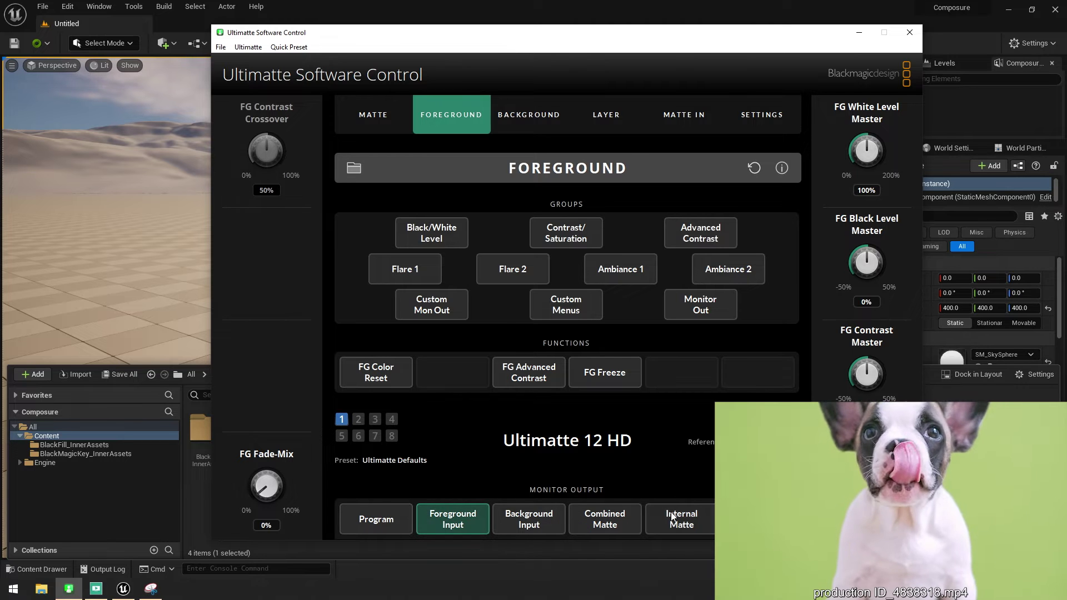
click(757, 519)
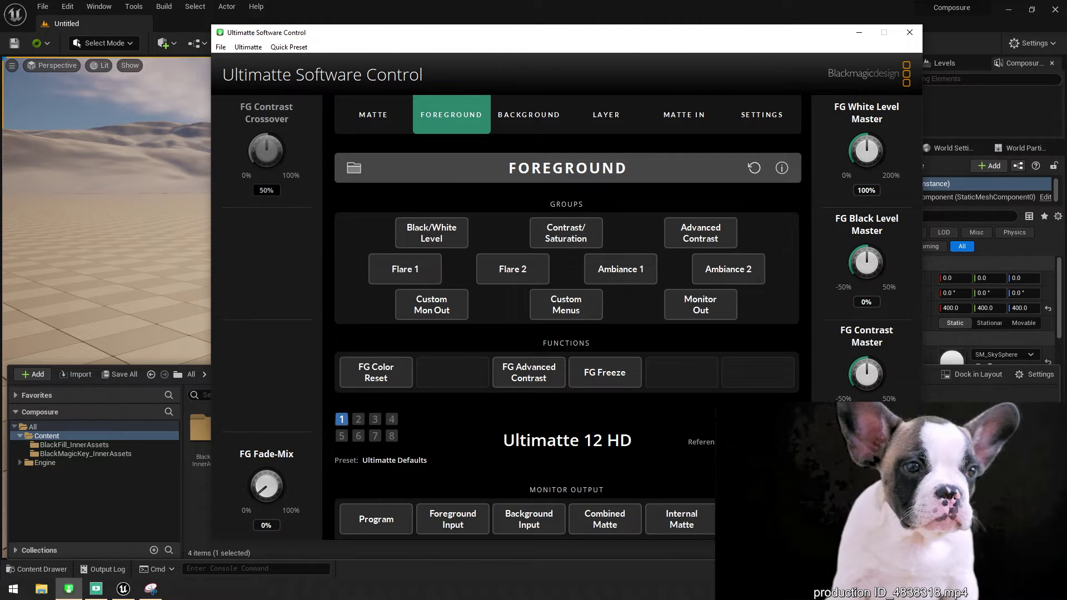
click(606, 522)
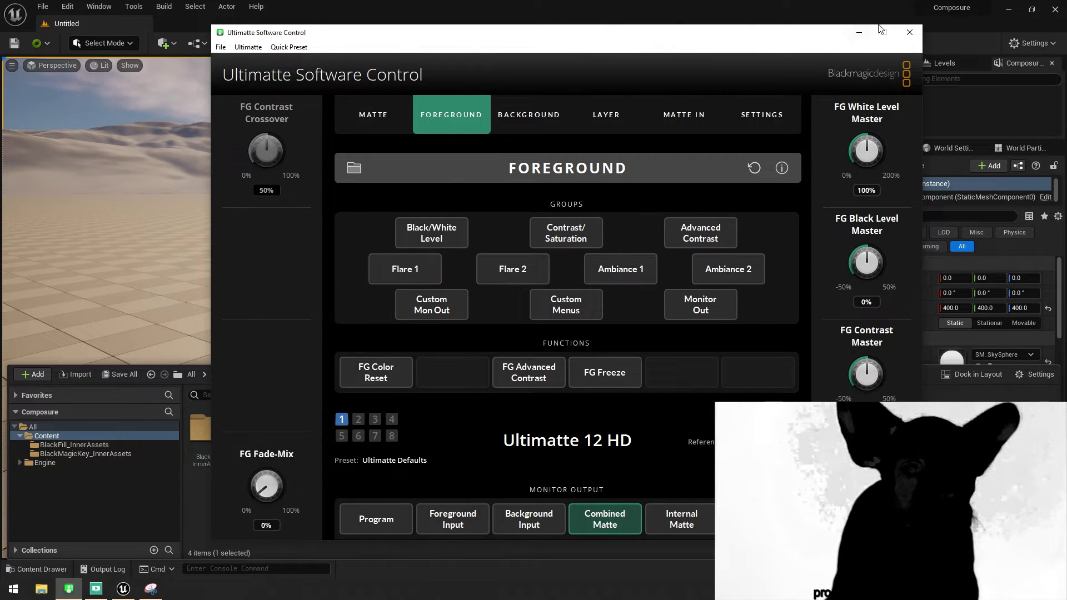
click(859, 32)
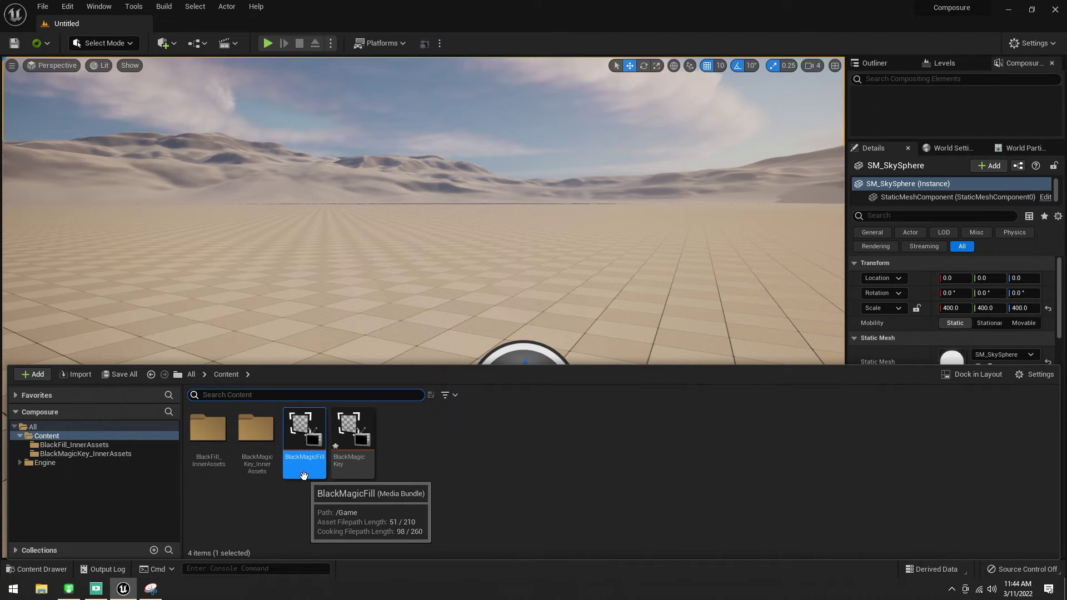
Step: Open the BlackMagicFill media bundle and assign a Blackmagic Media Source to it
double_click(303, 473)
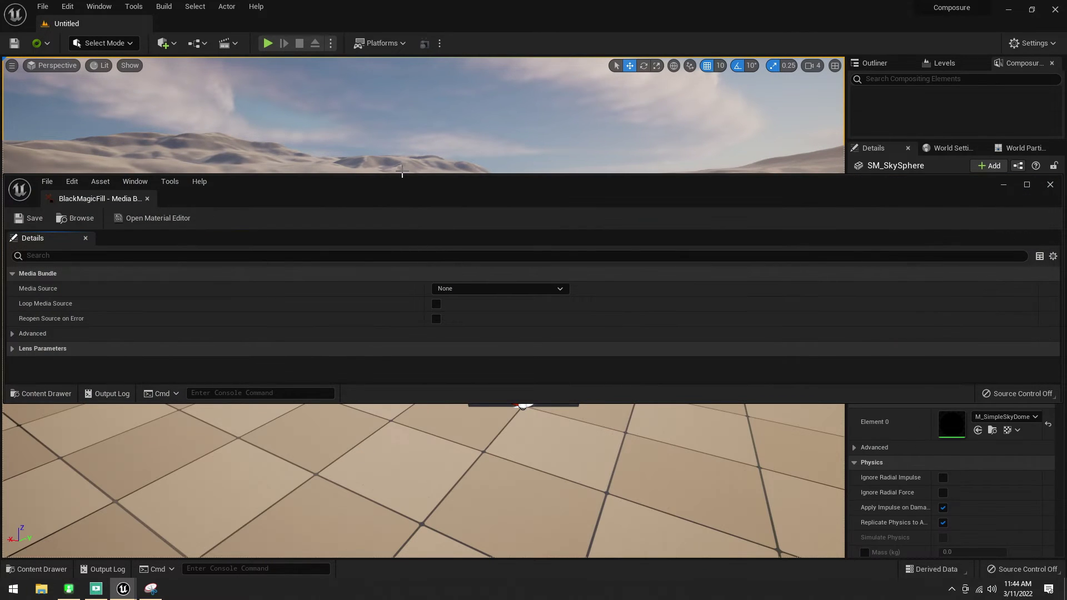
drag(402, 178, 402, 92)
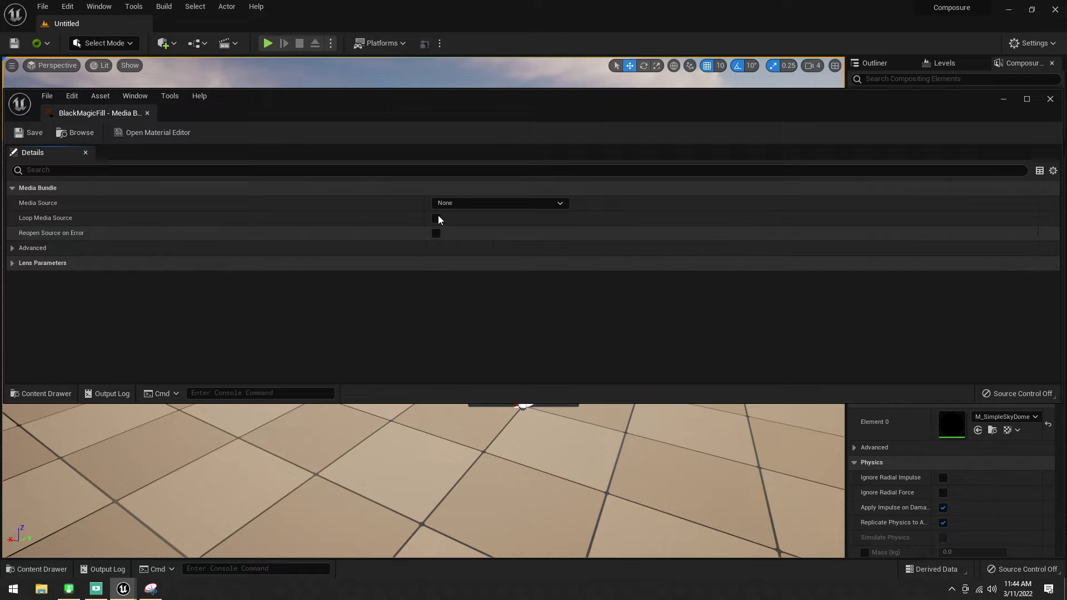
click(515, 206)
click(498, 233)
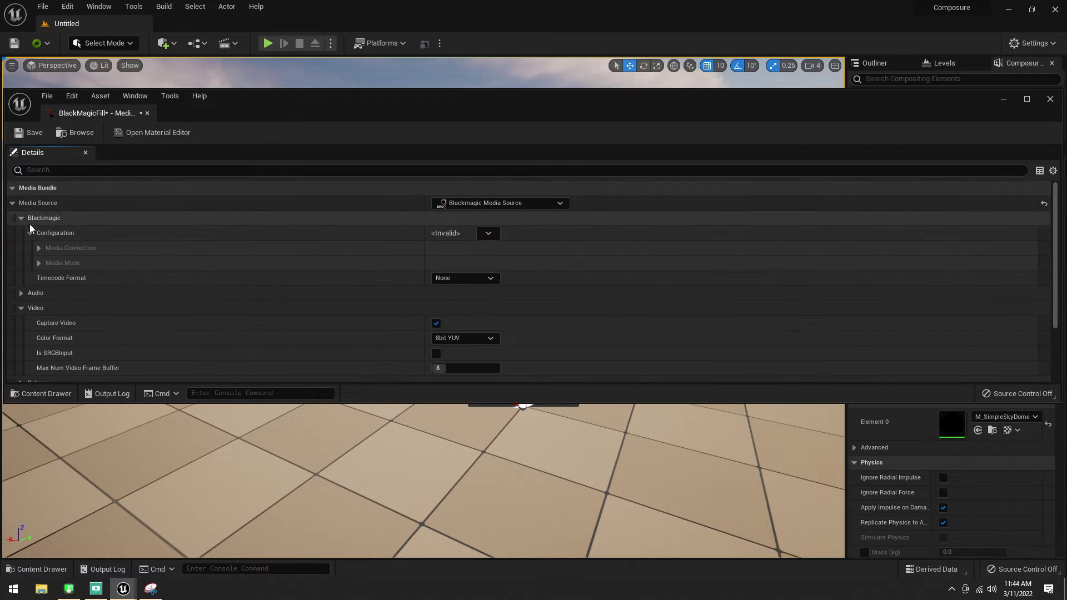
Step: Configure BlackMagicFill's source as DeckLink 8K Pro (1), HD 1080, Progressive, 25 fps, and save and close the bundle
click(489, 232)
click(527, 258)
click(597, 270)
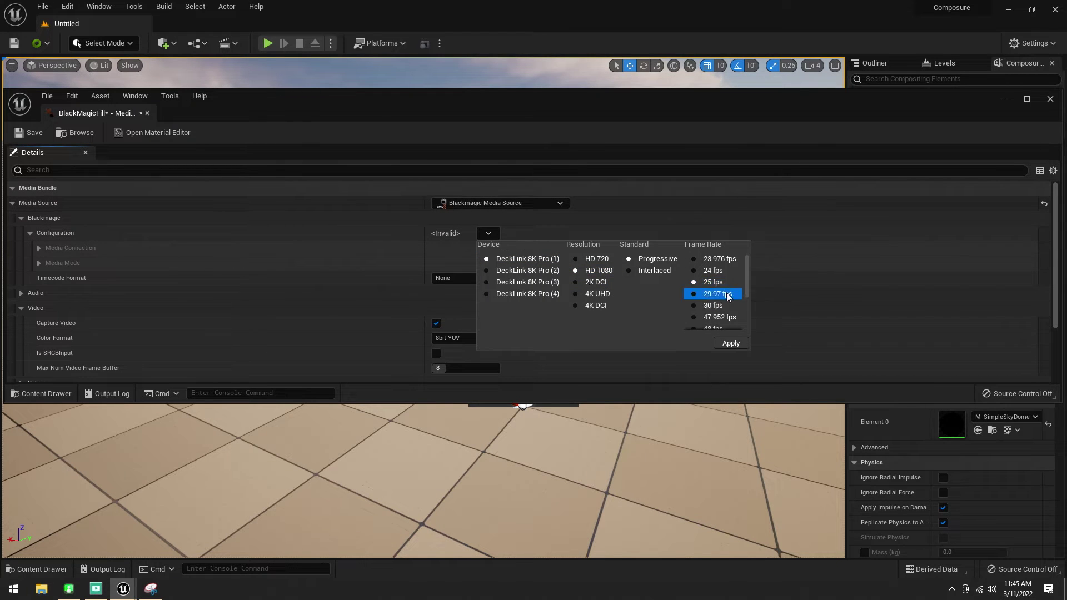
click(730, 343)
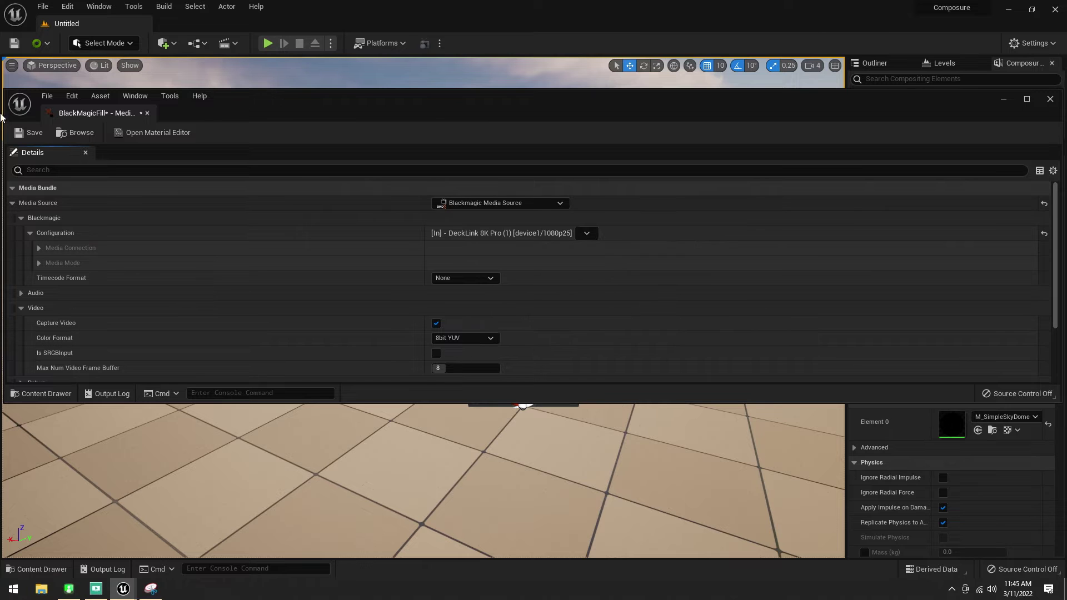
click(31, 133)
click(1050, 98)
key(ctrl+space)
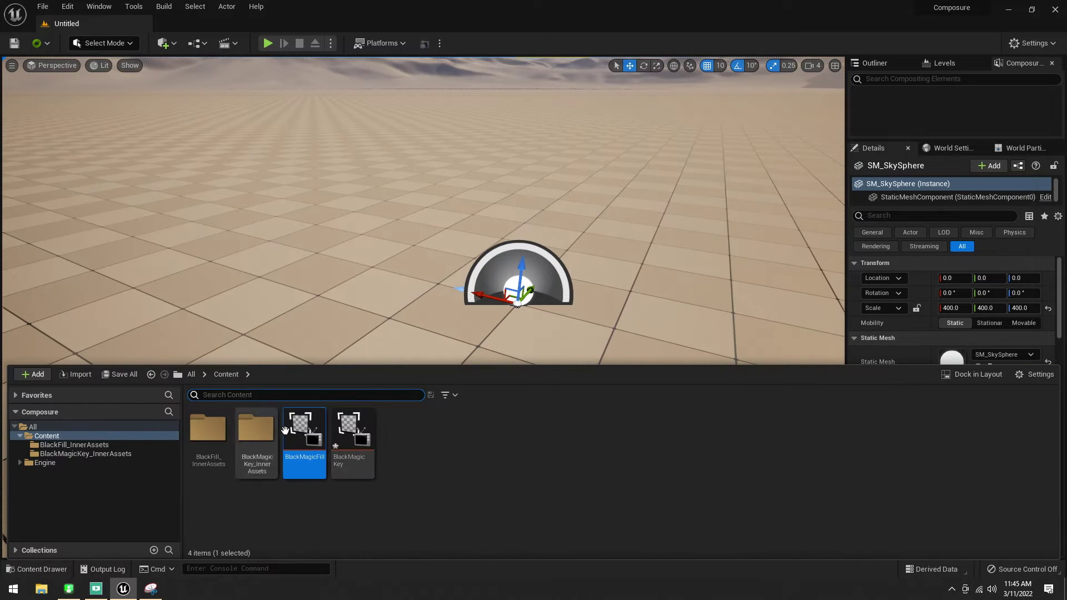
drag(350, 444, 436, 442)
key(Delete)
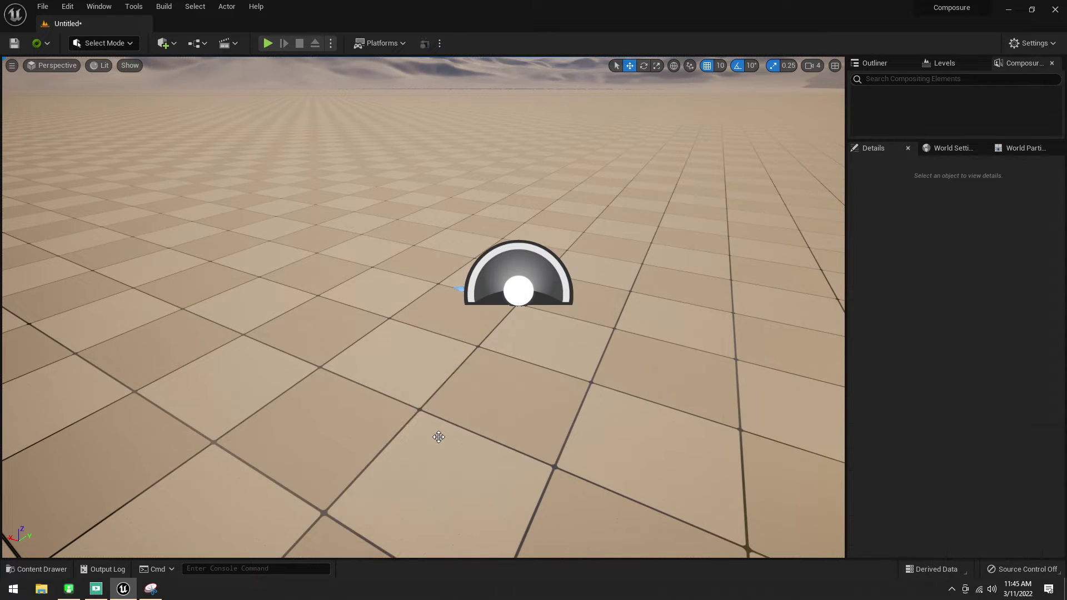
Step: Place the BlackMagicFill bundle in the level and raise it to a Z location of 90
key(ctrl+space)
drag(314, 445, 403, 377)
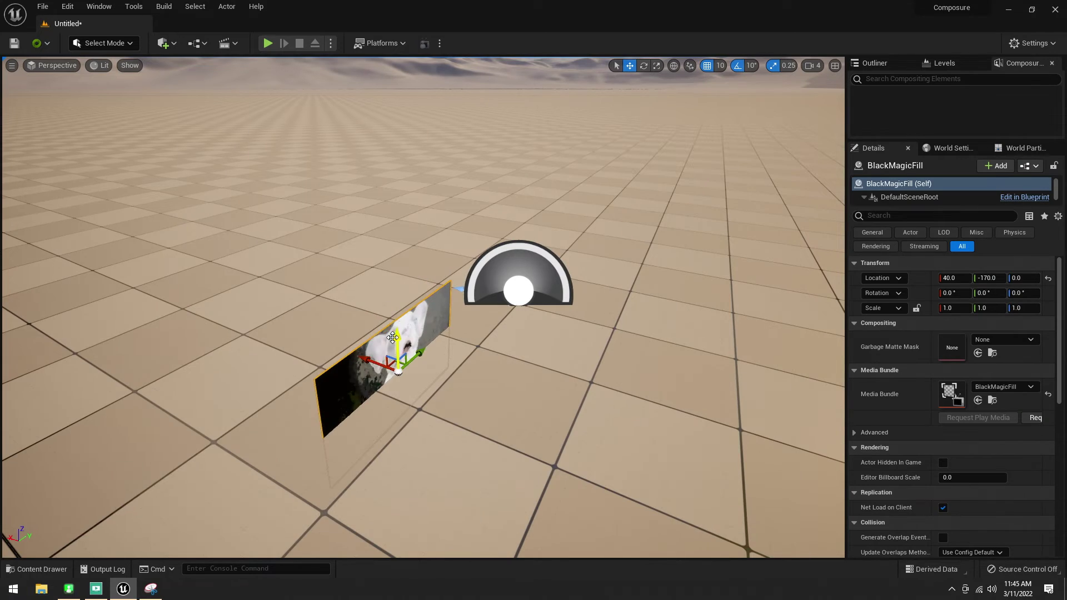
drag(396, 338, 378, 245)
right_drag(378, 245, 261, 167)
key(w)
key(d)
key(s)
right_drag(423, 367, 422, 403)
Step: Set BlackMagicFill's color format to 10bit YUV, enable Is SRGBInput, and save and close the bundle
key(ctrl+space)
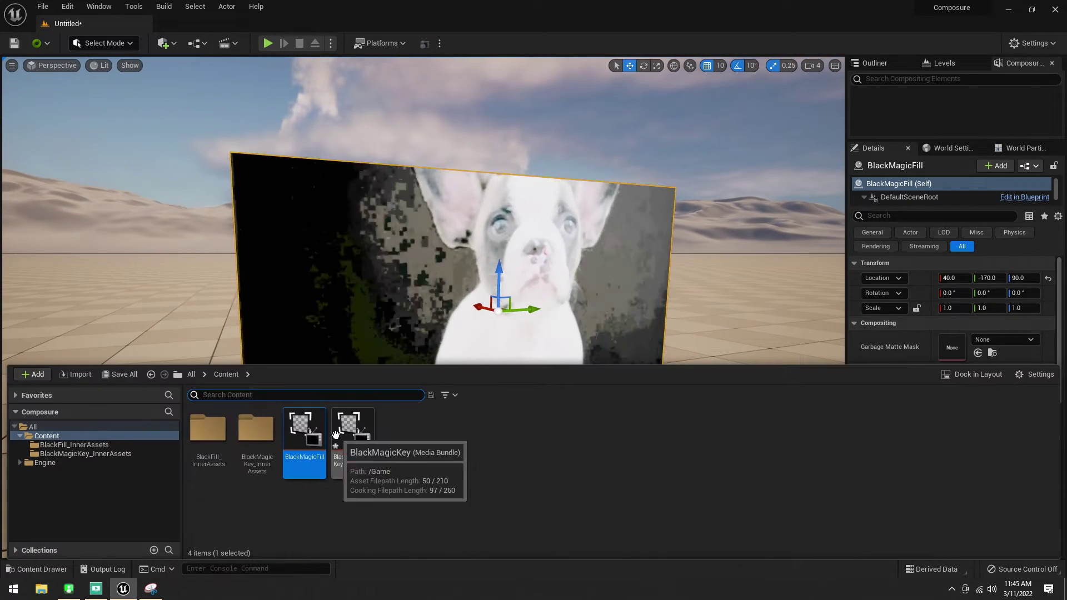
double_click(305, 431)
scroll(453, 252, down, 3)
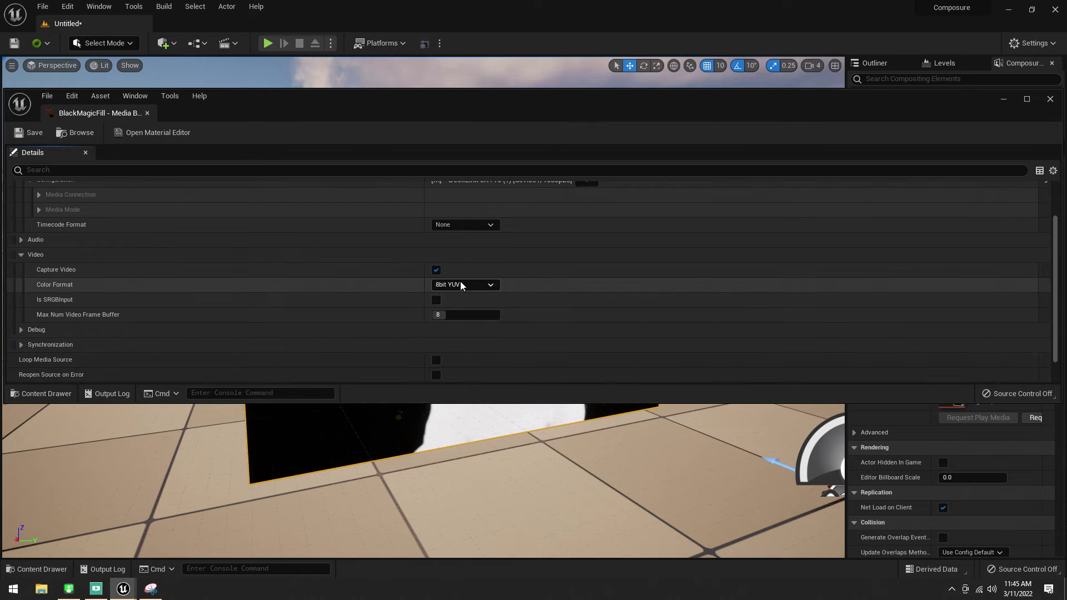
click(465, 285)
click(448, 309)
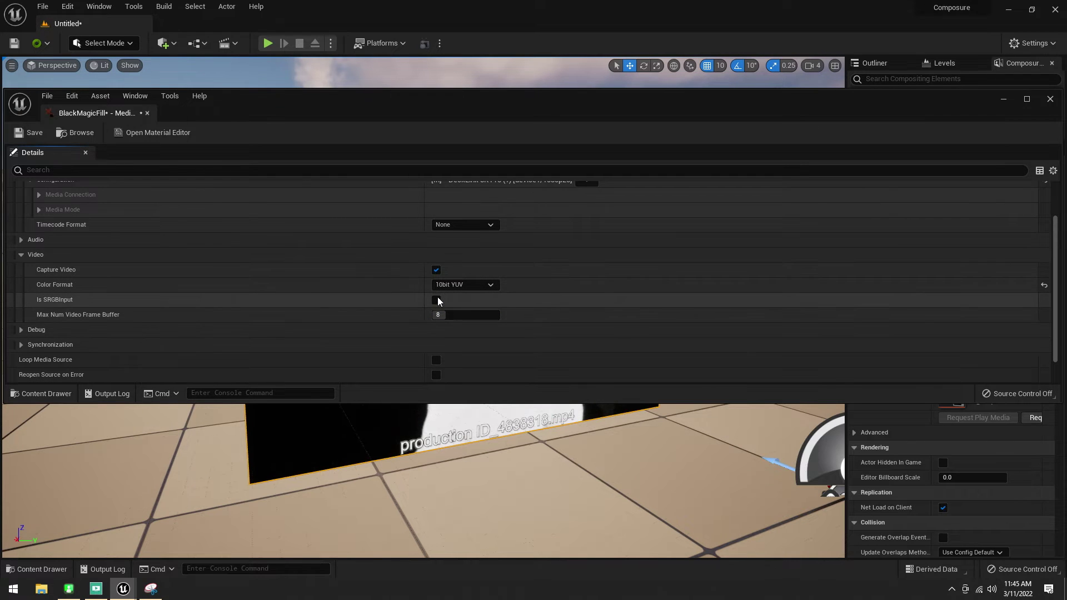
click(437, 300)
click(16, 137)
click(1049, 98)
Step: Open the BlackMagicKey media bundle and assign a Blackmagic Media Source to it
right_drag(611, 278, 556, 278)
mouse_move(423, 277)
right_down()
mouse_move(446, 287)
mouse_move(434, 332)
mouse_move(390, 266)
mouse_move(440, 270)
right_up()
key(s)
key(w)
key(s)
drag(423, 289, 423, 294)
key(ctrl+space)
double_click(352, 444)
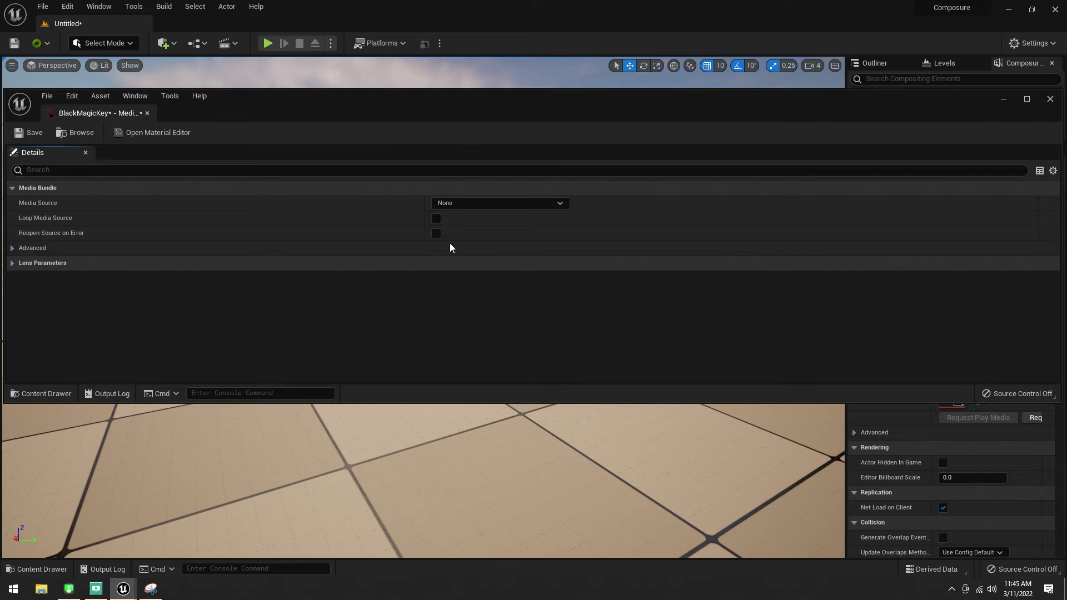
click(513, 203)
click(481, 234)
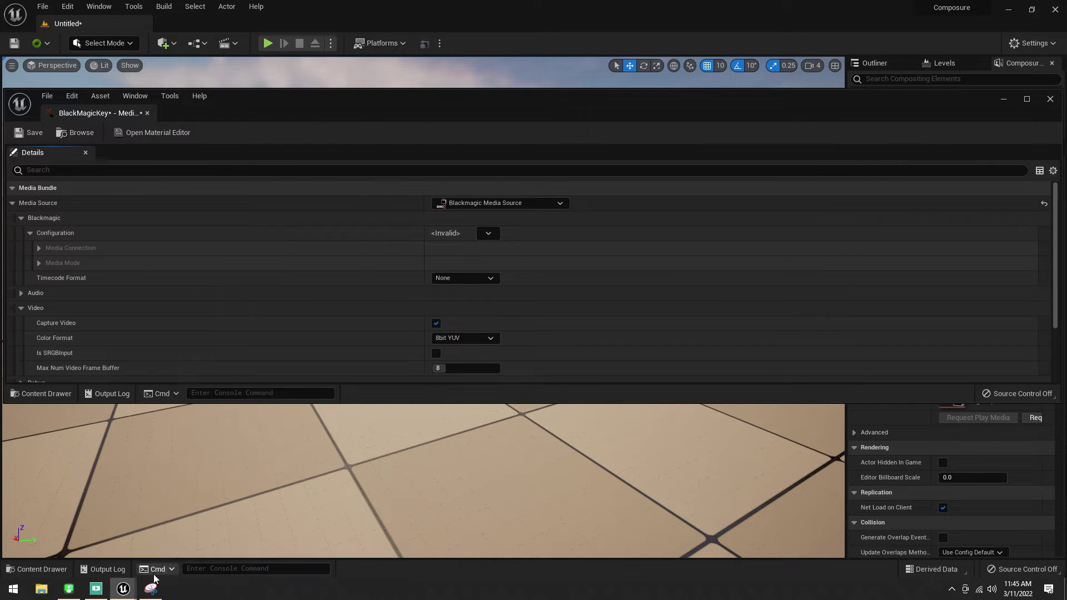
Step: Check the annotated SDI connector diagram, configure BlackMagicKey's source as DeckLink 8K Pro (2), HD 1080, Progressive, 25 fps, and save and close the bundle
mouse_move(153, 590)
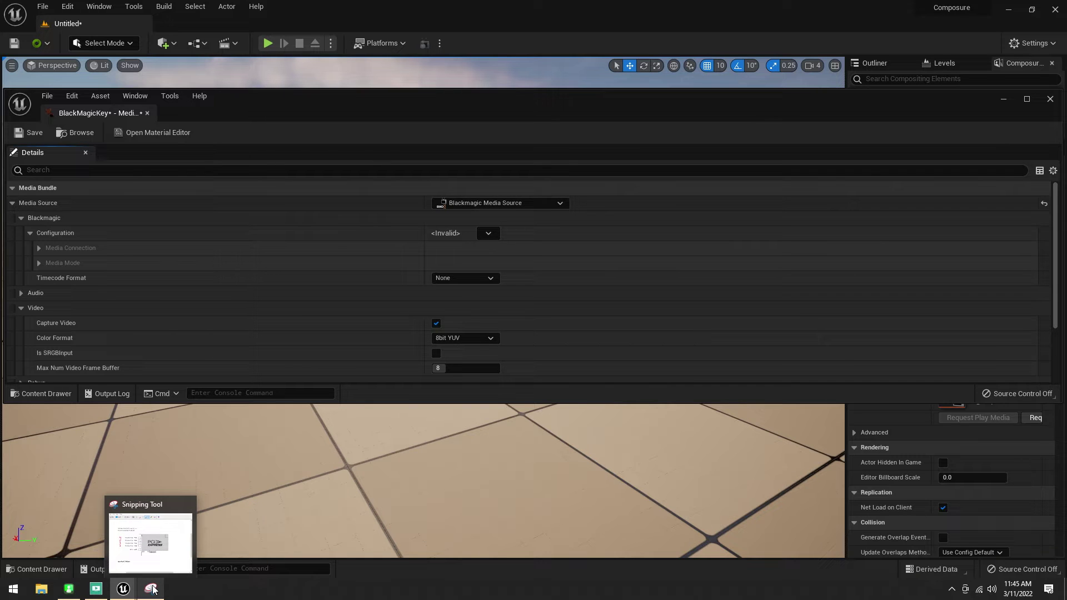
click(153, 589)
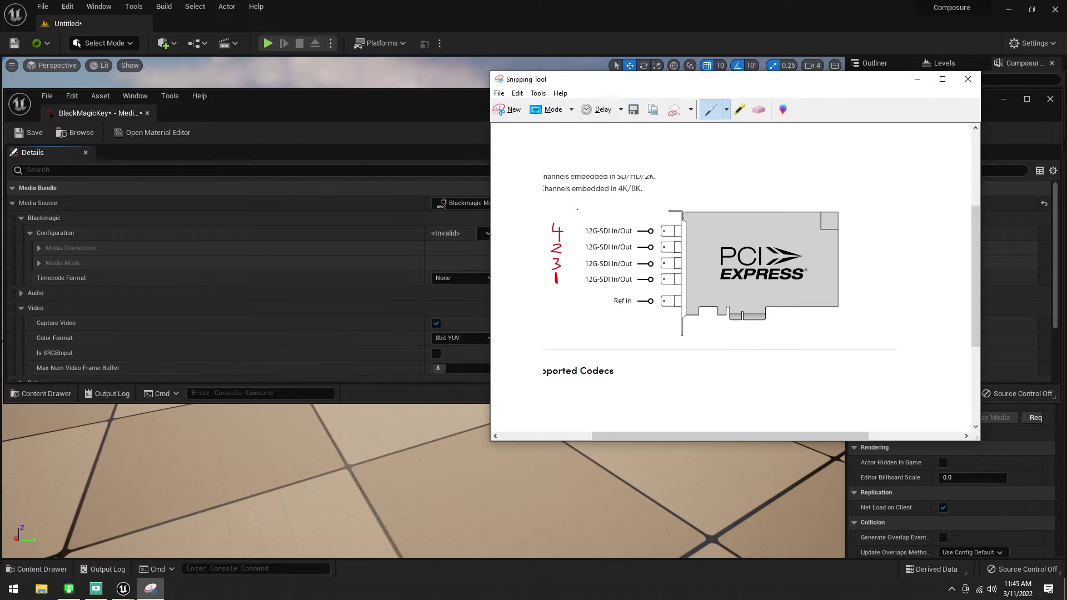
click(222, 95)
click(488, 233)
click(548, 270)
click(713, 281)
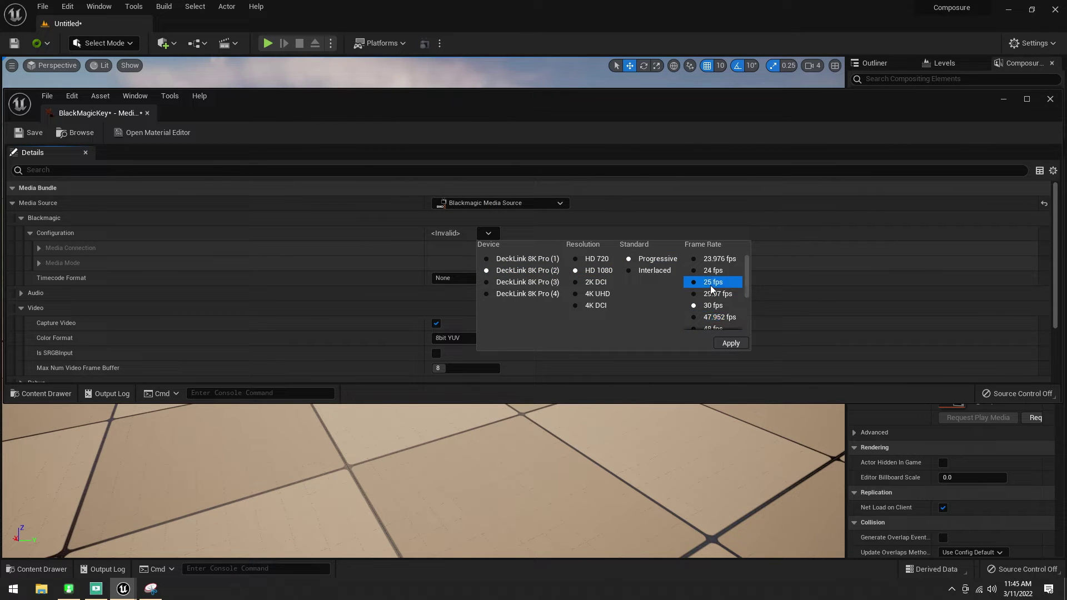
click(731, 344)
click(28, 133)
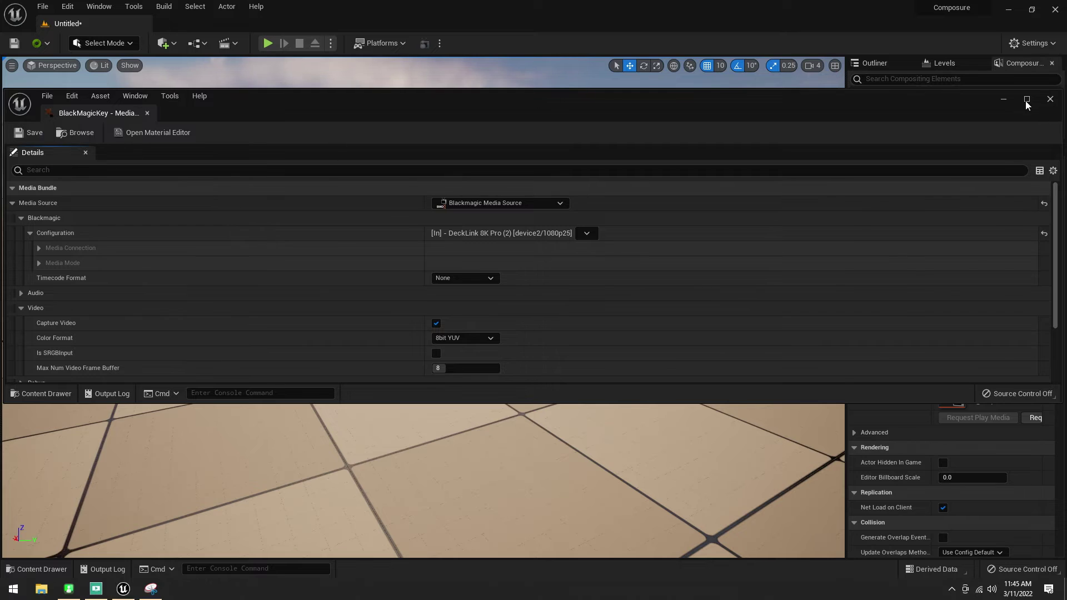
click(1050, 99)
Step: Place the BlackMagicKey bundle in the level beside the fill plane at location 40, 10, 90
drag(330, 443, 614, 96)
right_drag(615, 96, 648, 136)
drag(578, 195, 576, 239)
right_drag(576, 239, 506, 308)
drag(506, 308, 478, 268)
right_drag(478, 268, 383, 222)
right_drag(414, 261, 496, 309)
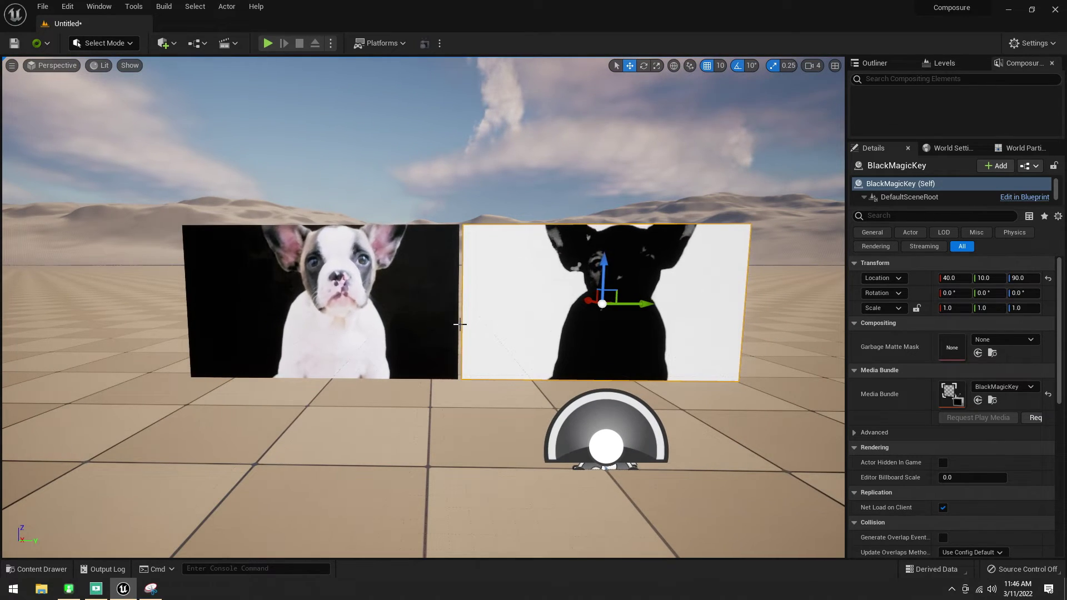
right_drag(460, 325, 424, 387)
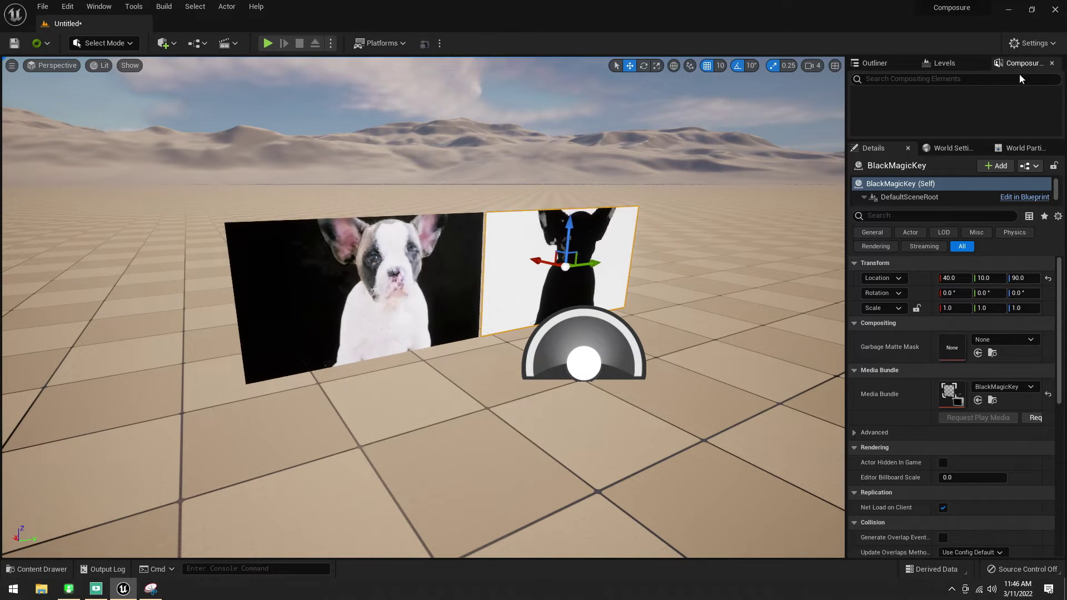
Step: Create an empty comp shot in the Composure compositing panel and name it MainComp
click(106, 4)
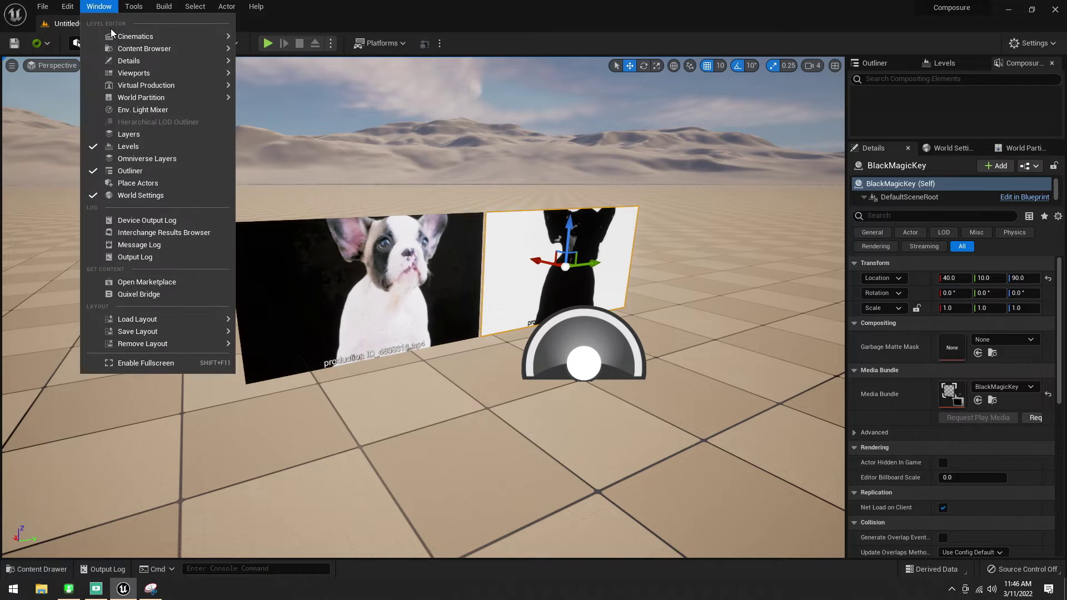
mouse_move(138, 85)
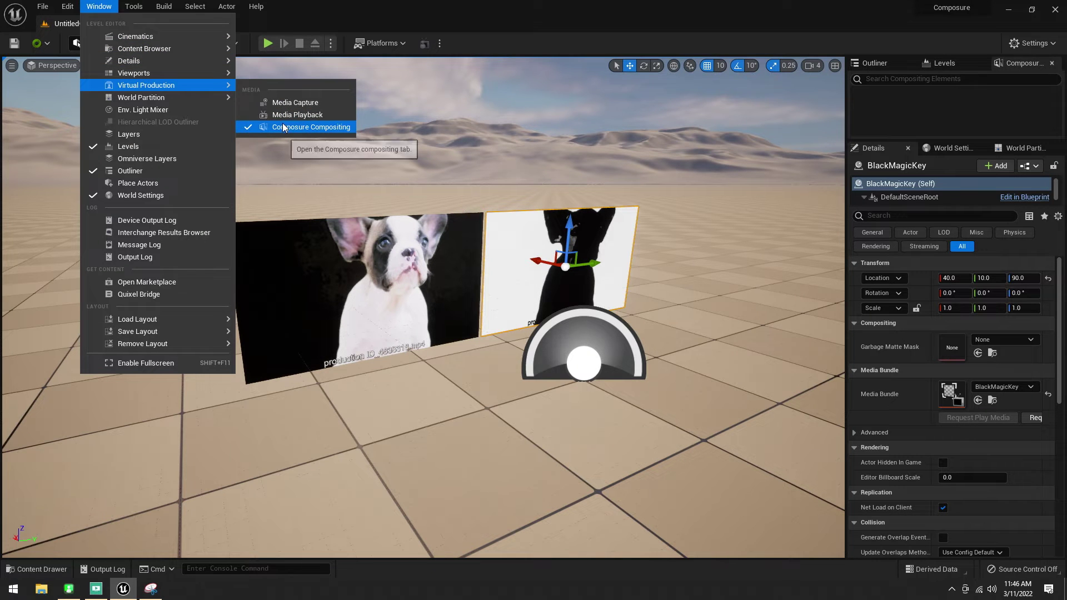
right_click(896, 115)
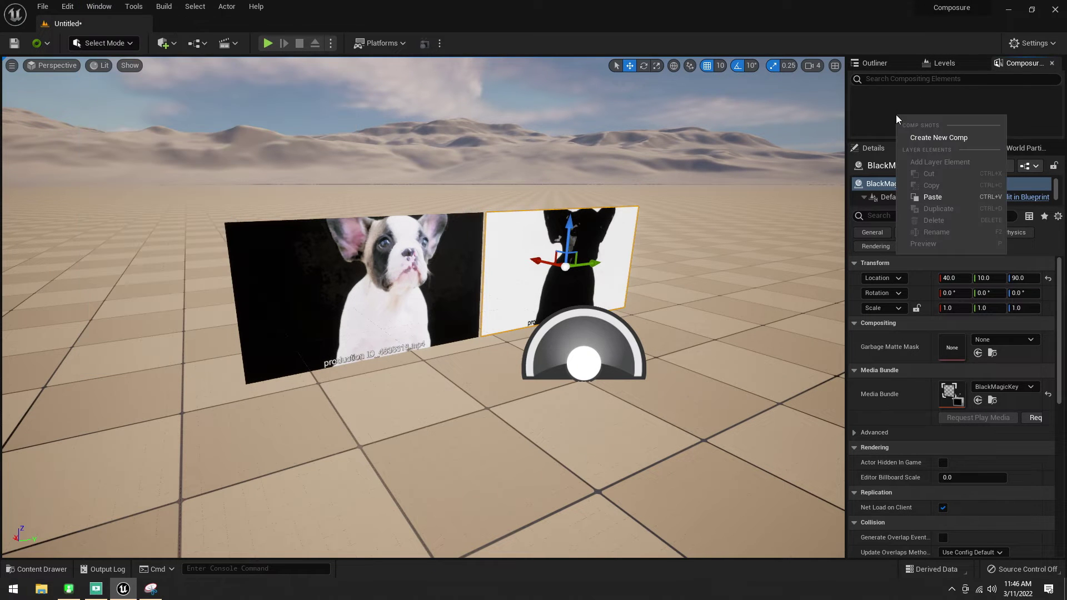
click(910, 137)
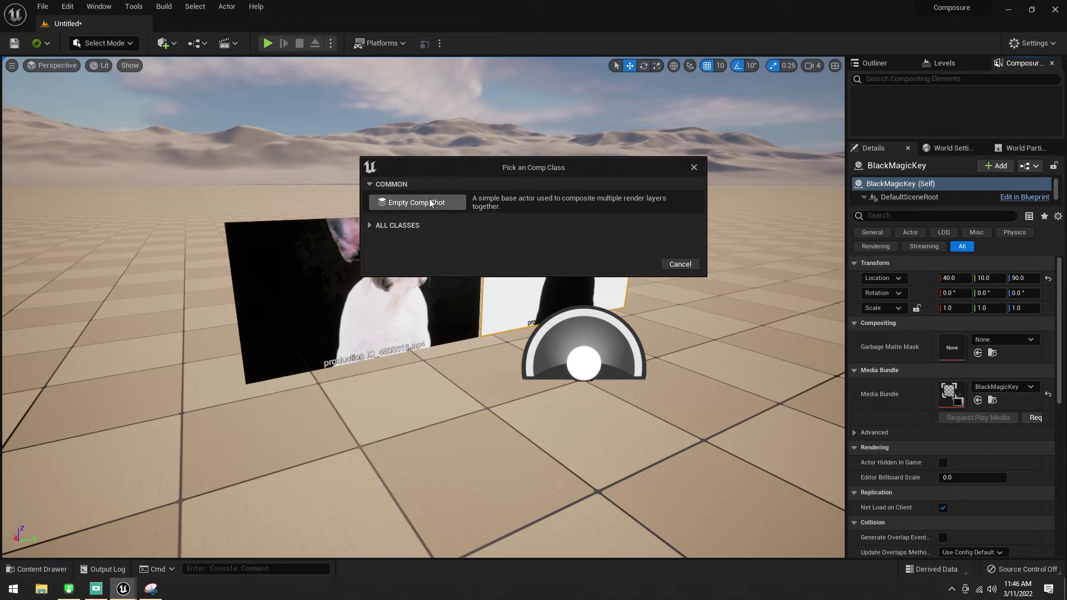
click(431, 204)
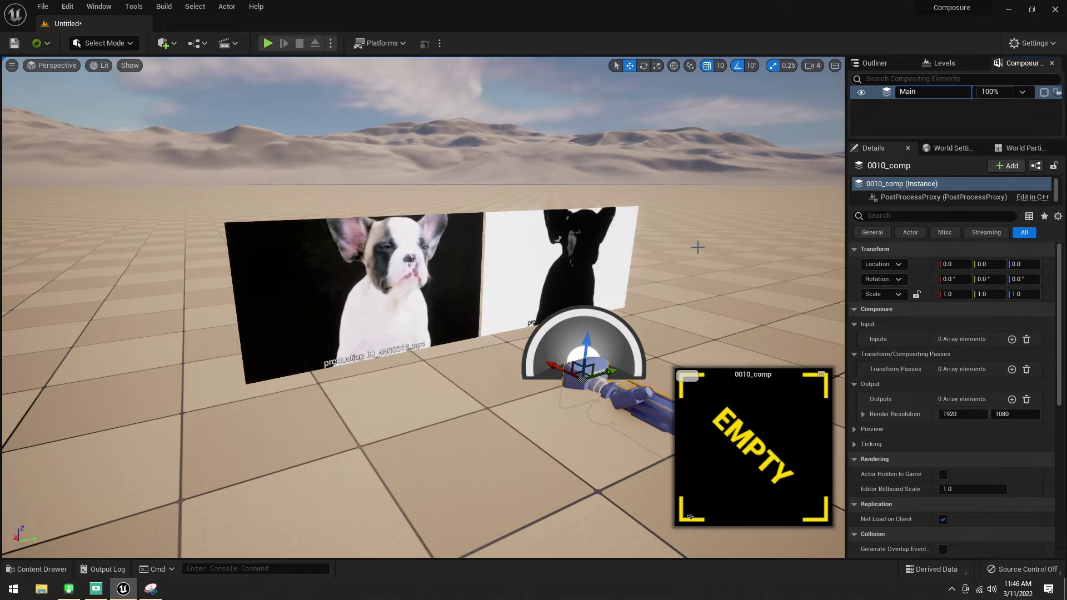
text(MainComp)
key(Return)
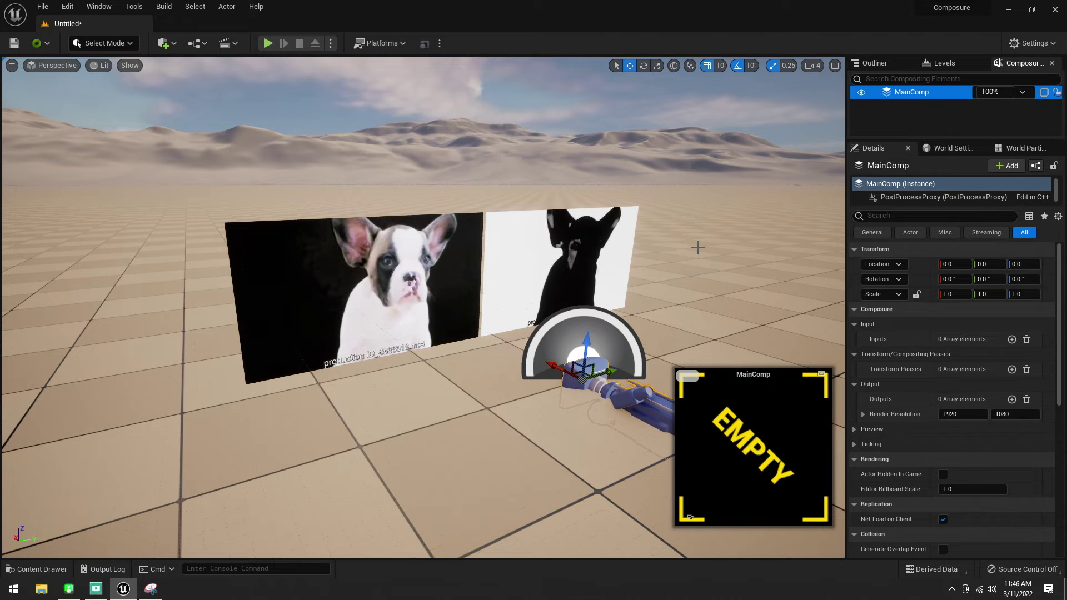
Step: Add two Media Plate layer elements under MainComp
right_click(912, 92)
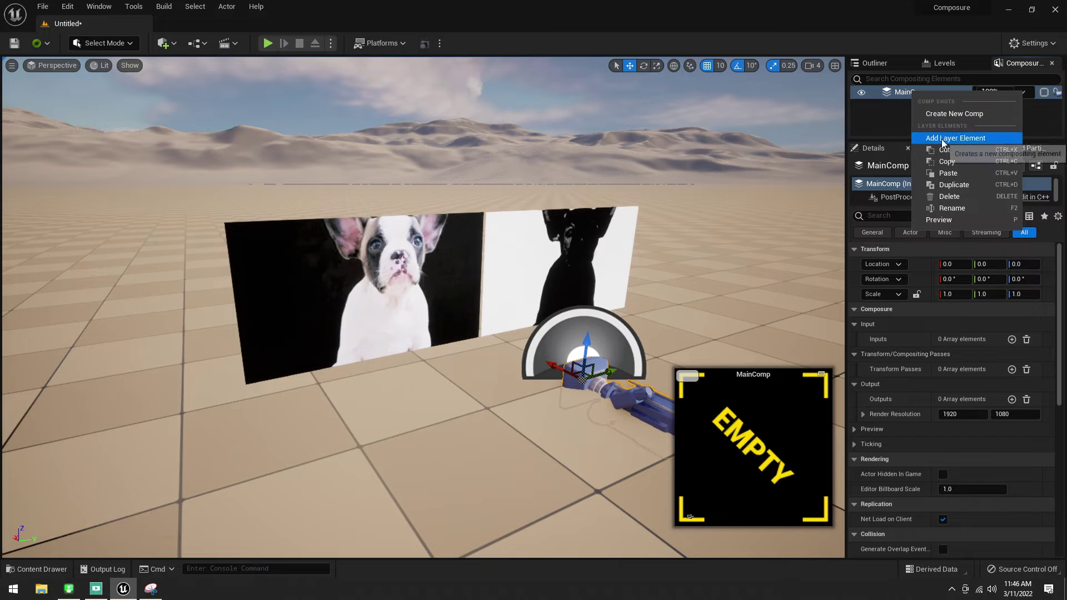
click(955, 138)
click(397, 208)
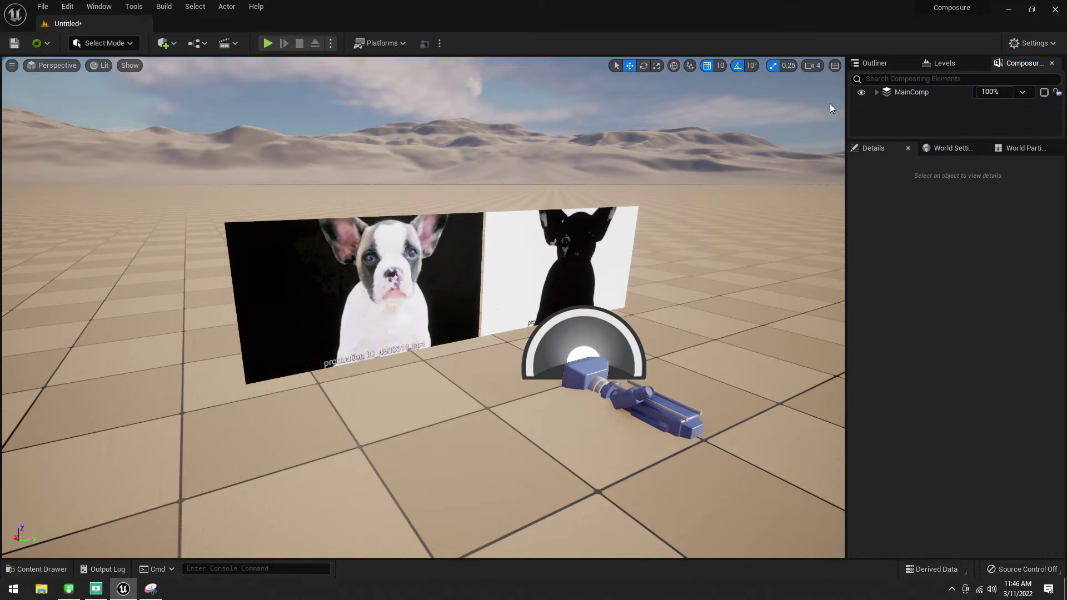
right_click(898, 93)
click(955, 138)
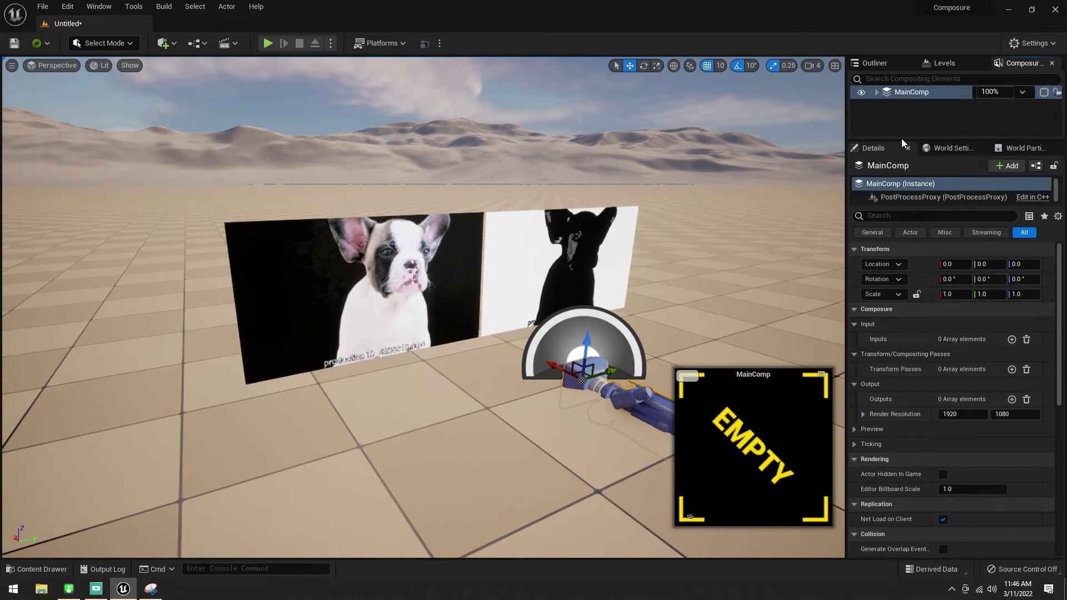
click(452, 213)
Step: Expand MainComp and rename its first media plate as MediaFill
click(876, 92)
click(913, 109)
right_click(913, 108)
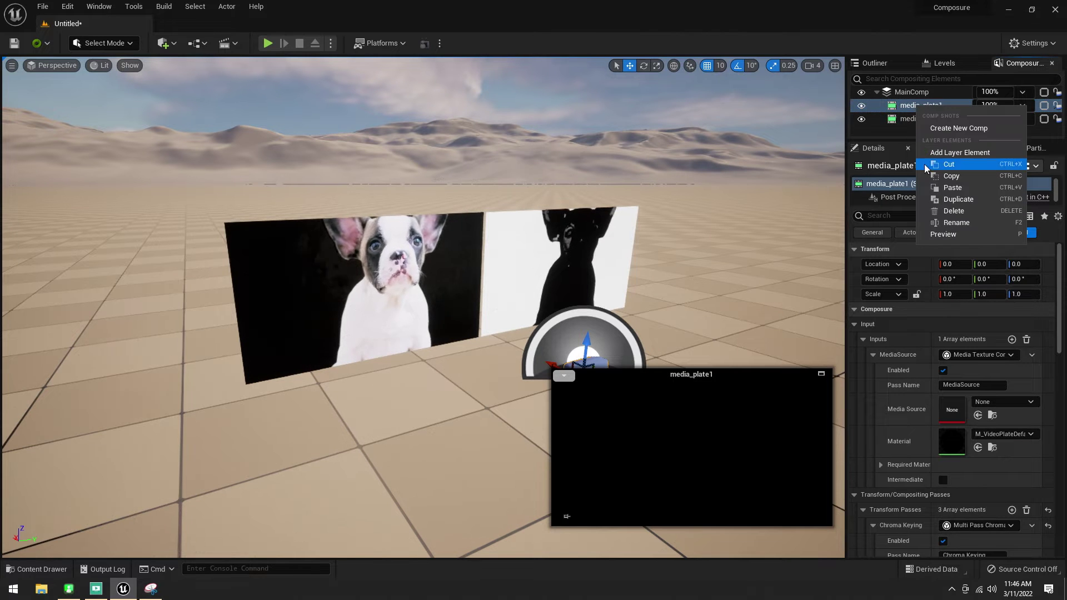
click(949, 222)
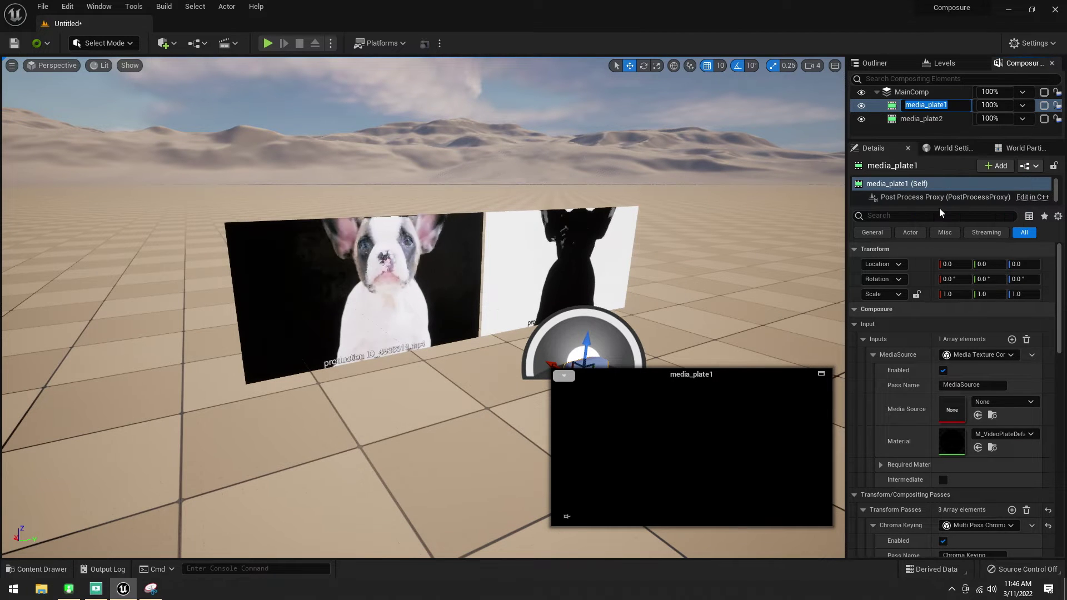
text(Media)
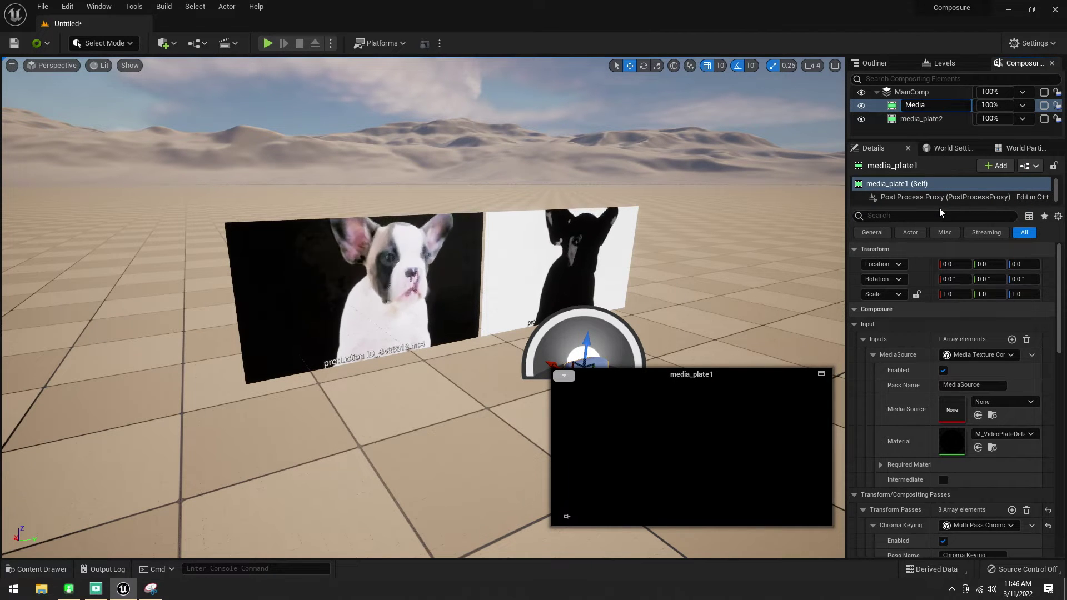
text(Fill)
key(Return)
Step: Rename the second media plate, media_plate2, as MediaKey
right_click(941, 121)
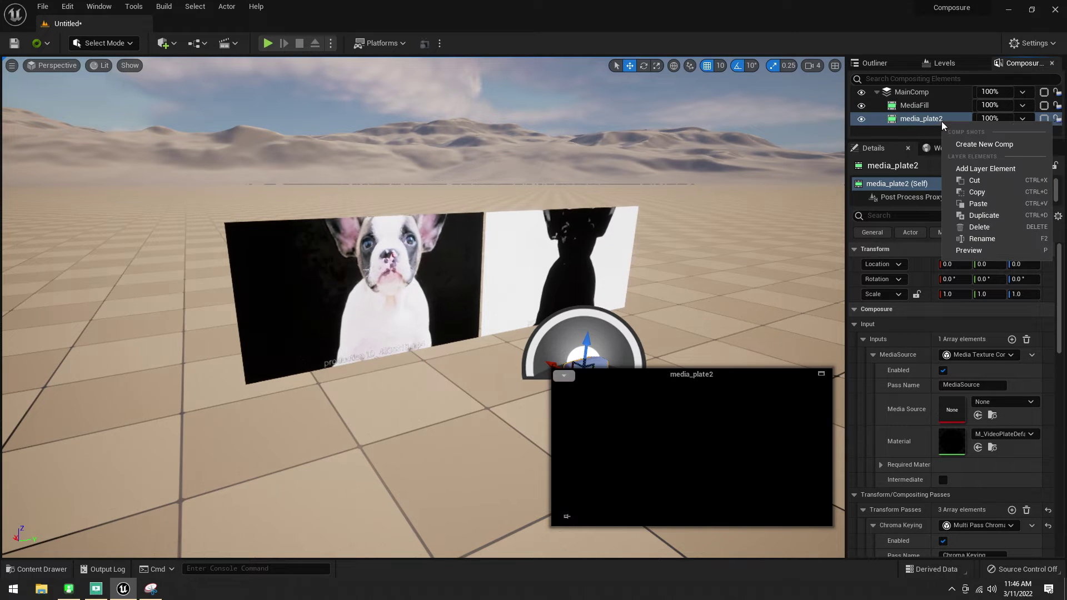
click(937, 120)
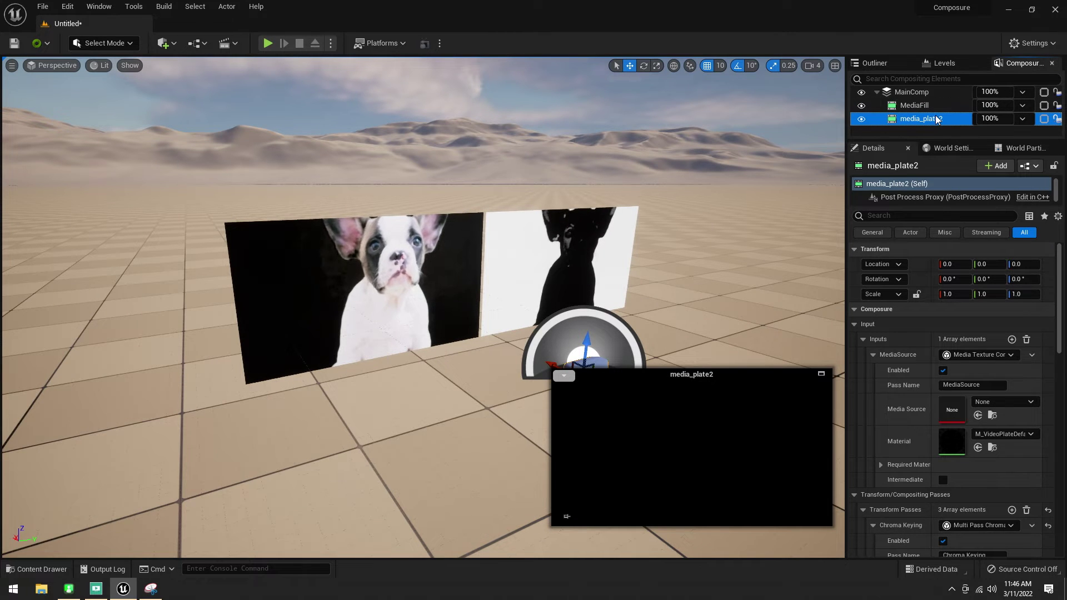
click(937, 119)
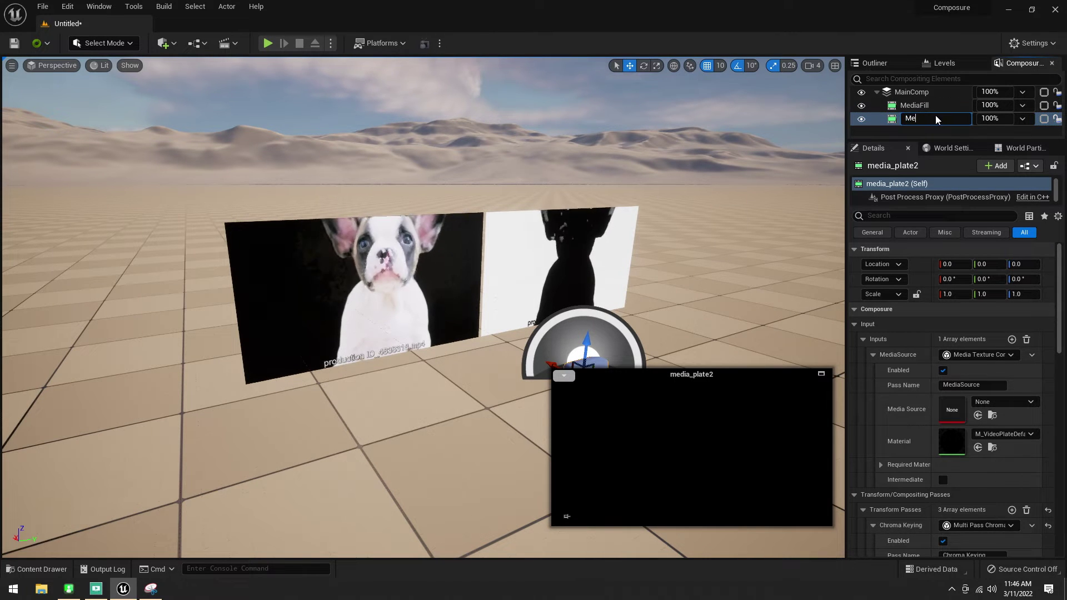
text(MediaKey)
key(Return)
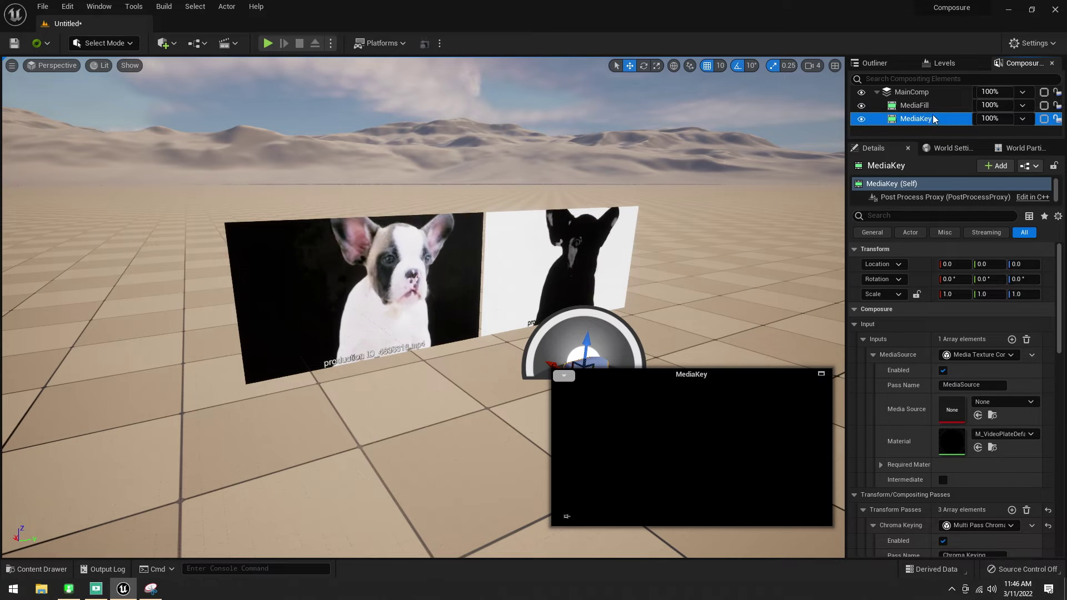
Step: Add a CG Layer element under MainComp
right_click(914, 93)
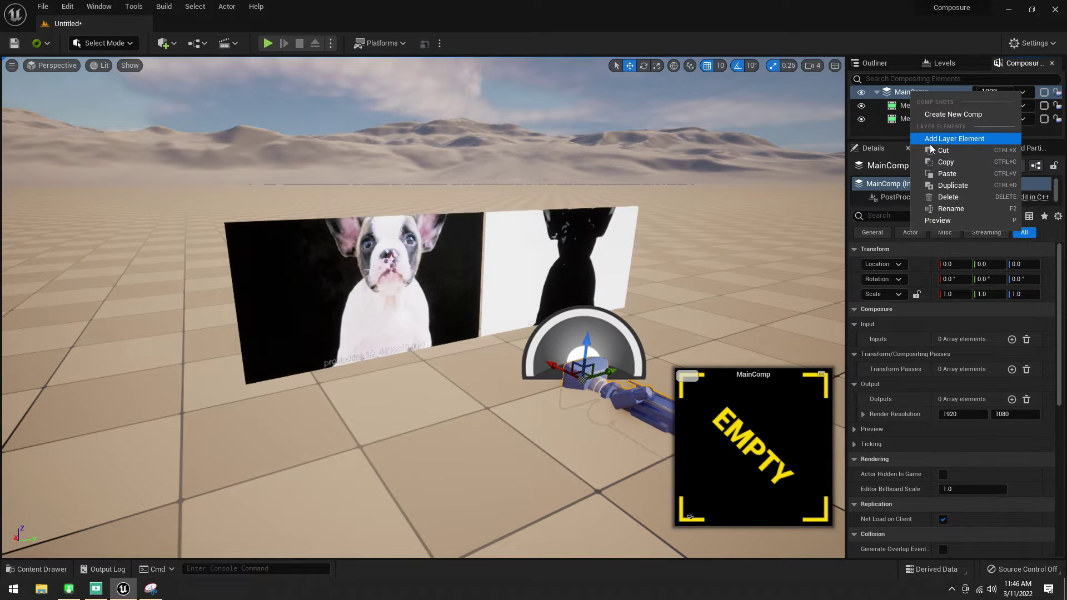
click(931, 141)
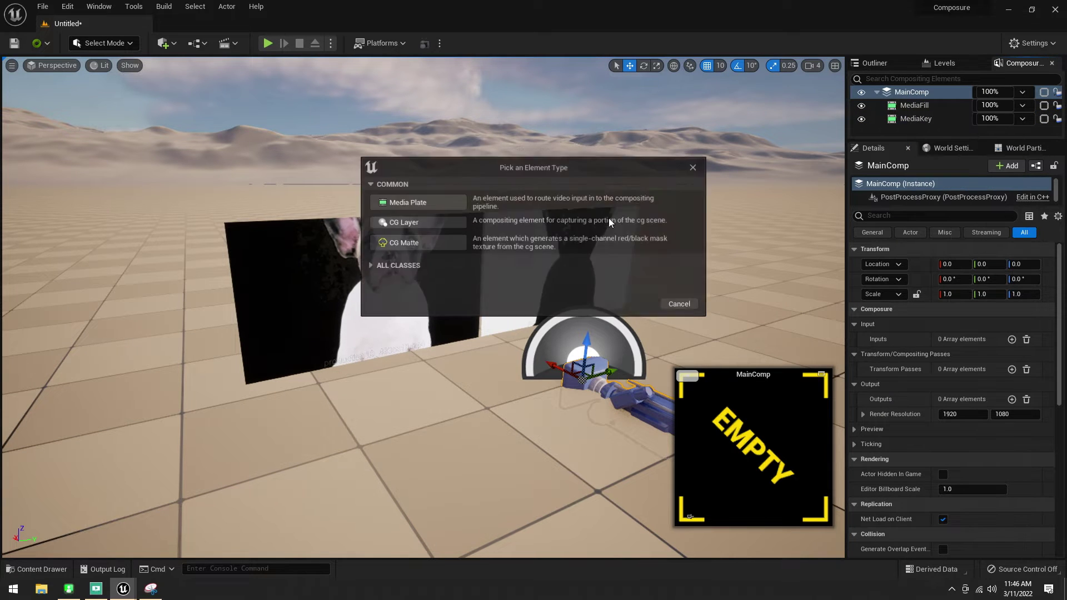
click(402, 223)
Step: Place a Cine Camera Actor on an empty part of the floor, then rotate and reposition it
right_drag(423, 305, 489, 306)
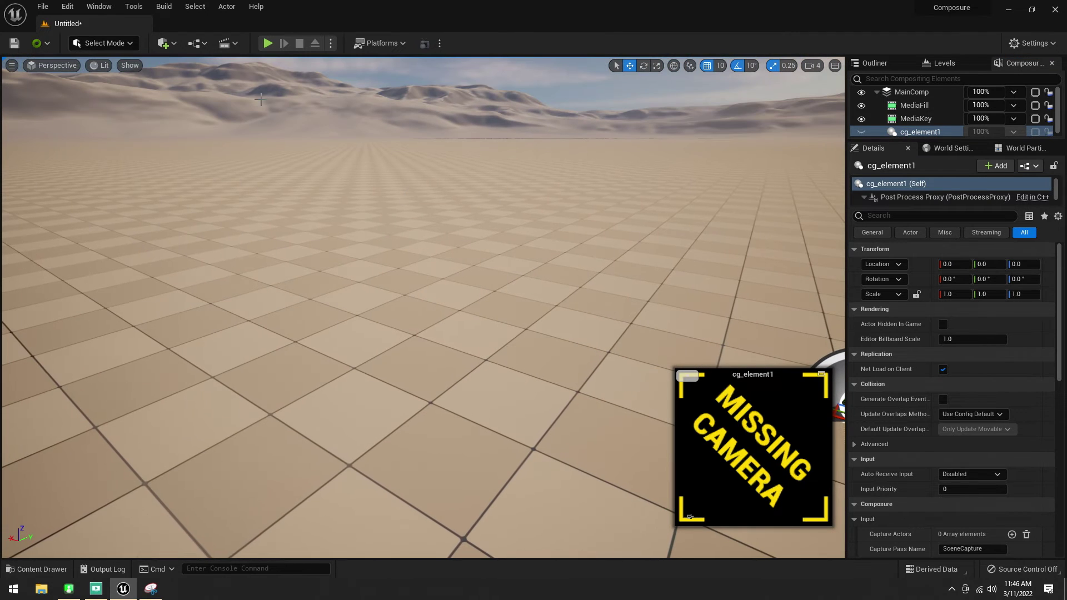
click(168, 47)
mouse_move(204, 139)
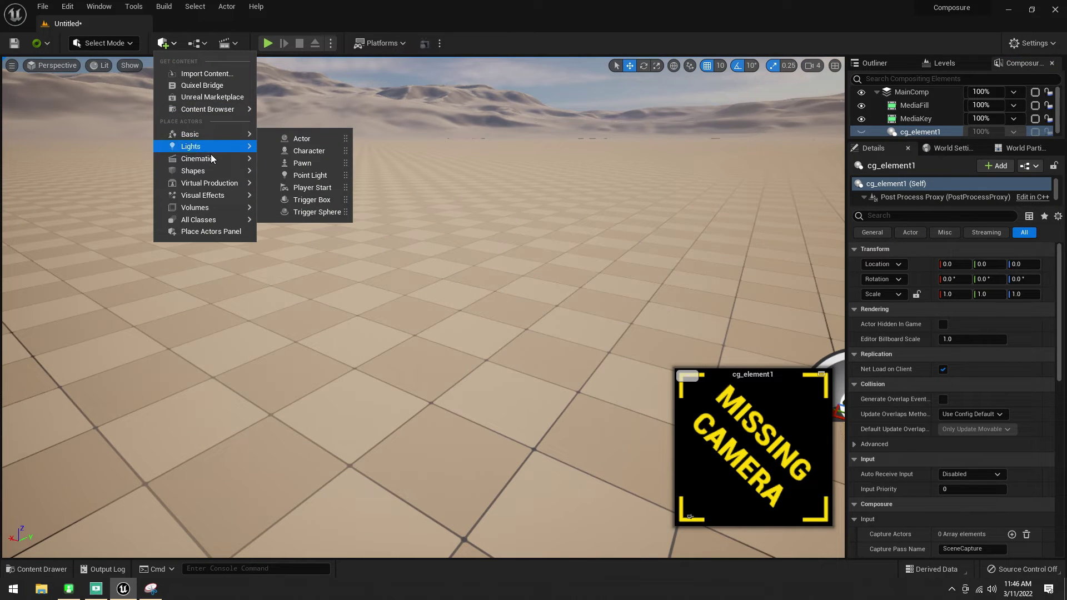
mouse_move(208, 159)
click(288, 164)
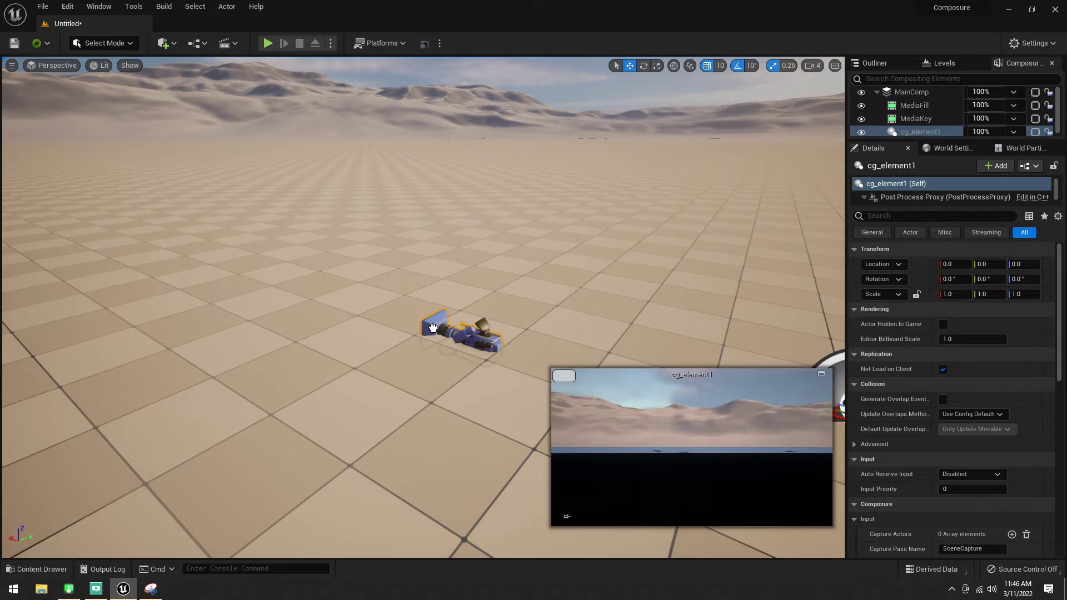
key(e)
drag(476, 349, 495, 311)
key(w)
drag(437, 290, 437, 258)
Step: Set MainComp's Target Camera Actor to CineCameraActor
click(923, 93)
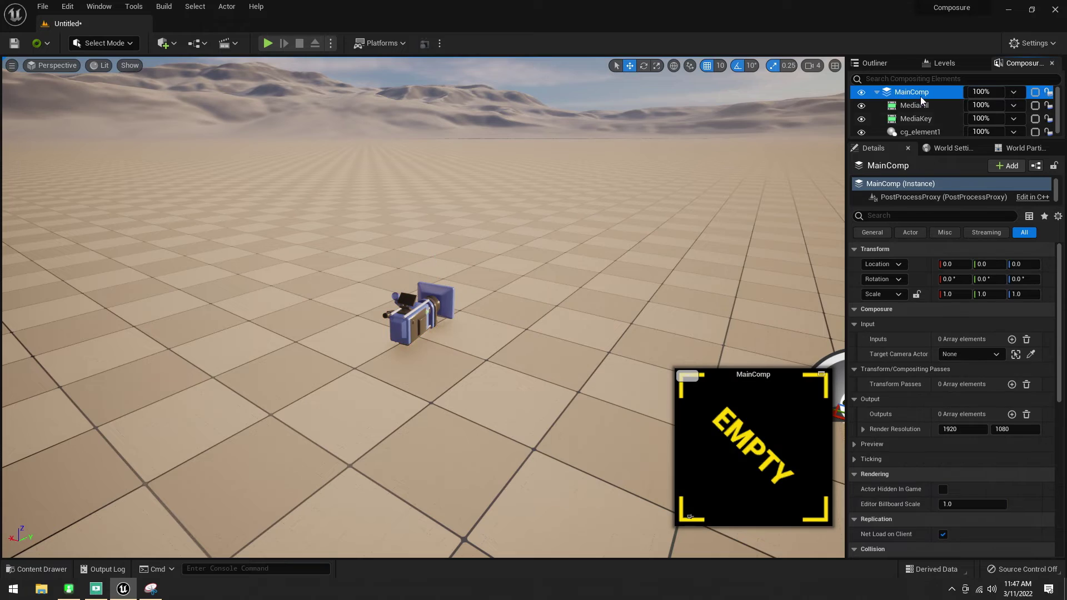
click(970, 354)
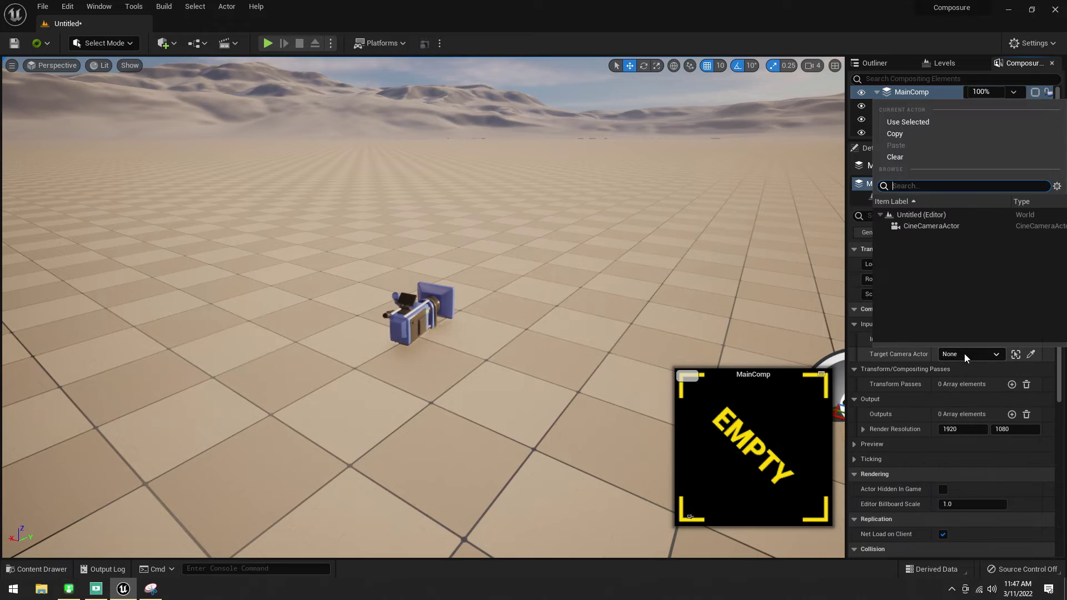
click(919, 231)
Step: Assign the T_BlackFill_BC texture from the BlackFill_InnerAssets folder as MediaFill's media source
right_drag(500, 241, 450, 207)
click(914, 105)
right_drag(220, 422, 312, 467)
key(ctrl+space)
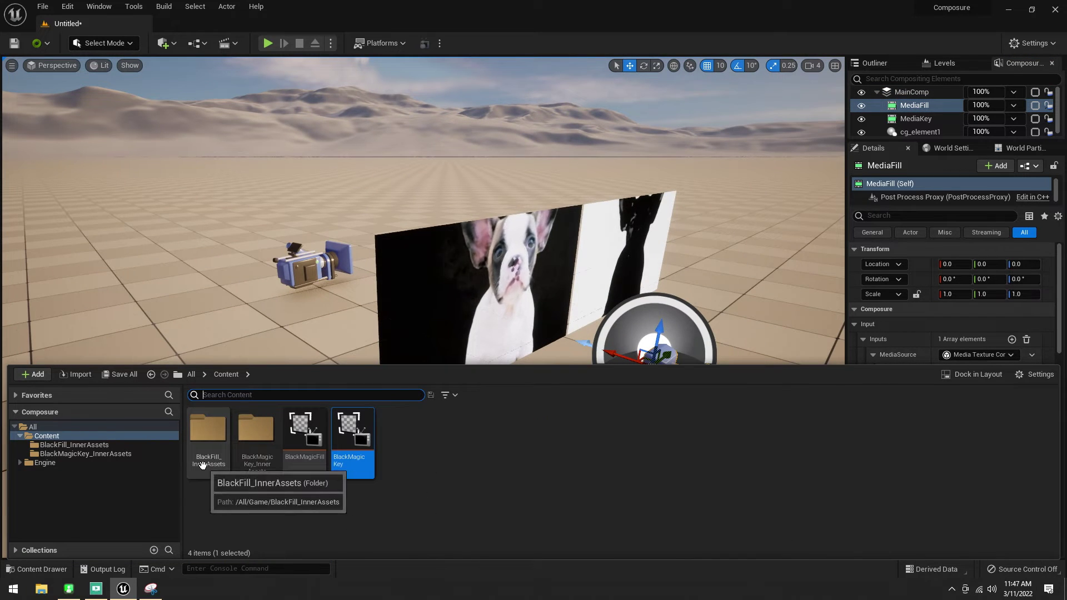
double_click(201, 464)
click(336, 461)
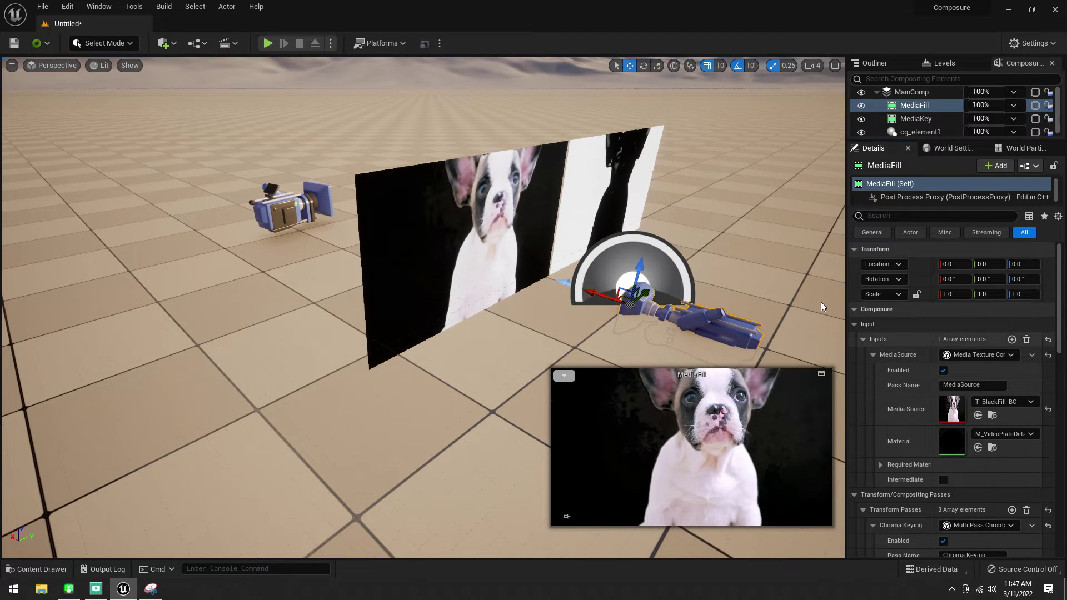
Step: Assign the T_BlackMagicKey_BC texture from the BlackMagicKey_InnerAssets folder as MediaKey's media source
click(915, 118)
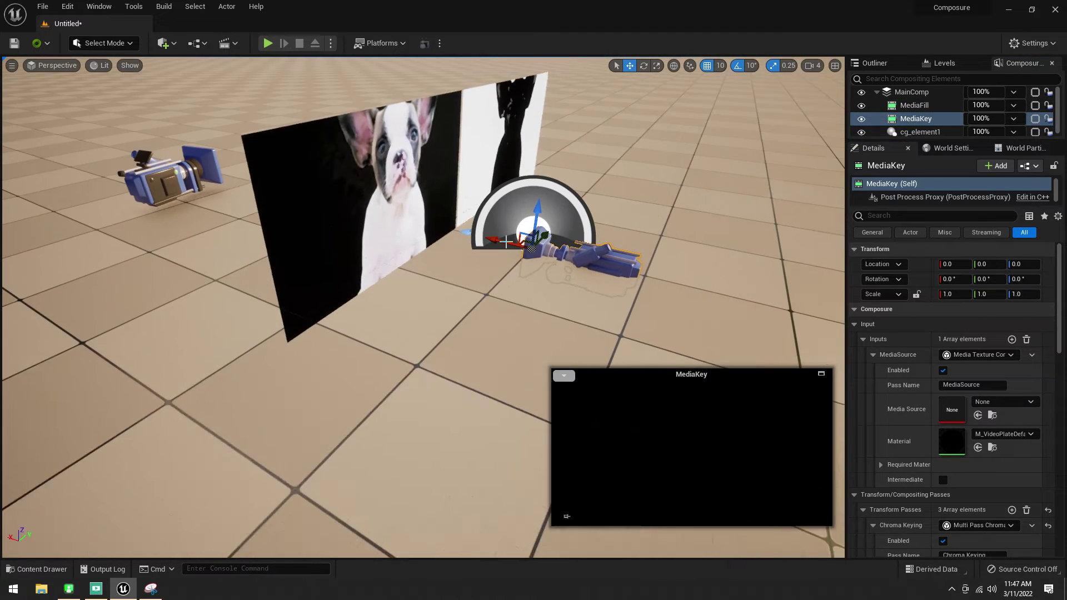
key(ctrl+space)
click(226, 374)
double_click(266, 460)
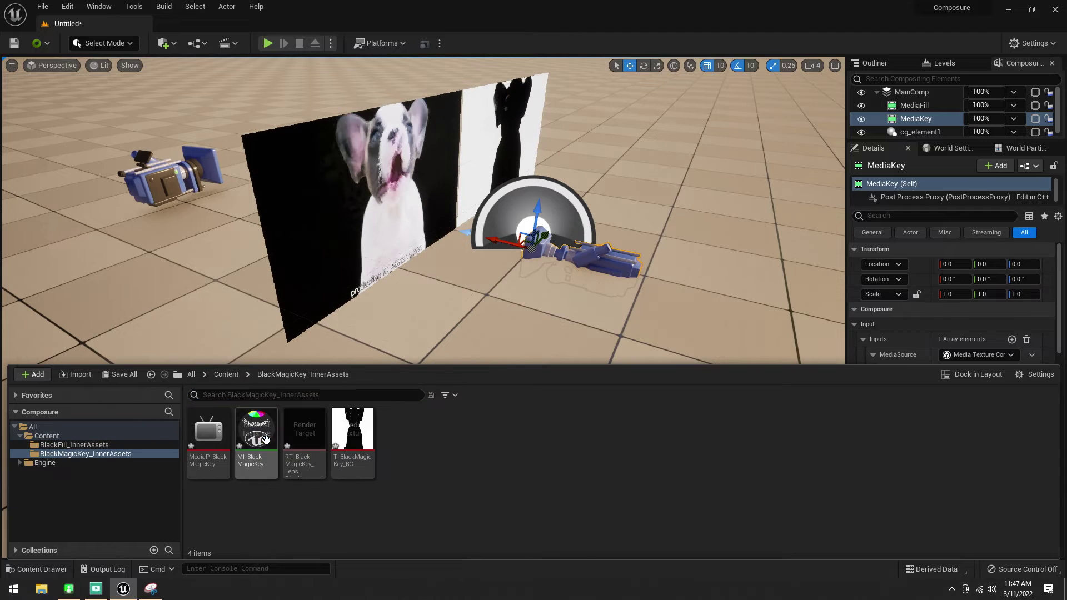
click(362, 449)
right_drag(556, 245, 495, 259)
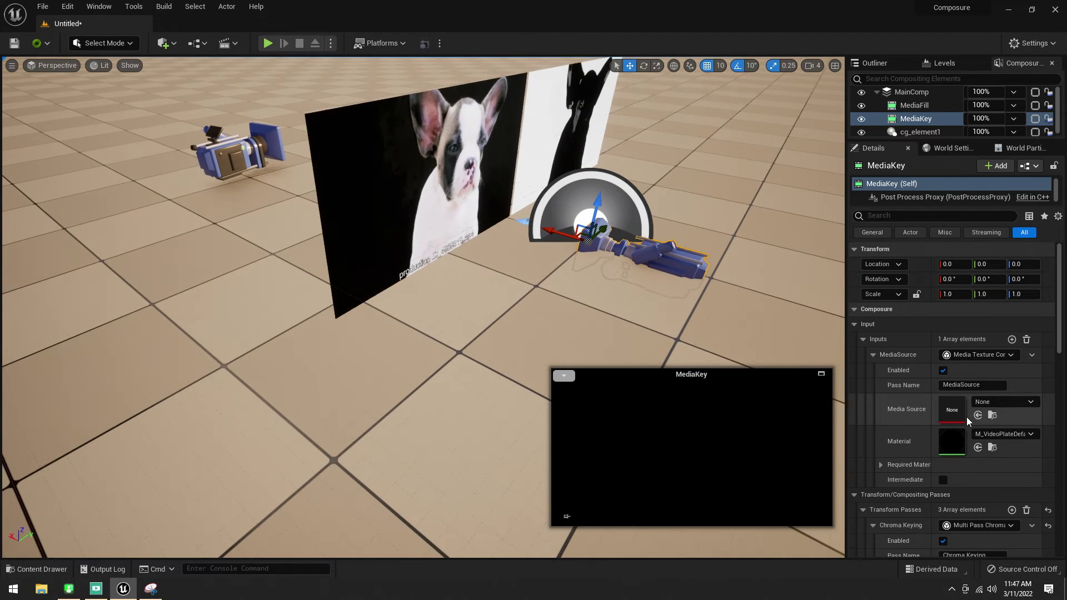
click(978, 415)
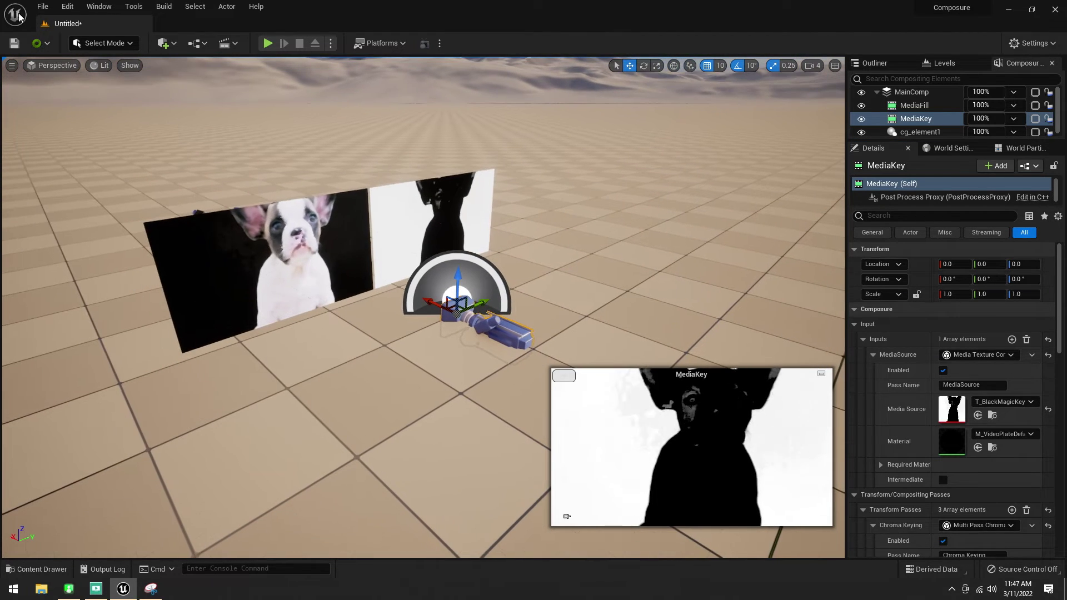
Step: Save all modified assets and save the level in the Content folder as TestMap
key(ctrl+space)
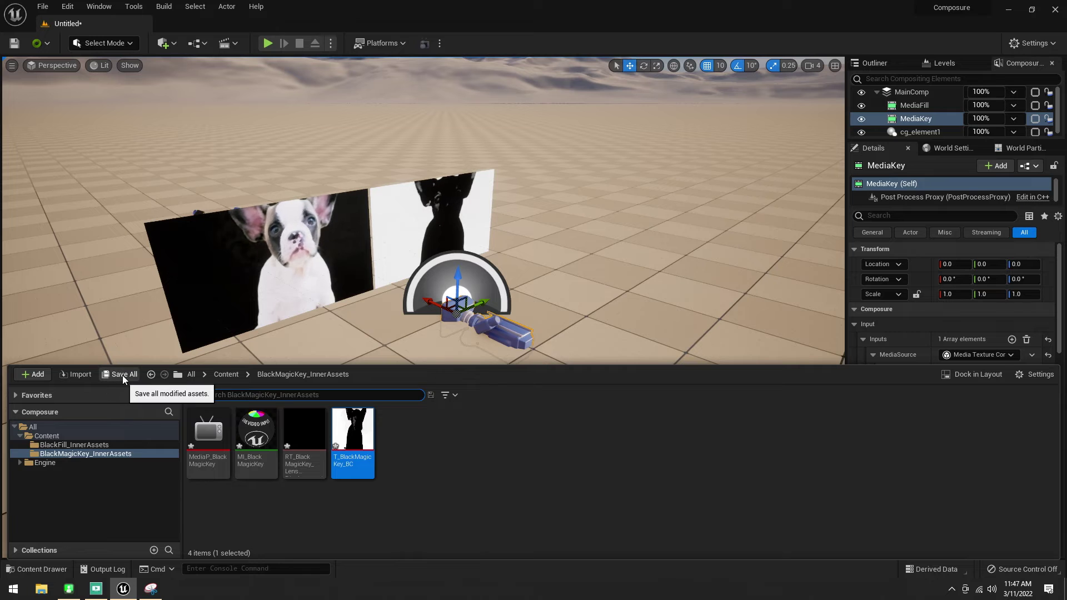
click(122, 375)
click(595, 421)
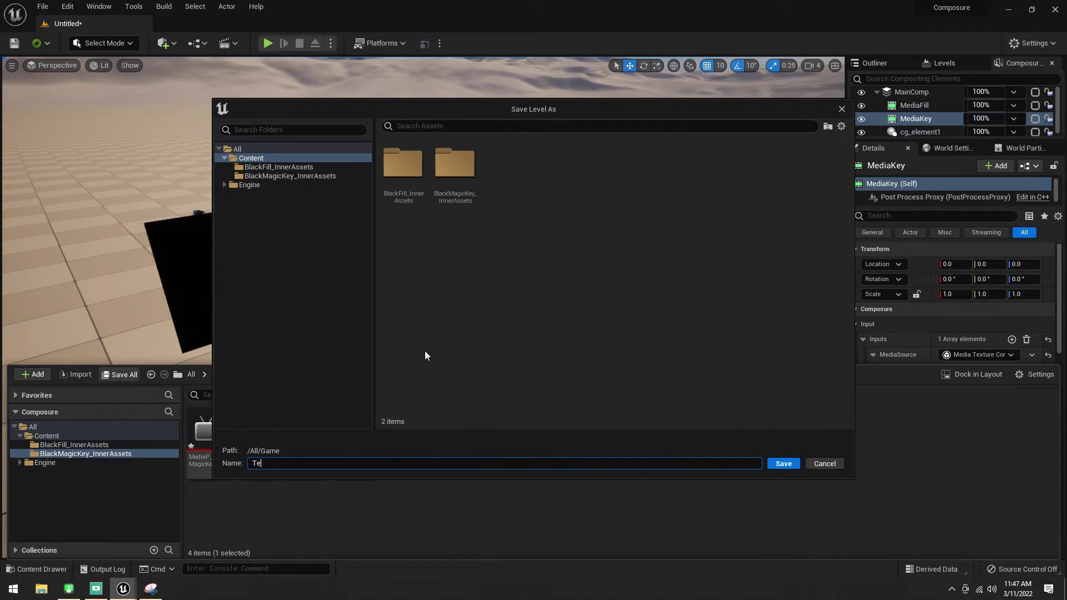
text(TestMap)
key(Return)
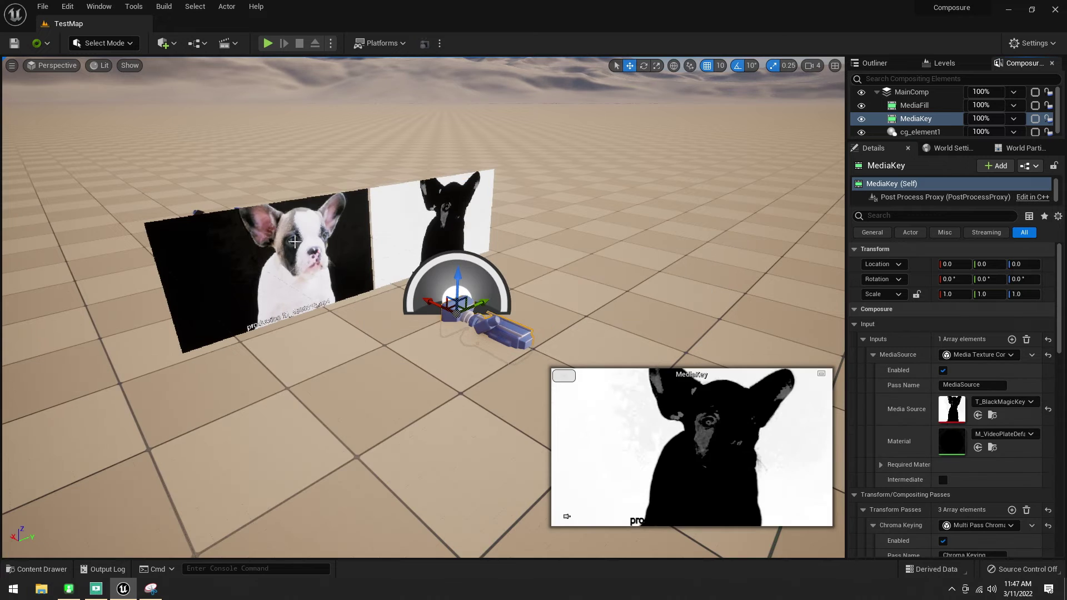
Step: Examine the fill and key planes and the cine camera in the level from several angles
right_drag(294, 242, 261, 195)
right_drag(228, 245, 298, 241)
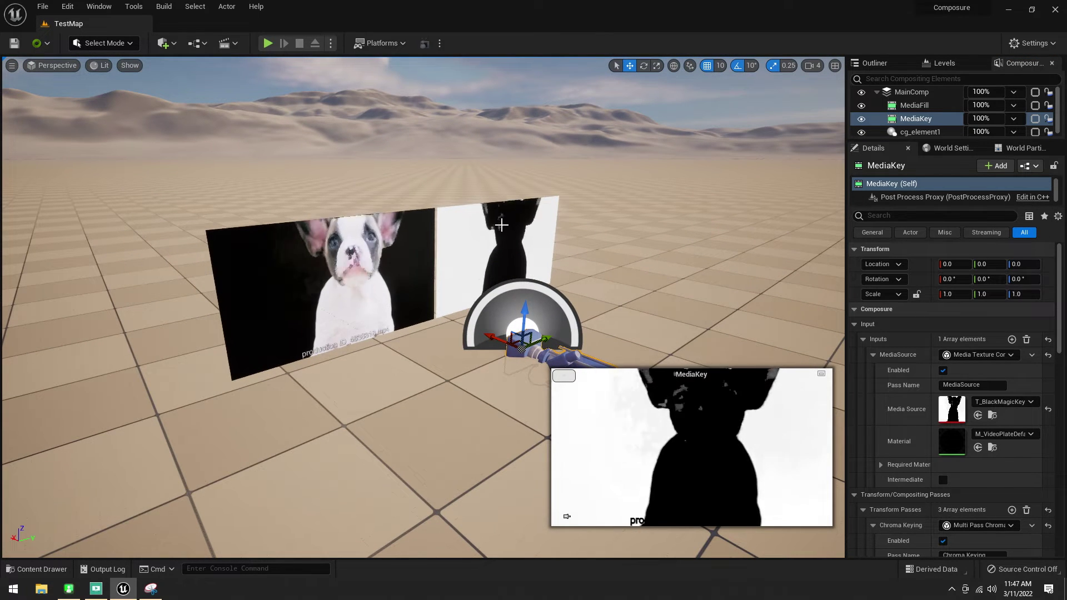
right_drag(611, 278, 661, 239)
key(a)
key(ctrl+space)
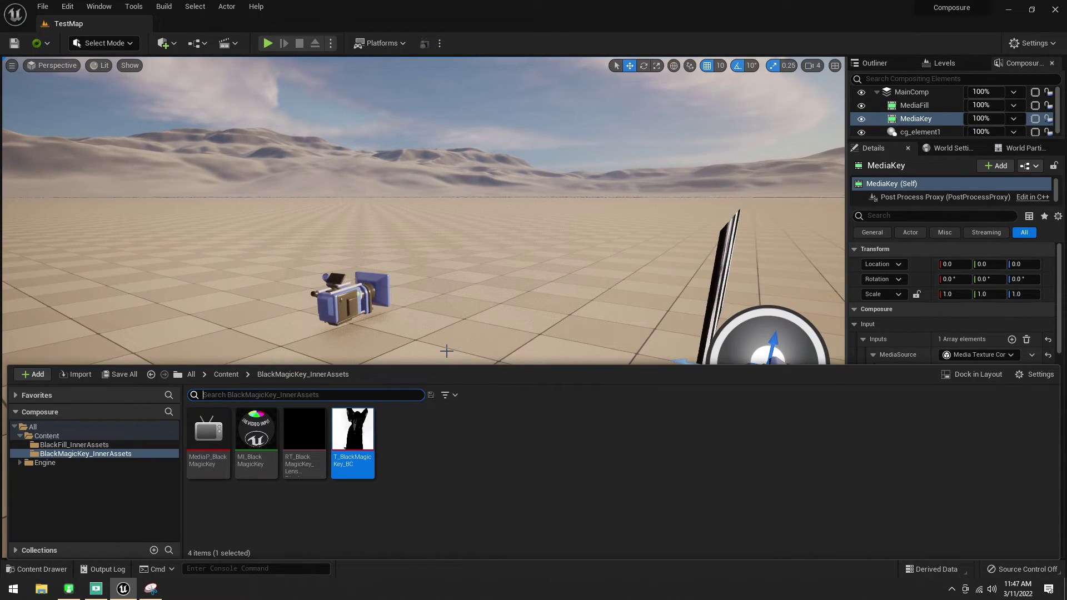
key(a)
right_drag(448, 351, 506, 379)
key(w)
key(s)
key(a)
Step: Switch to Ultimatte Software Control, reduce the matte's Shadow Level to about 119%, and return to Unreal Editor
click(96, 589)
click(69, 589)
drag(543, 55, 724, 78)
click(551, 158)
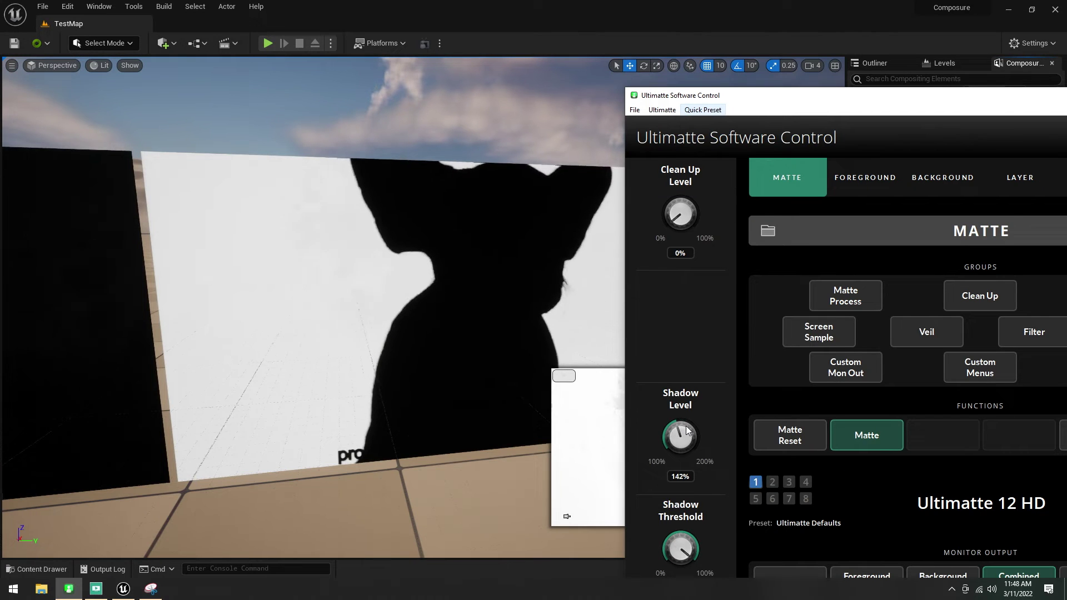
scroll(685, 431, down, 20)
scroll(687, 431, down, 2)
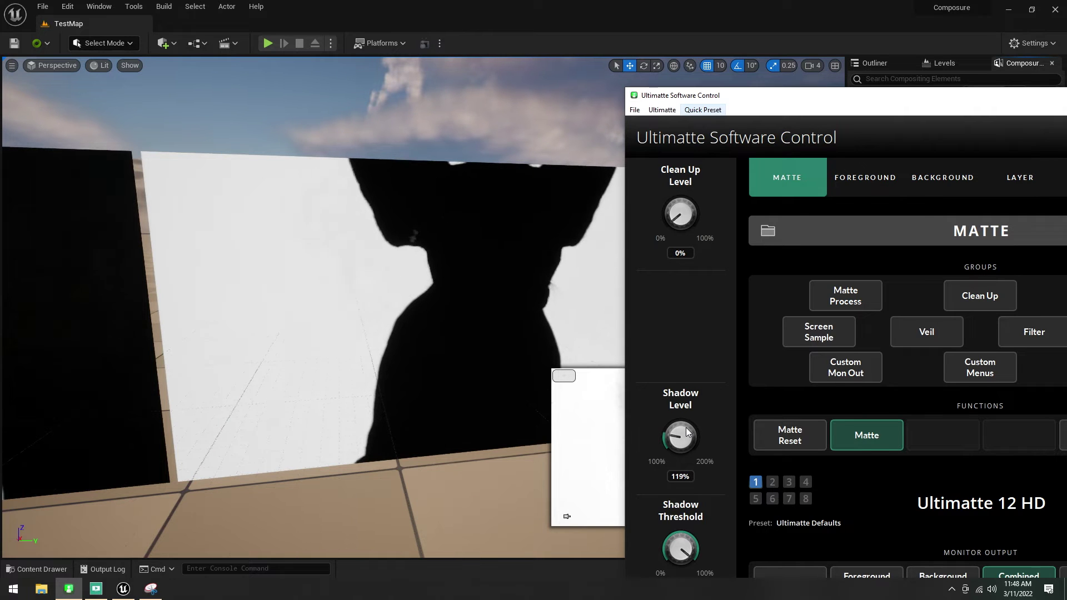
drag(844, 97, 375, 181)
click(803, 179)
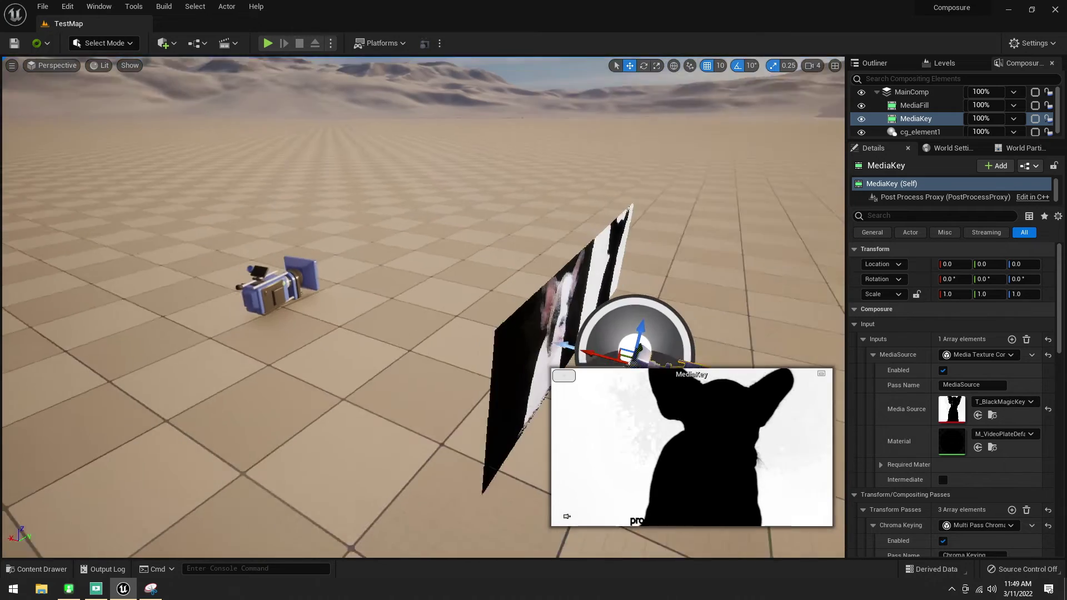
Step: Create a new material named M_CompMaterial in the Content folder
right_drag(622, 239, 657, 247)
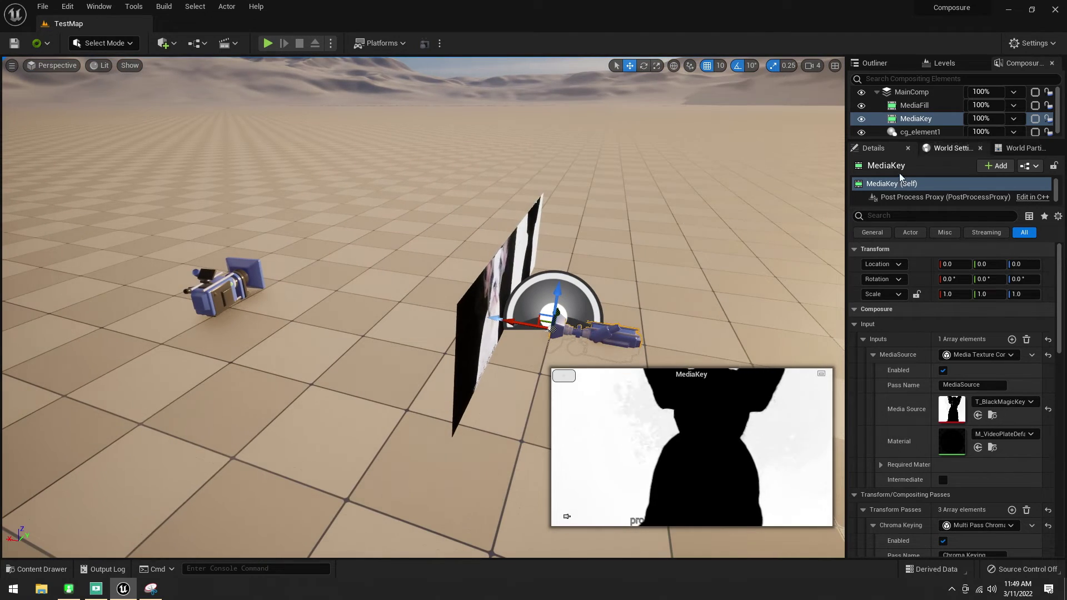
right_drag(726, 191, 600, 178)
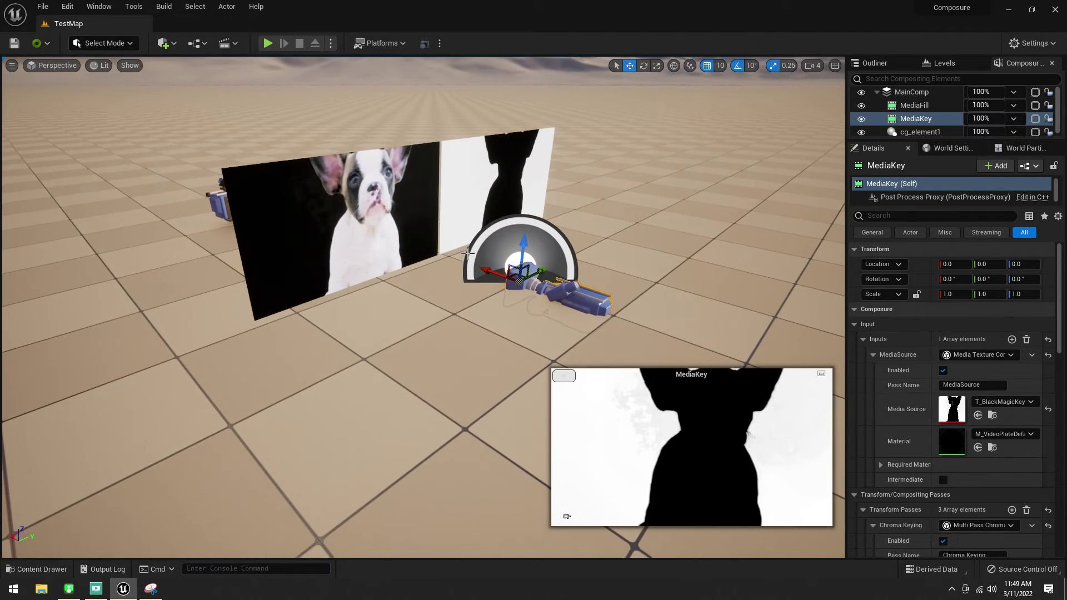
key(ctrl+space)
click(226, 374)
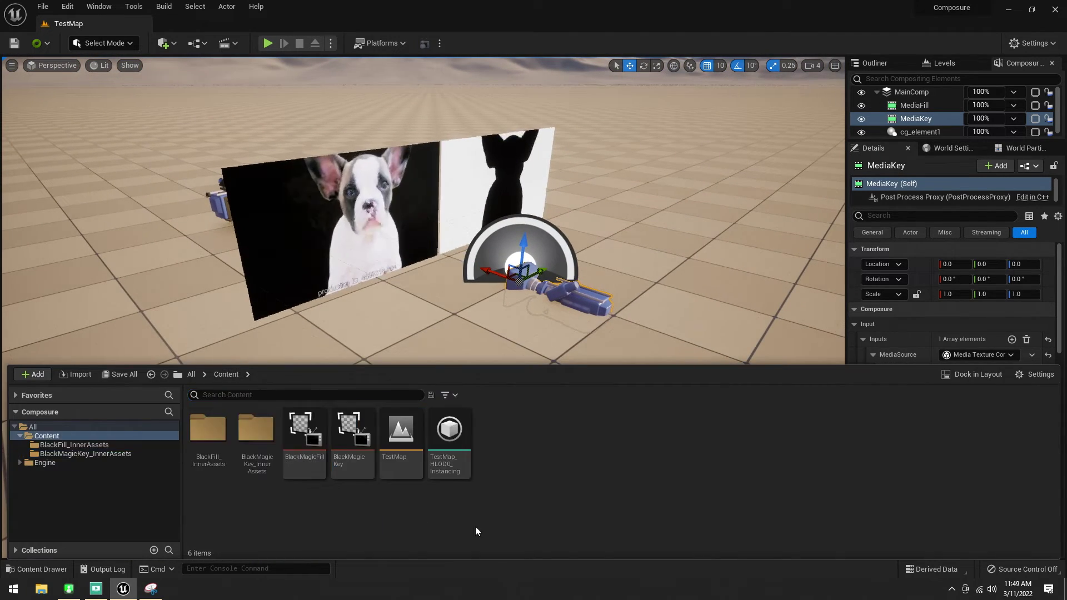
right_click(475, 525)
click(501, 278)
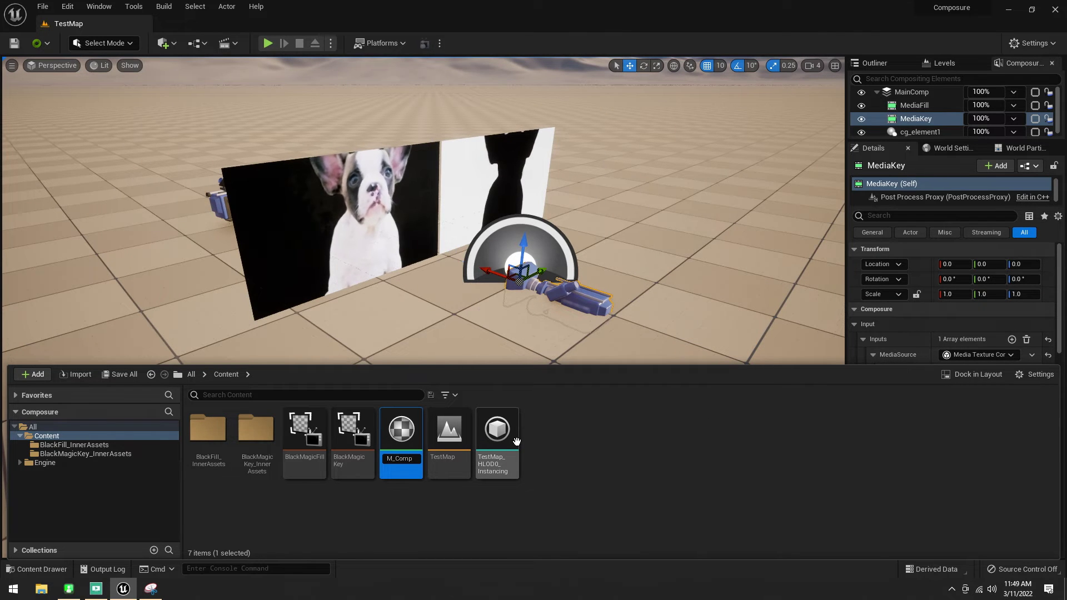
text(M_CompMaterial)
key(Return)
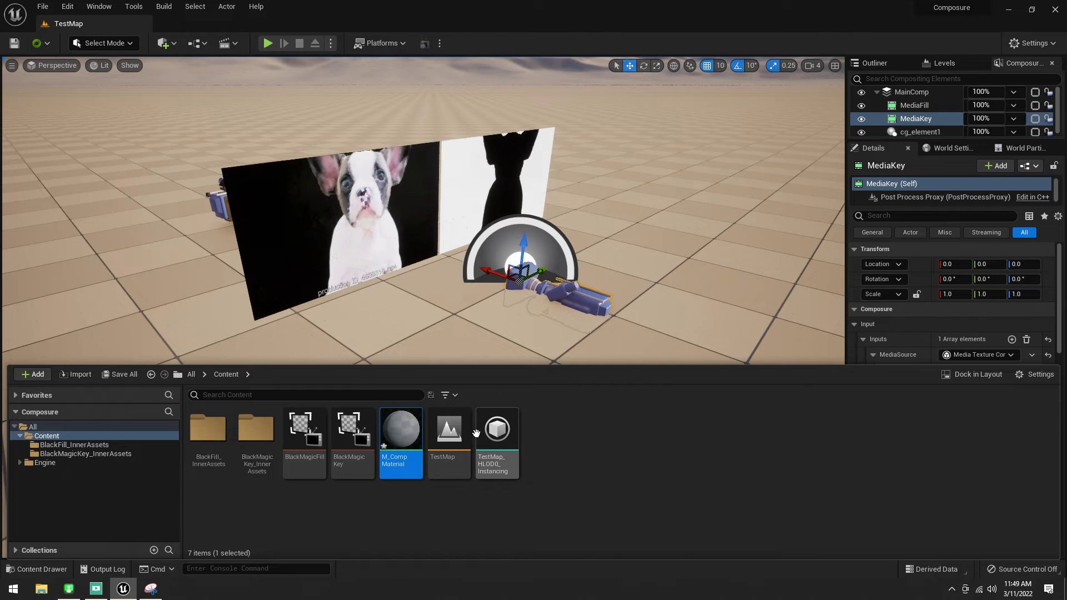
Step: Open M_CompMaterial for editing and set its Material Domain to Post Process
double_click(401, 429)
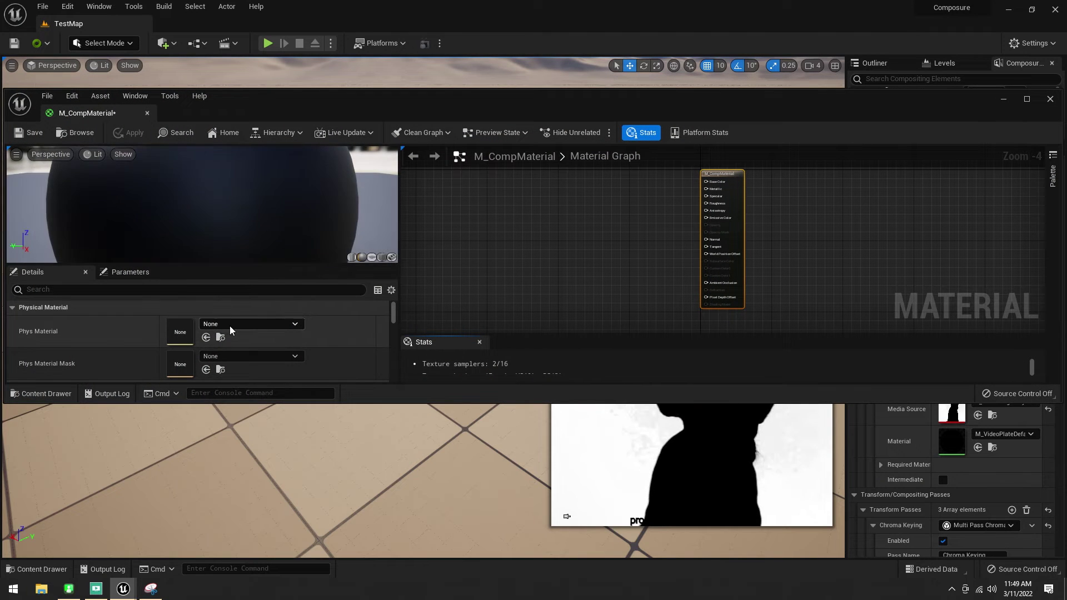
scroll(231, 330, down, 3)
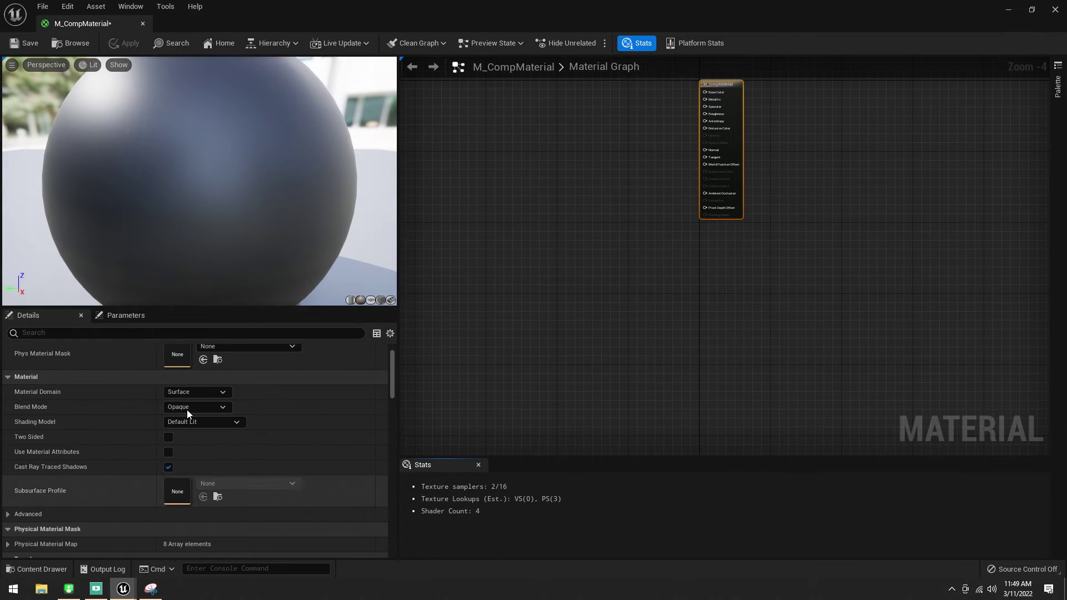
click(188, 393)
click(195, 447)
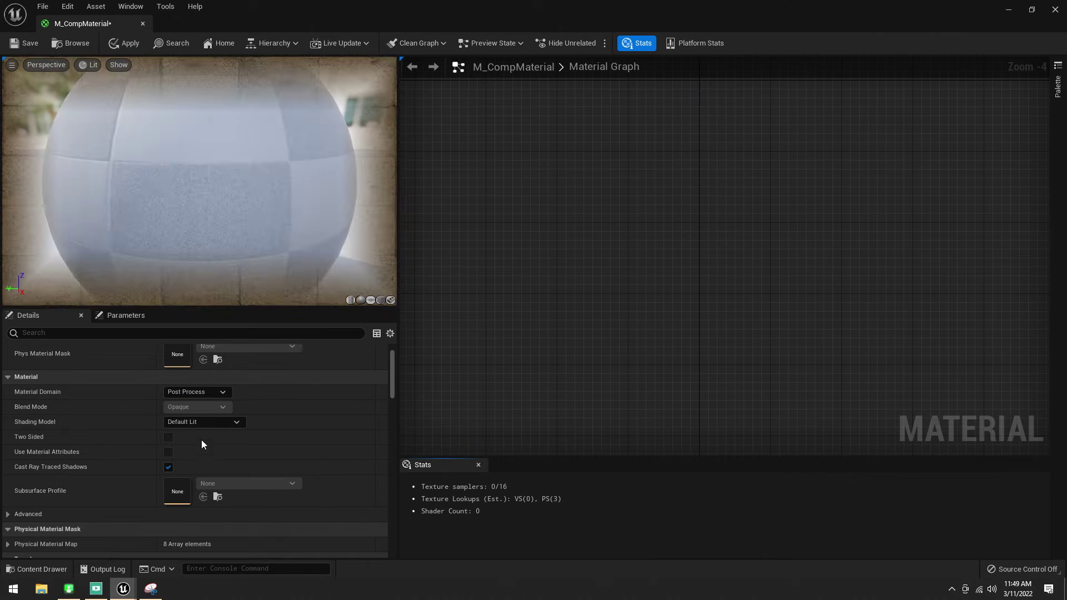
Step: Add a TextureSample node to the material graph and place it well away from the M_CompMaterial output node
scroll(600, 324, up, 4)
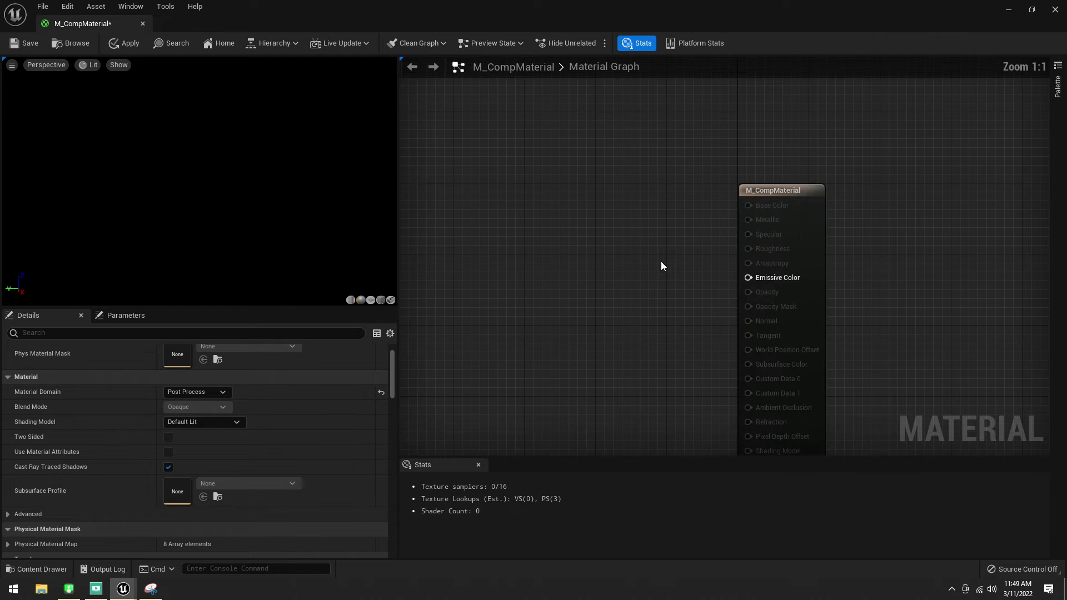
right_click(561, 215)
text(Texture)
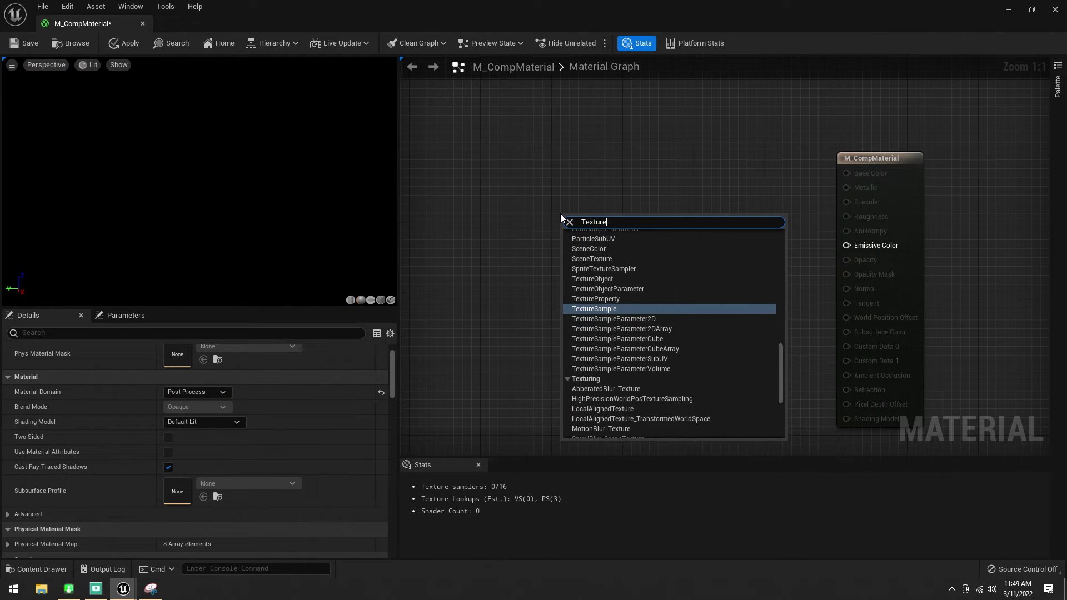
click(610, 308)
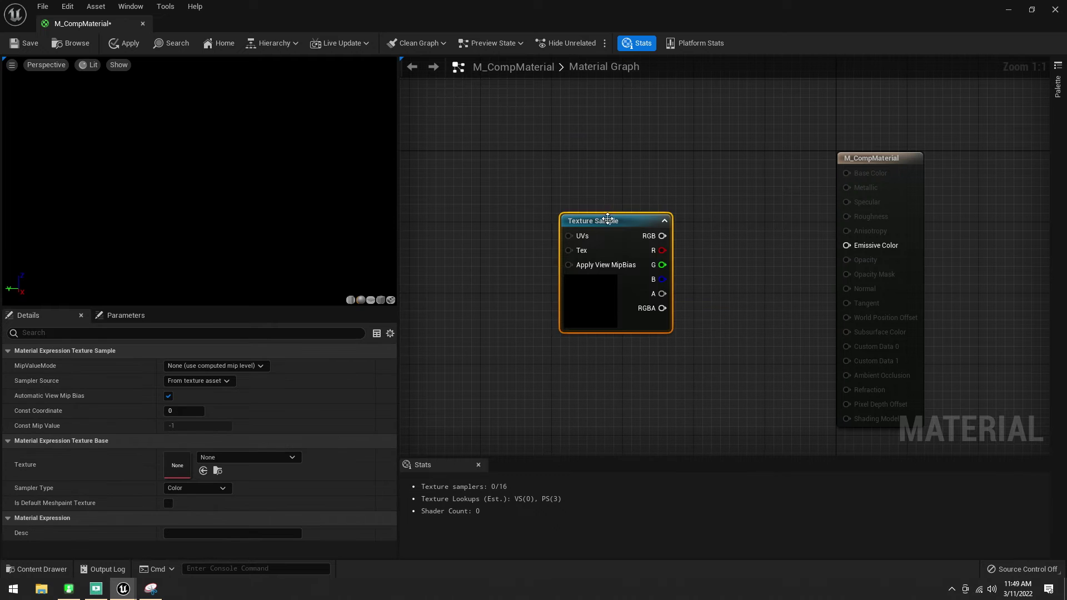
drag(605, 220, 526, 149)
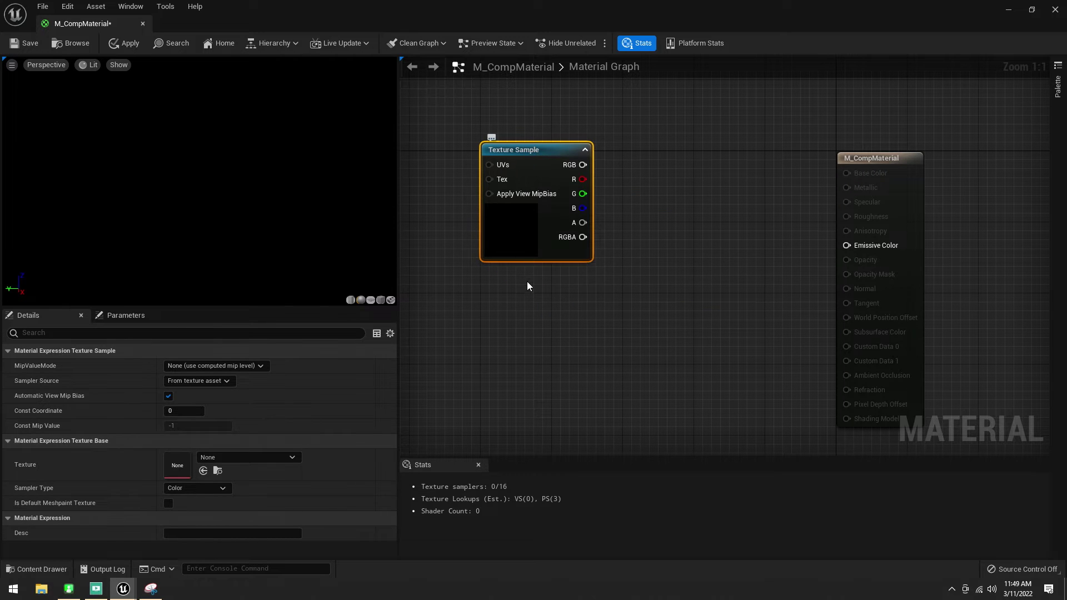
Step: Make two copies of the Texture Sample node and line them up in a column beneath the original
key(ctrl+v)
key(ctrl+v)
drag(567, 359, 549, 403)
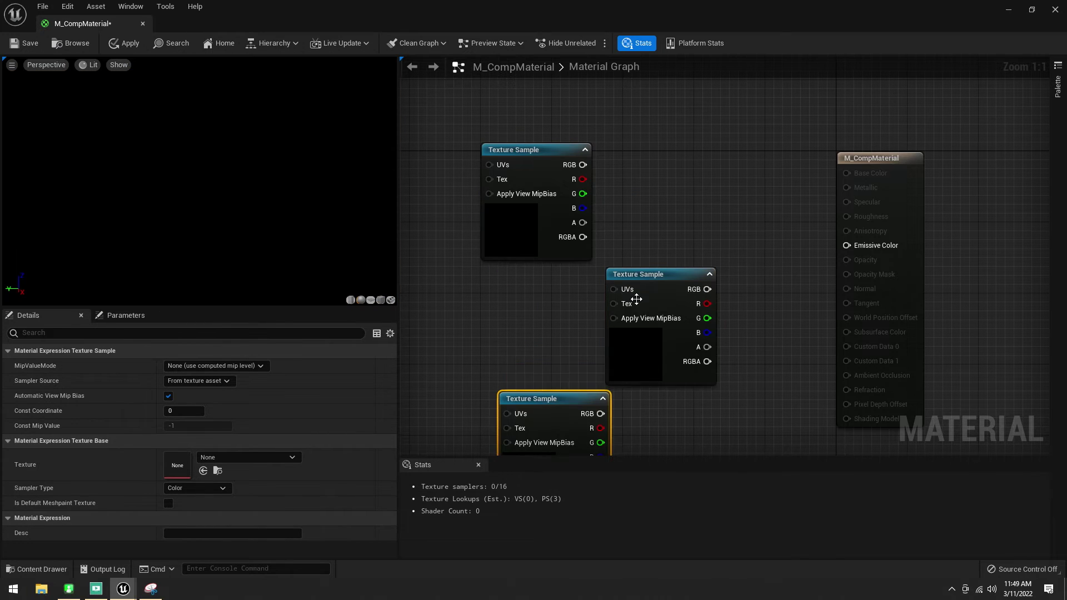
drag(489, 304, 479, 295)
drag(636, 280, 512, 282)
drag(539, 397, 520, 396)
Step: Assign the AICON-Green texture to all three Texture Sample nodes as a placeholder
click(519, 170)
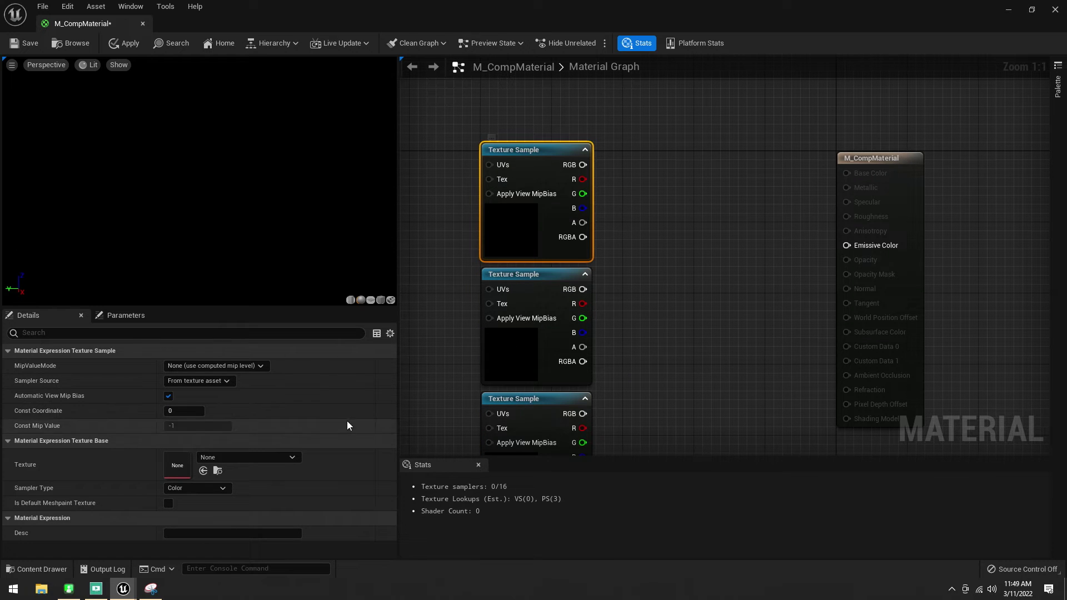
click(250, 457)
click(239, 392)
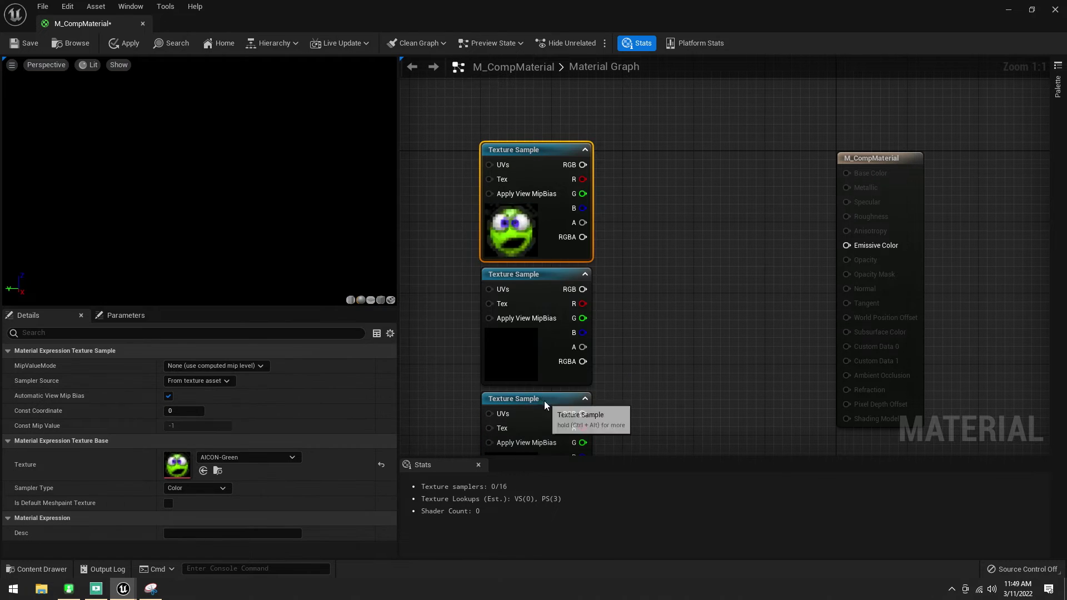
click(562, 399)
click(199, 459)
click(237, 398)
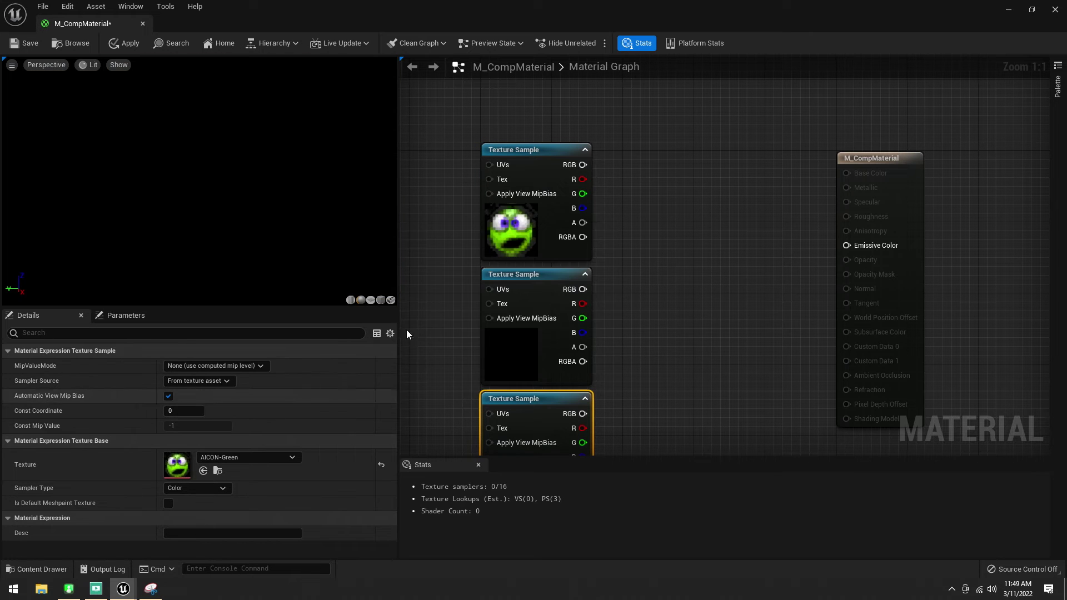
click(504, 296)
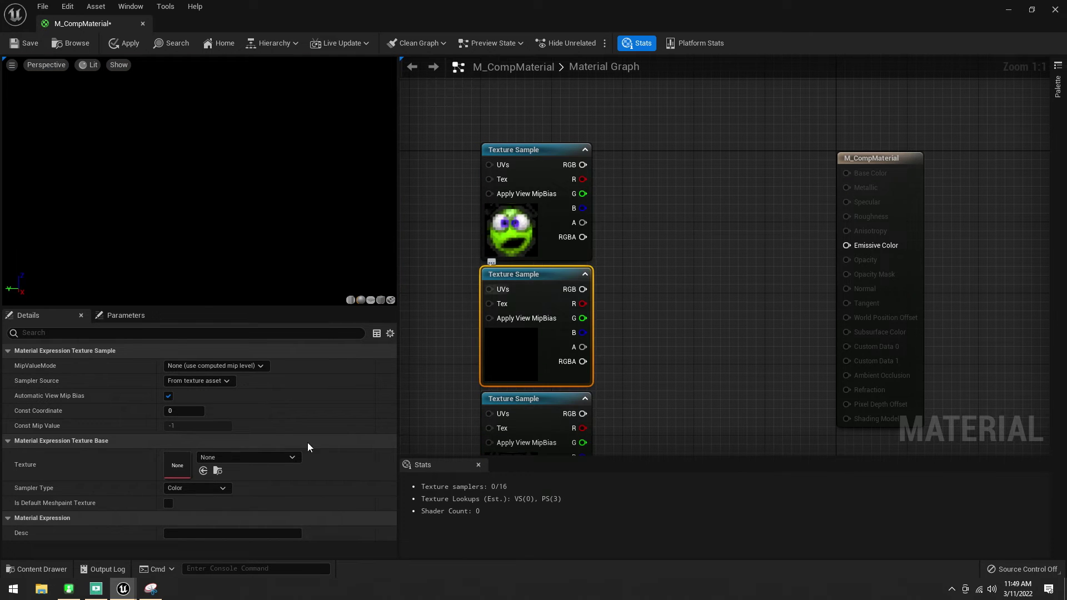
click(252, 455)
click(219, 384)
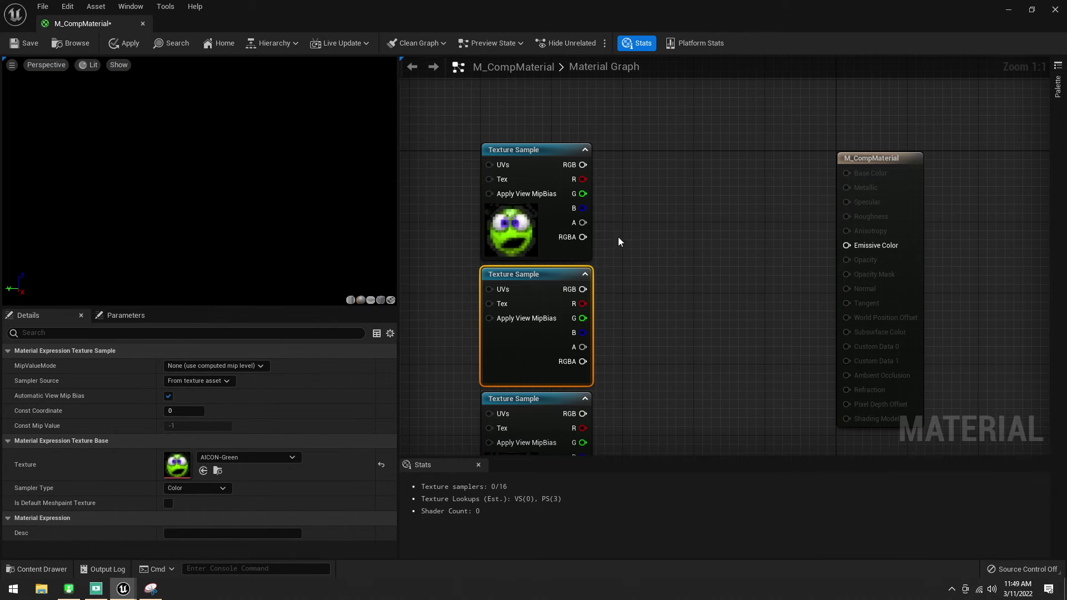
Step: Add a Composure Over node, spread the nodes apart, and connect its RGBA output to the material's Emissive Color
right_click(672, 240)
text(Over)
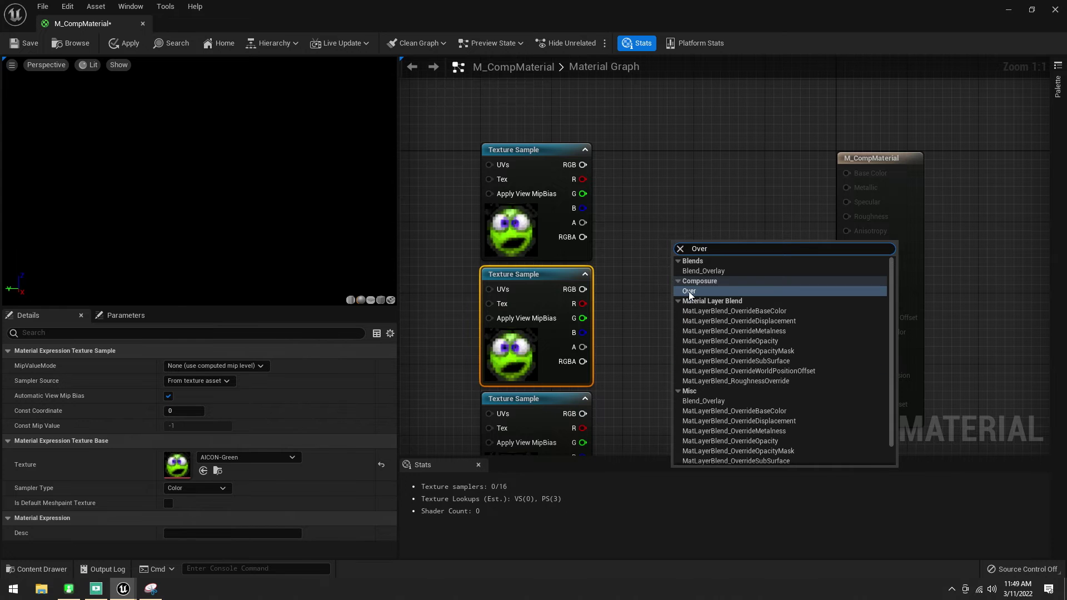
click(695, 290)
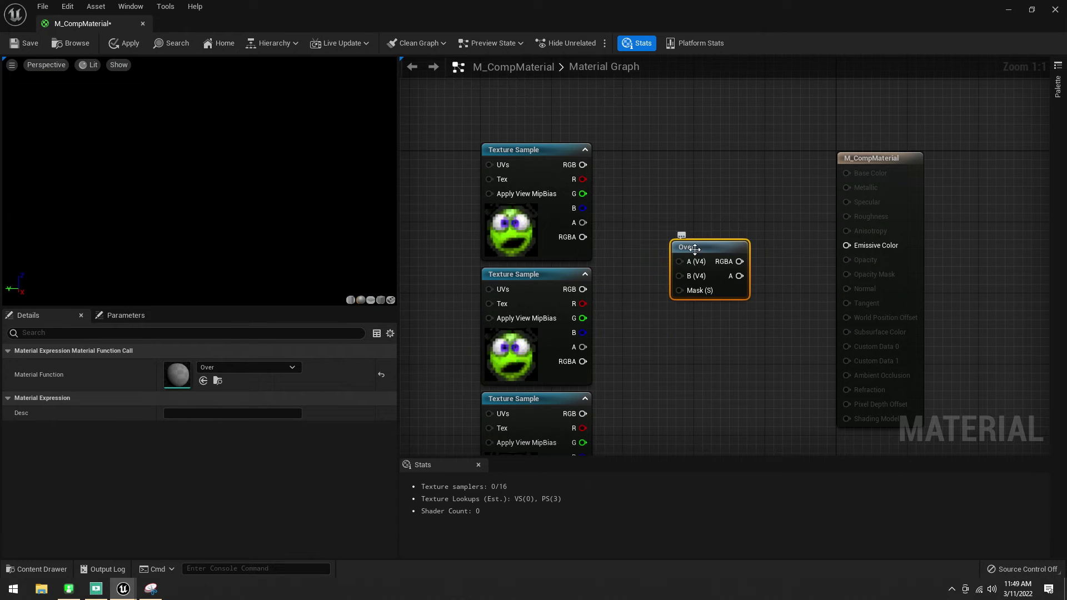
drag(694, 249, 763, 259)
drag(878, 169, 975, 186)
drag(807, 270, 945, 263)
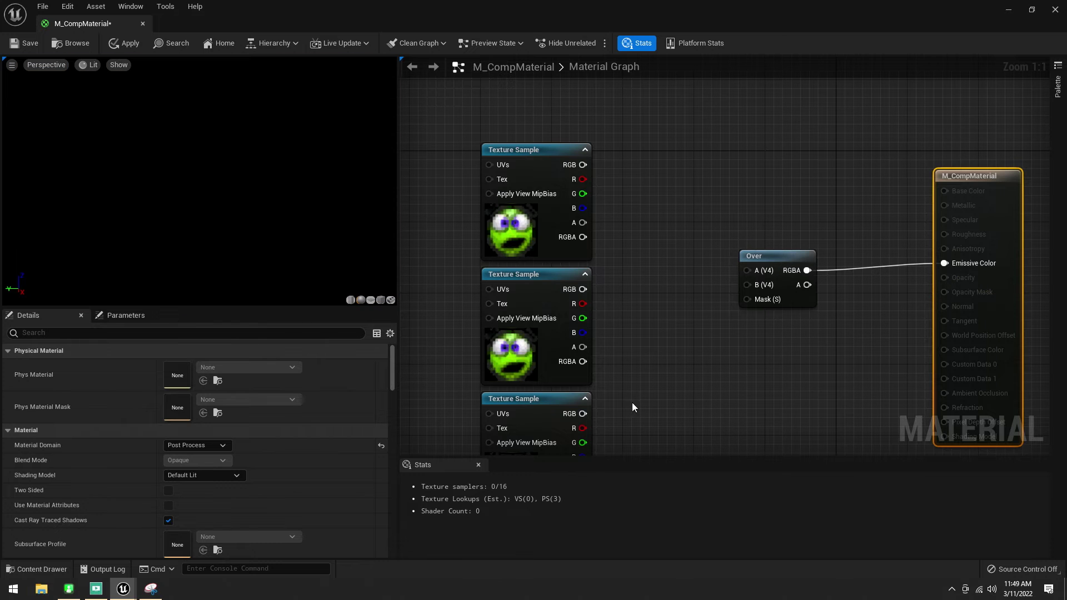
Step: Connect the lowest Texture Sample's RGBA output to Over's B input and convert that sample to a parameter named CGLayer
right_drag(544, 421, 516, 320)
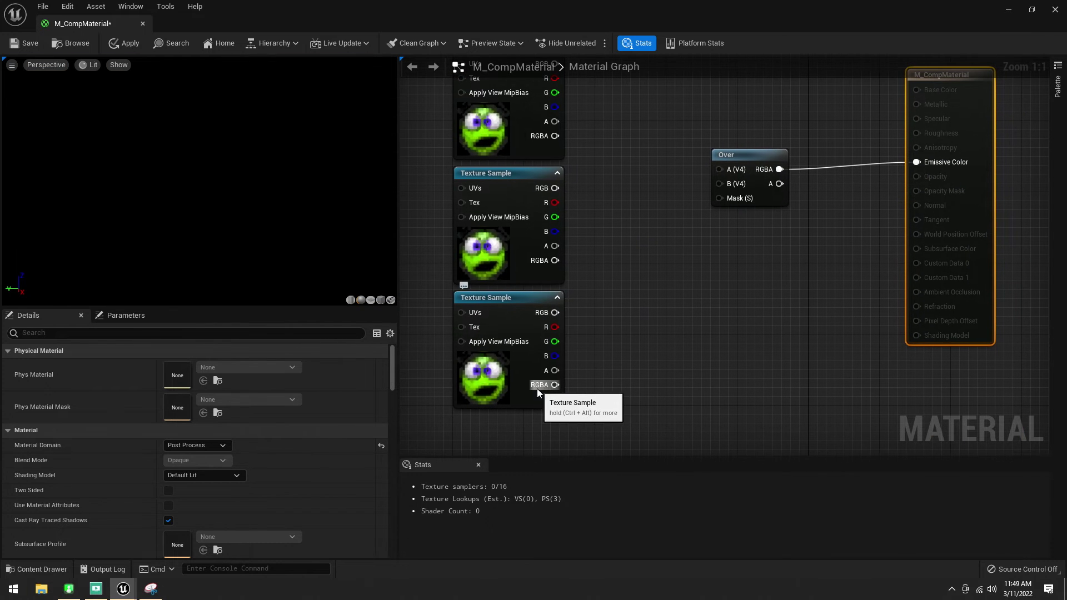
drag(538, 386, 729, 190)
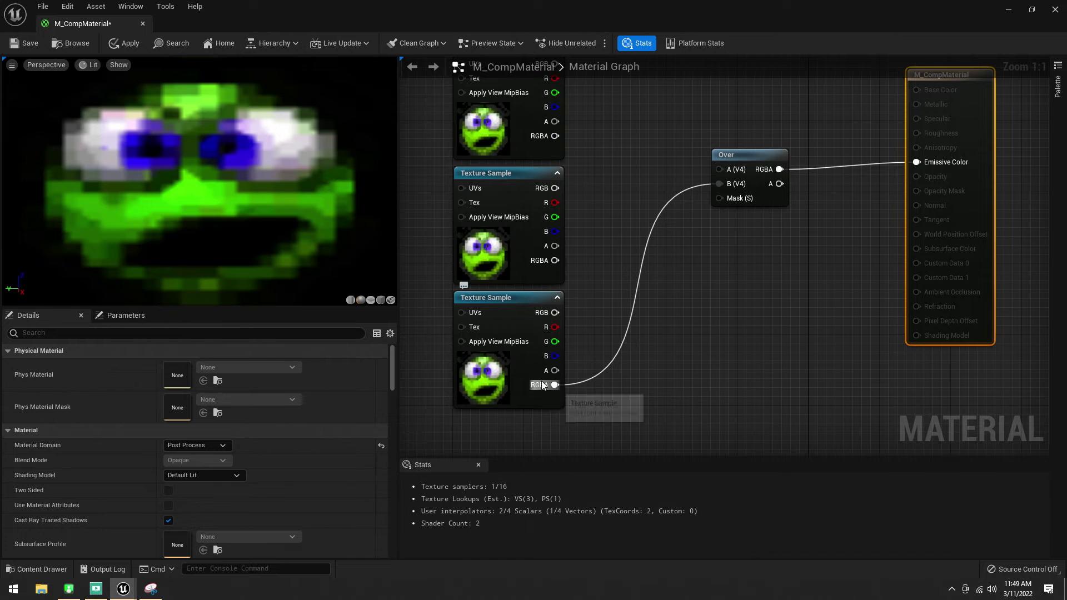
right_click(482, 307)
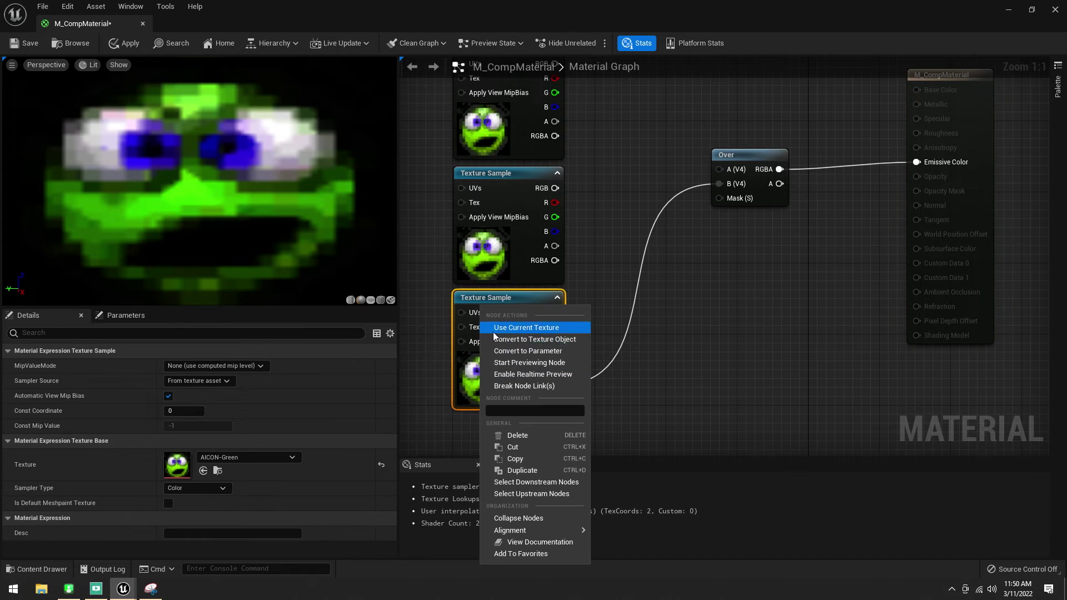
click(496, 351)
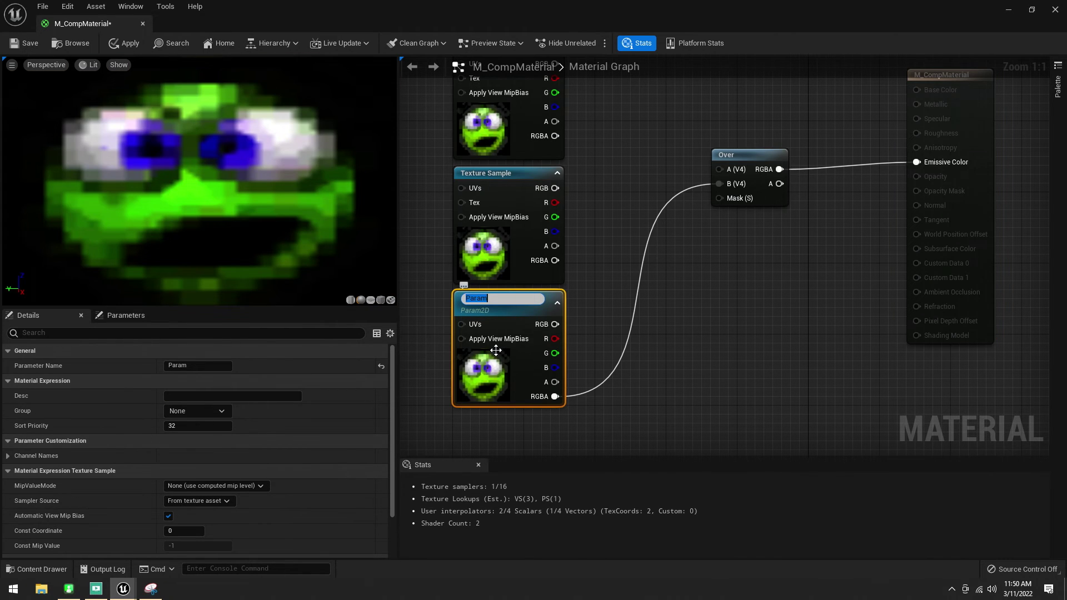
text(CGLayer)
key(Return)
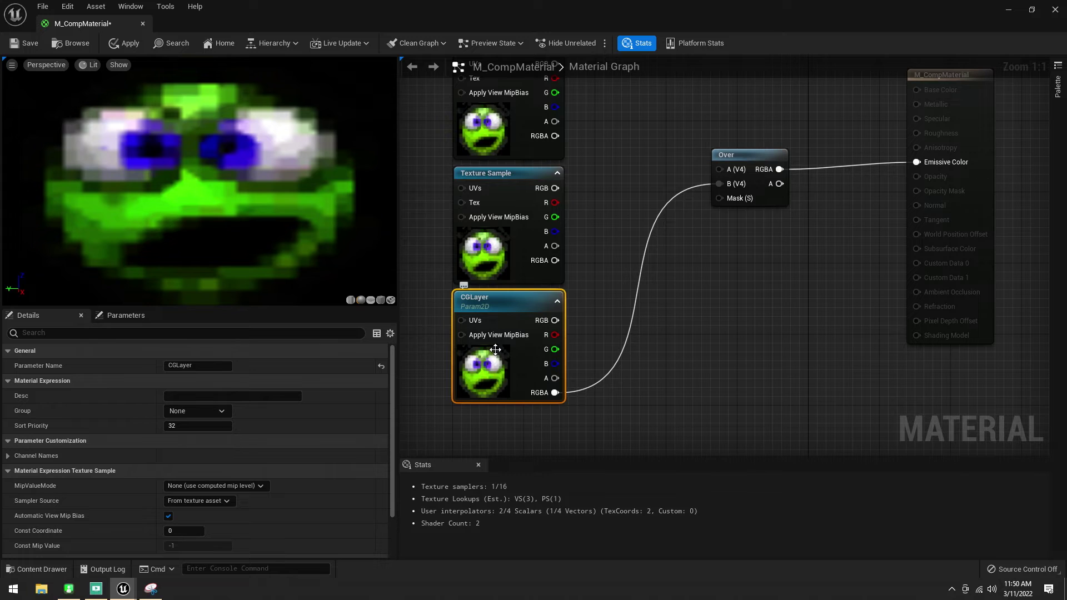
right_drag(580, 236, 570, 323)
right_click(609, 159)
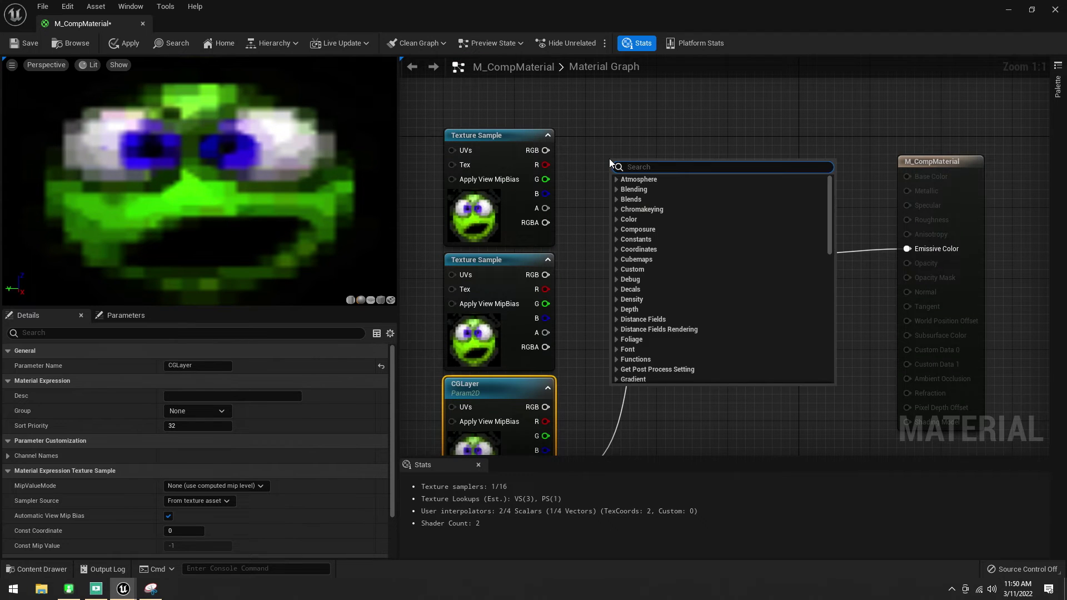
text(Make float)
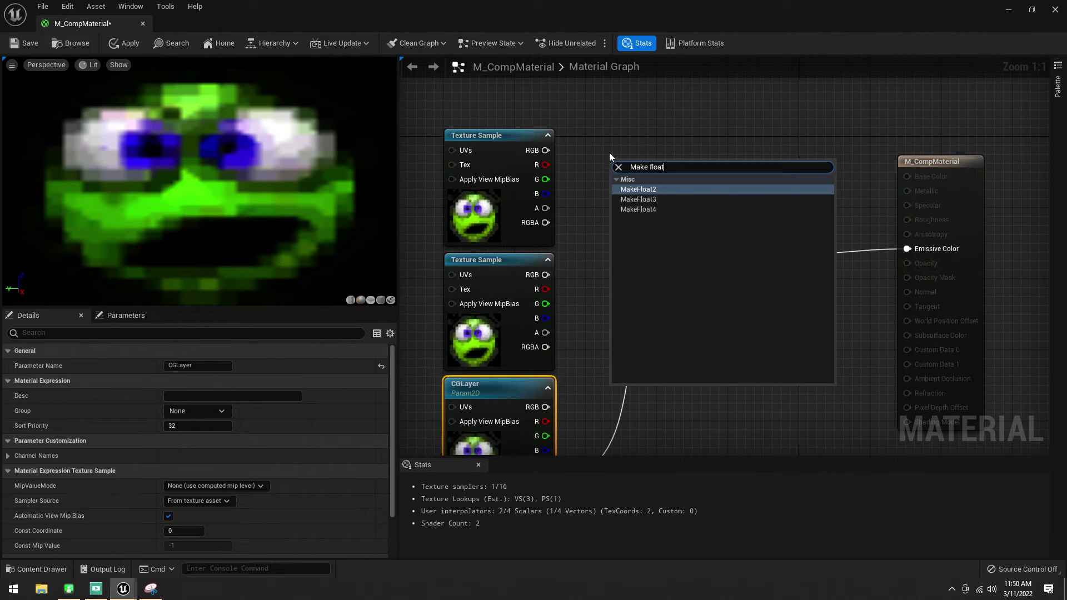
click(643, 199)
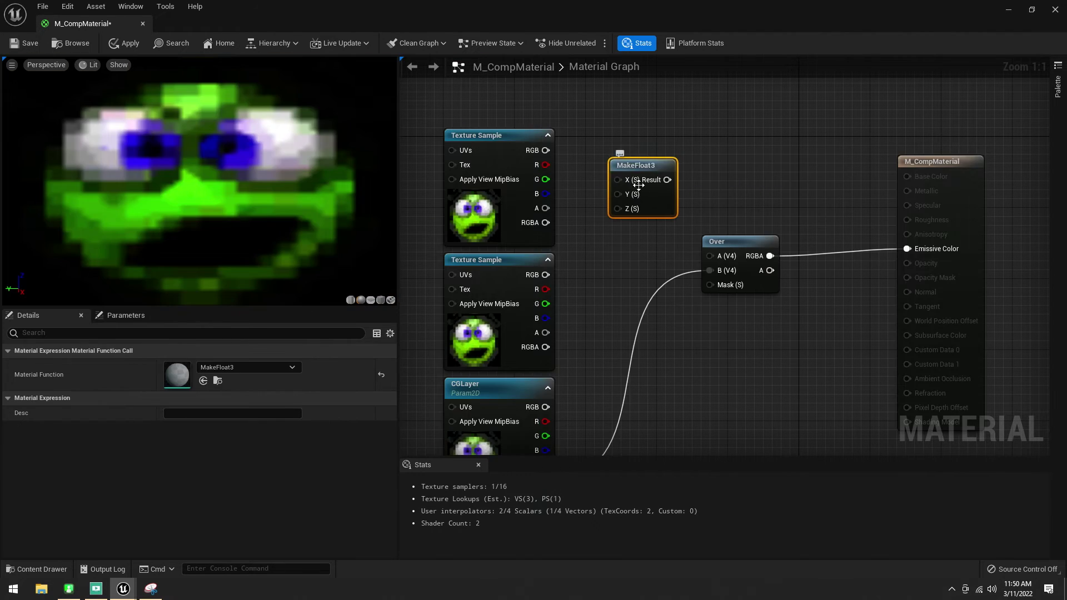
key(ctrl+z)
Step: Add a MakeFloat4 node and position it between the uppermost Texture Sample and the Over node
right_click(615, 192)
text(Make float)
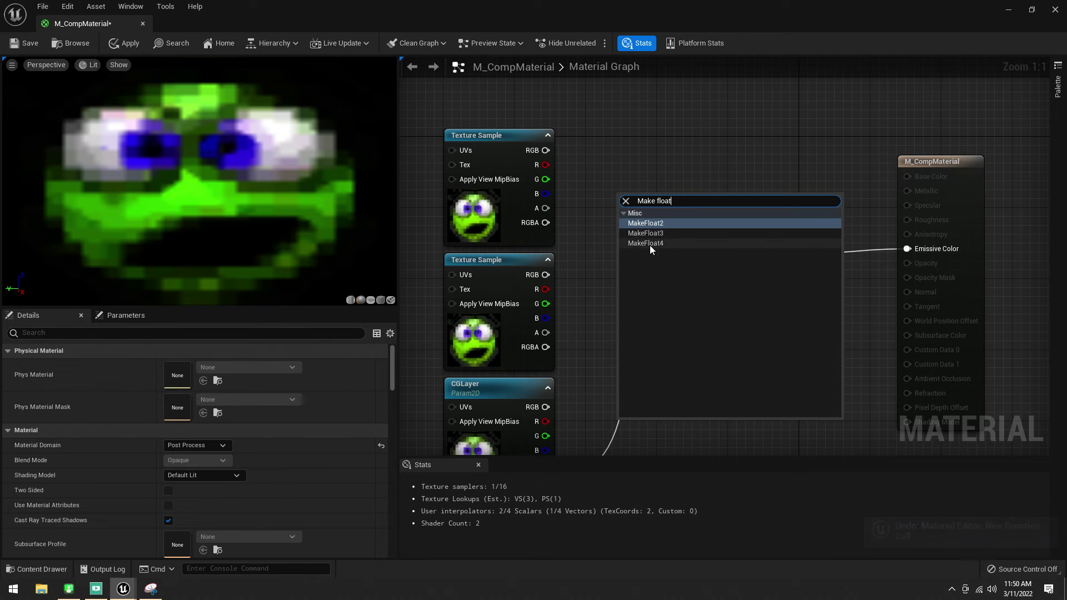
click(647, 244)
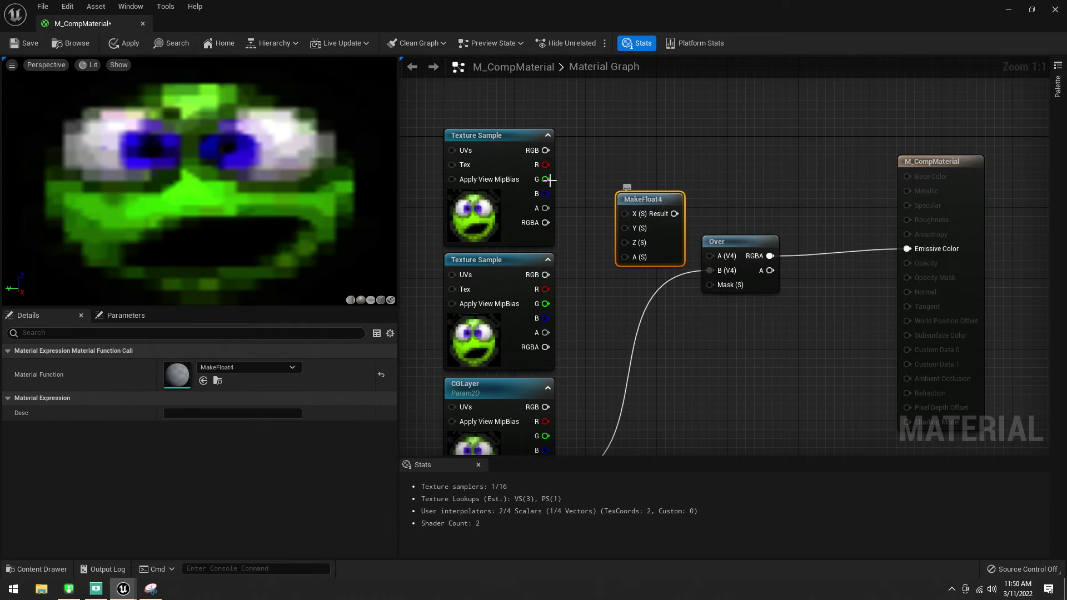
drag(643, 199, 630, 179)
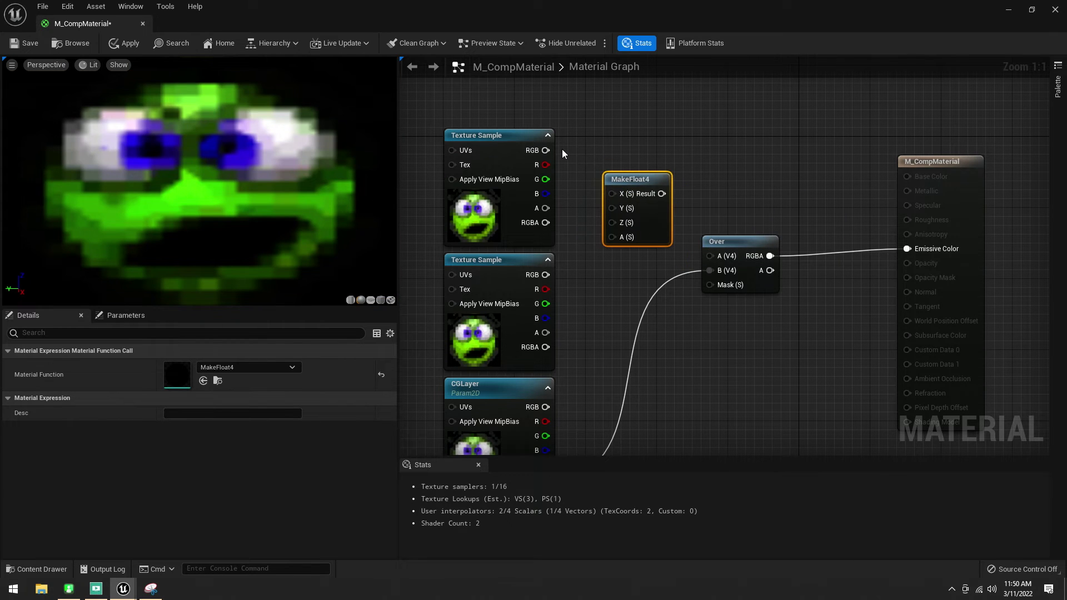
Step: Convert the middle and uppermost Texture Samples to parameters named MediaKey and MediaFill respectively
right_click(485, 274)
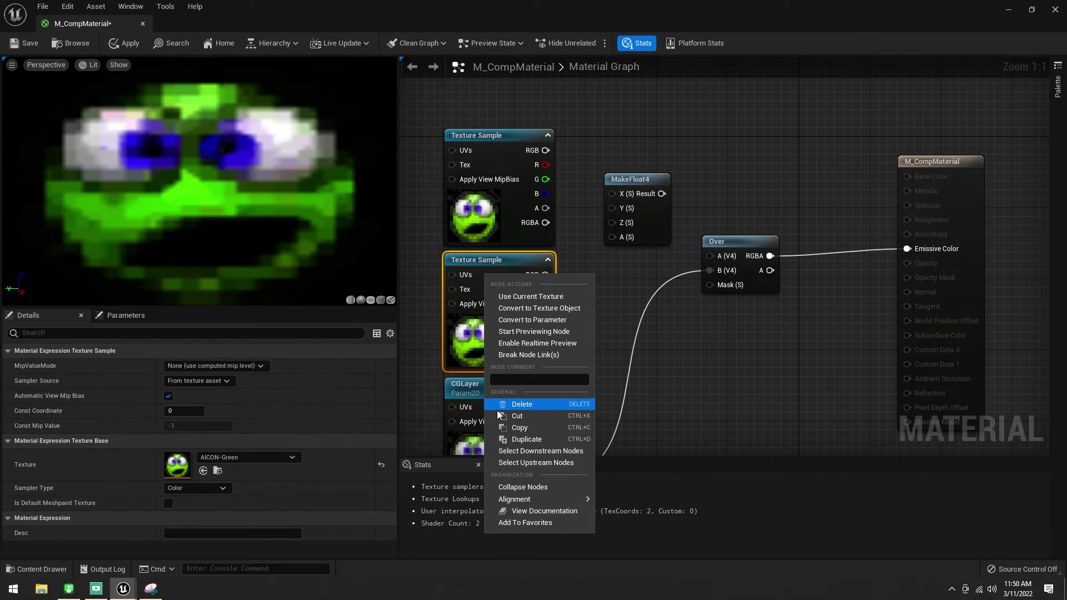
click(506, 321)
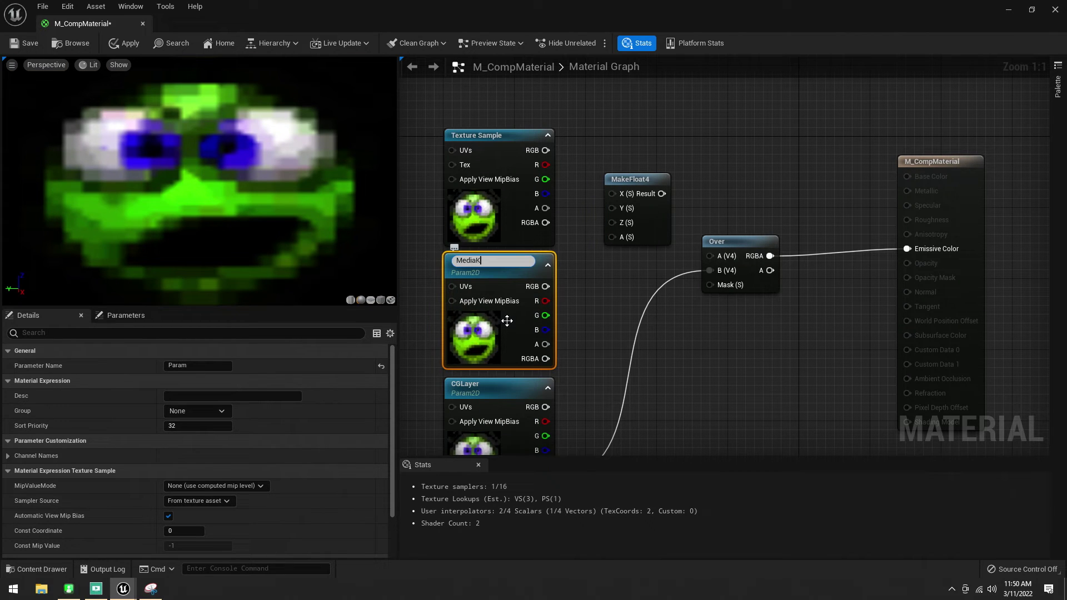
key(Return)
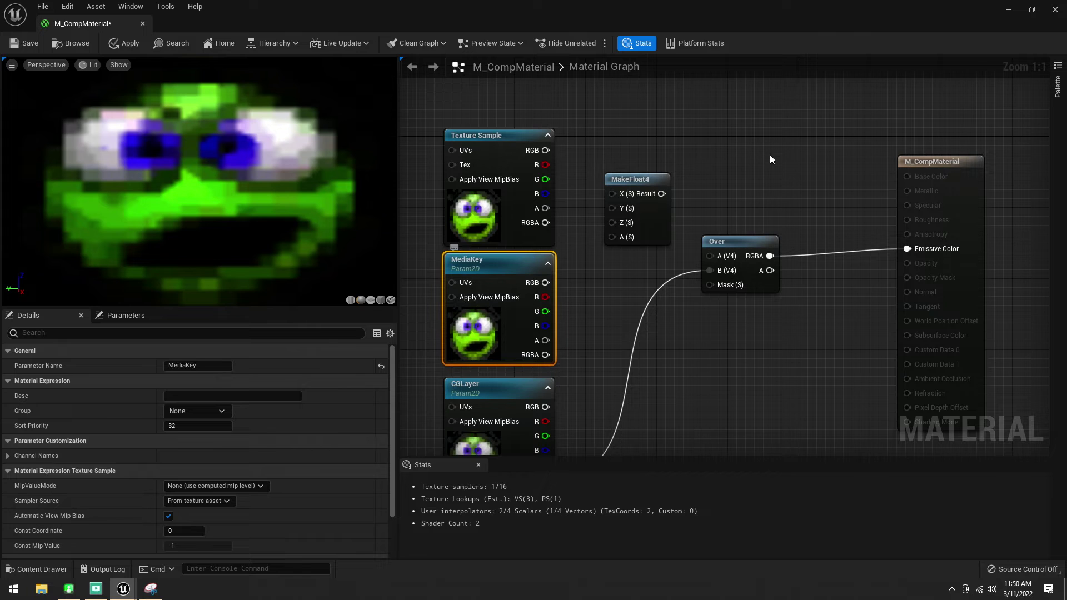
right_drag(489, 144, 496, 144)
right_click(495, 144)
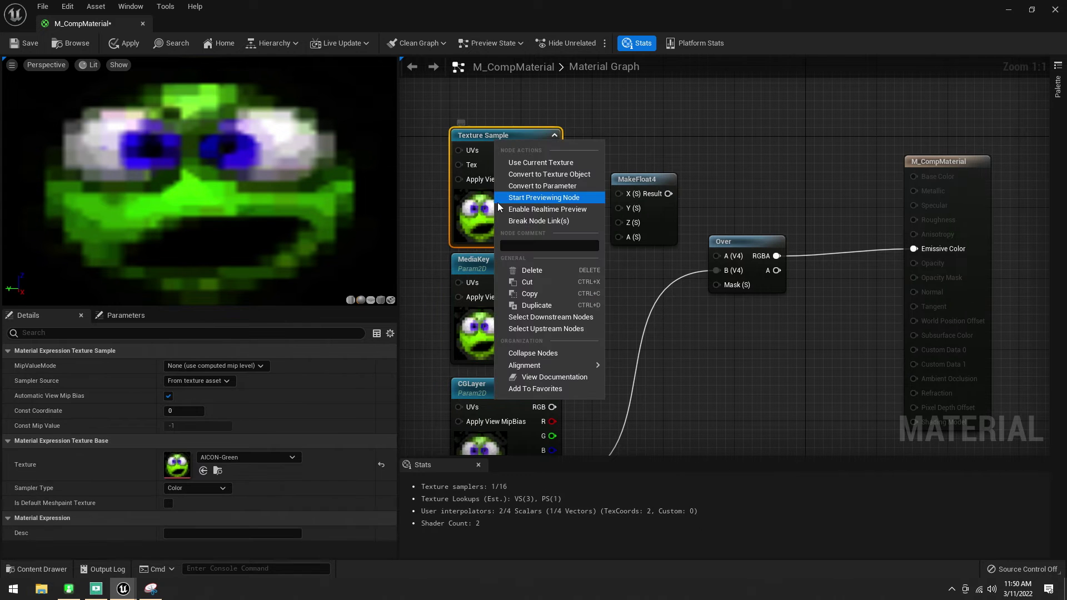
click(512, 185)
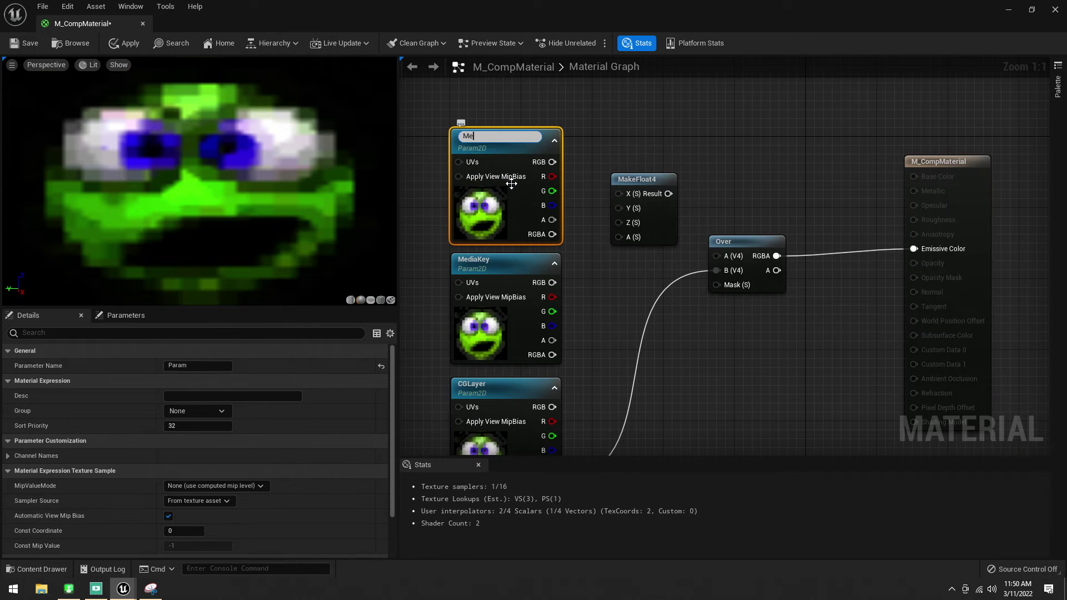
key(Return)
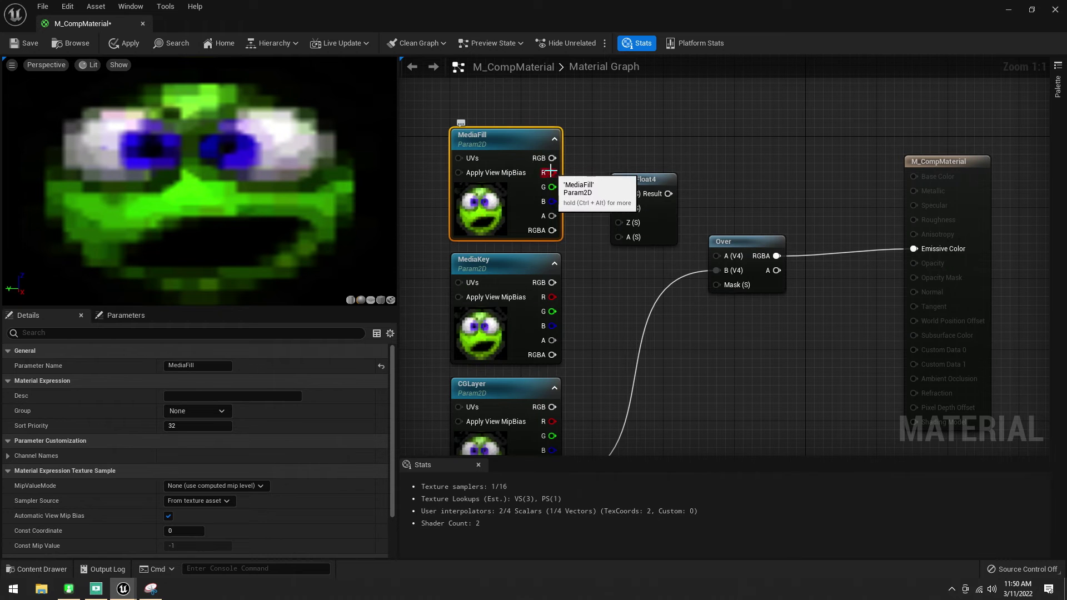
Step: Connect MediaFill's R, G and B outputs to MakeFloat4's X, Y and Z inputs and reposition the MakeFloat4 node
drag(552, 173, 619, 193)
drag(552, 187, 619, 208)
drag(553, 202, 619, 221)
drag(635, 182, 649, 168)
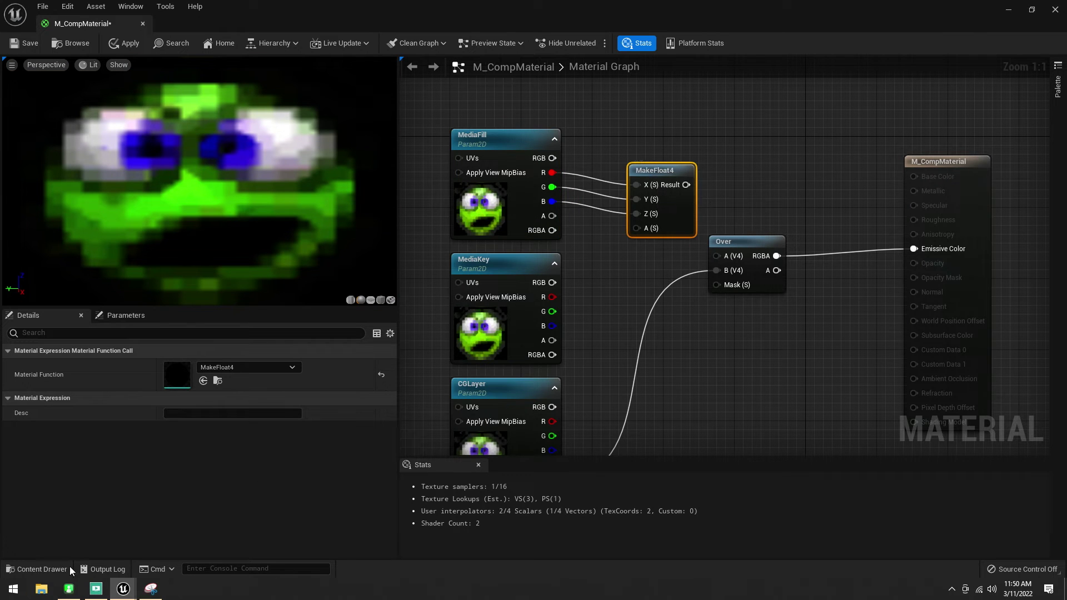
Step: Switch to Ultimatte Software Control and cycle the monitor output through Foreground Input, Internal Matte and Fill Out to examine the signals
click(41, 589)
click(68, 589)
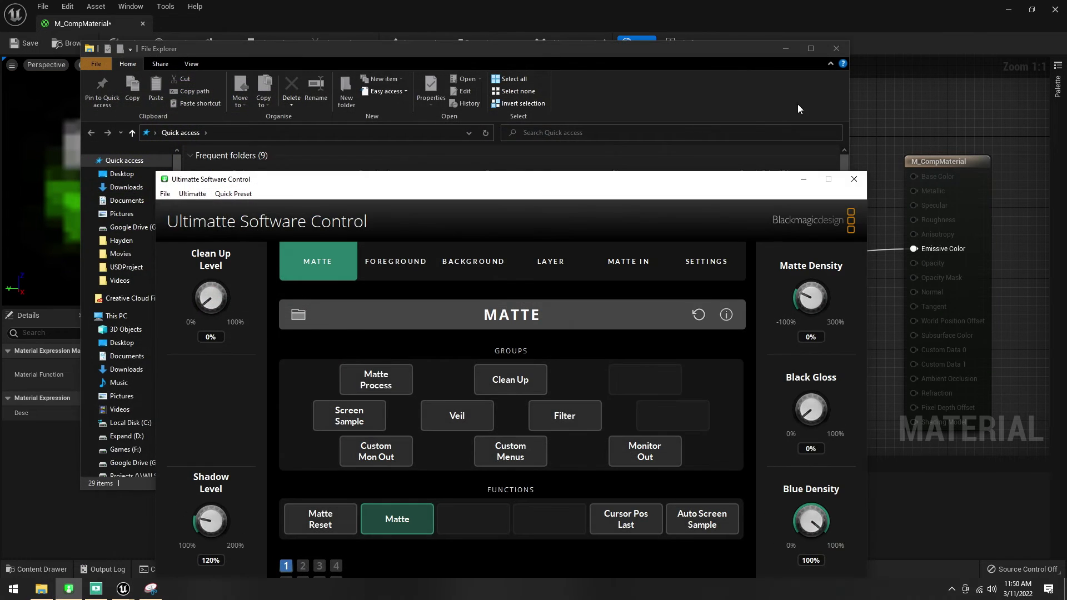
click(836, 48)
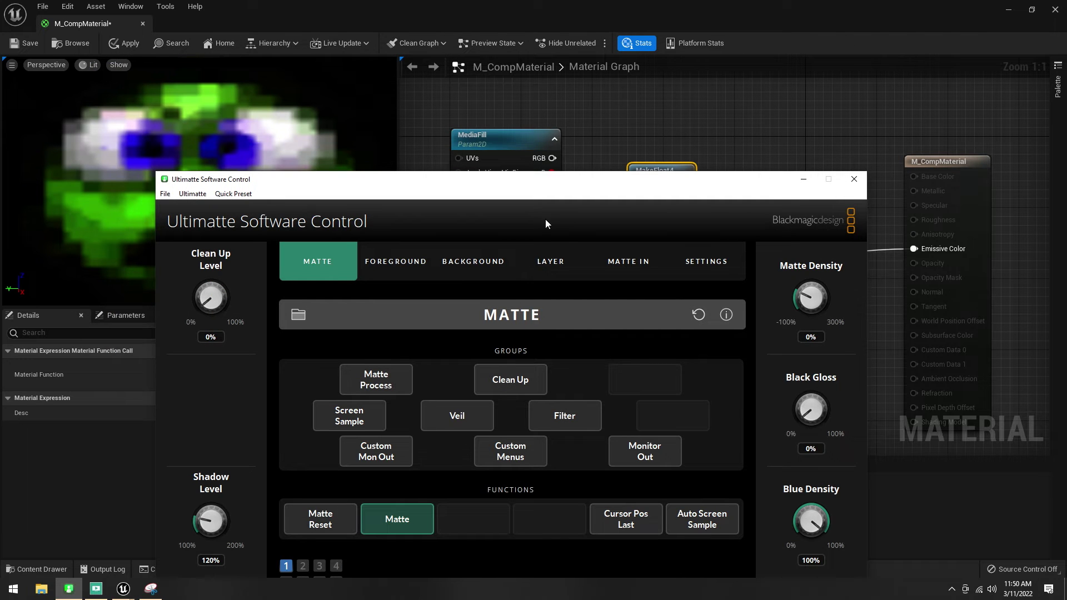
drag(524, 184, 538, 119)
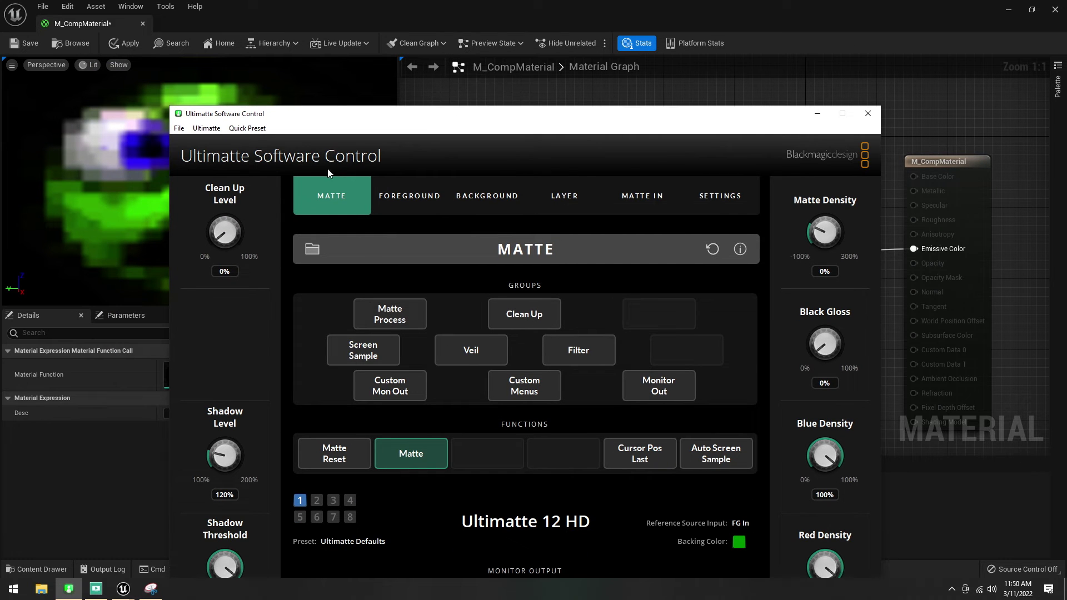
drag(457, 110, 474, 48)
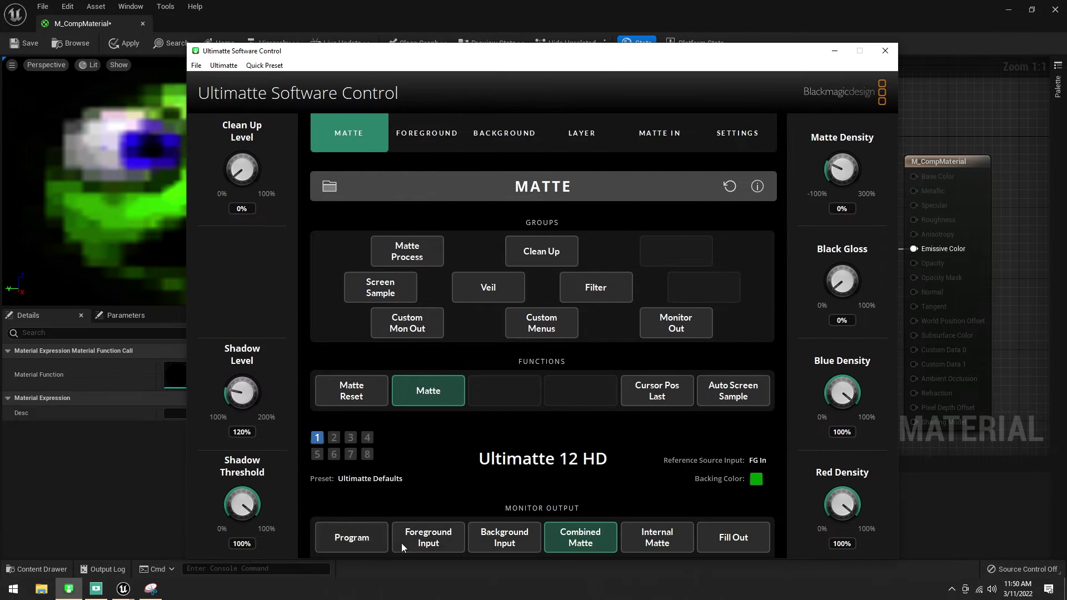
click(418, 542)
click(671, 538)
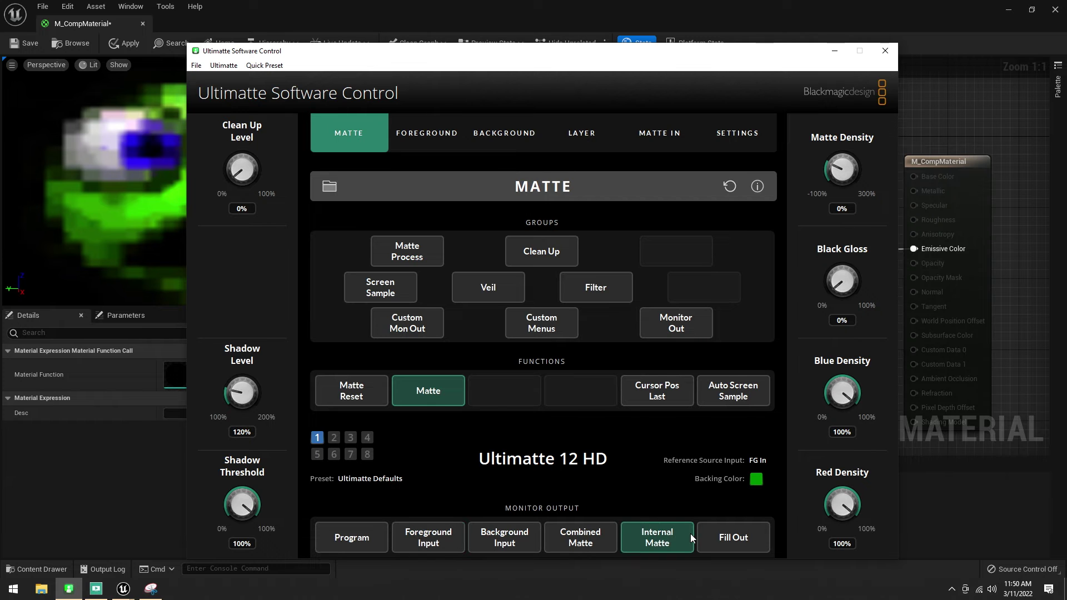
click(720, 538)
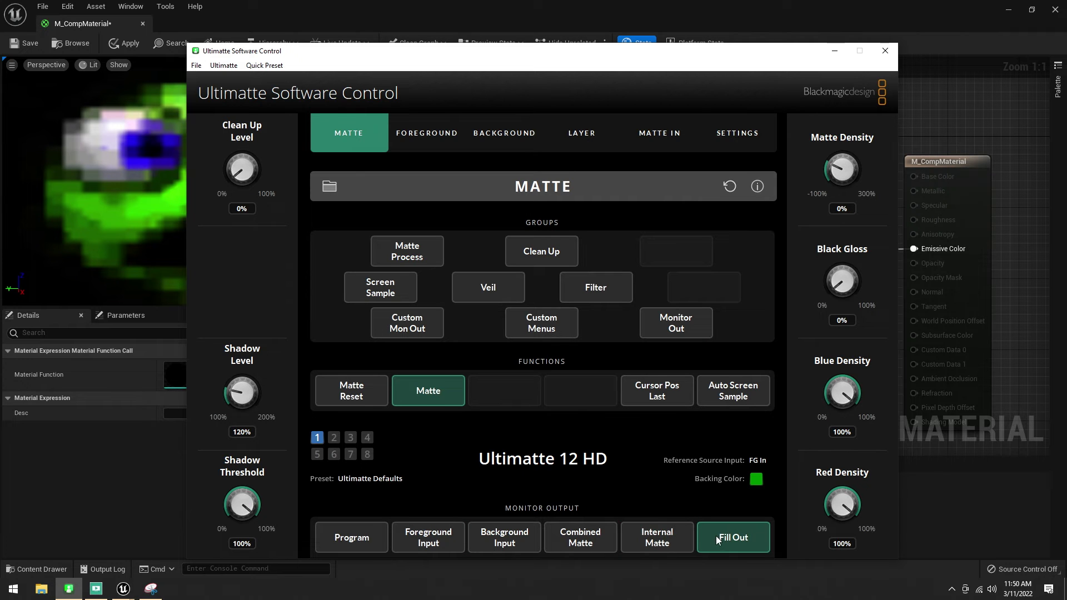
click(828, 53)
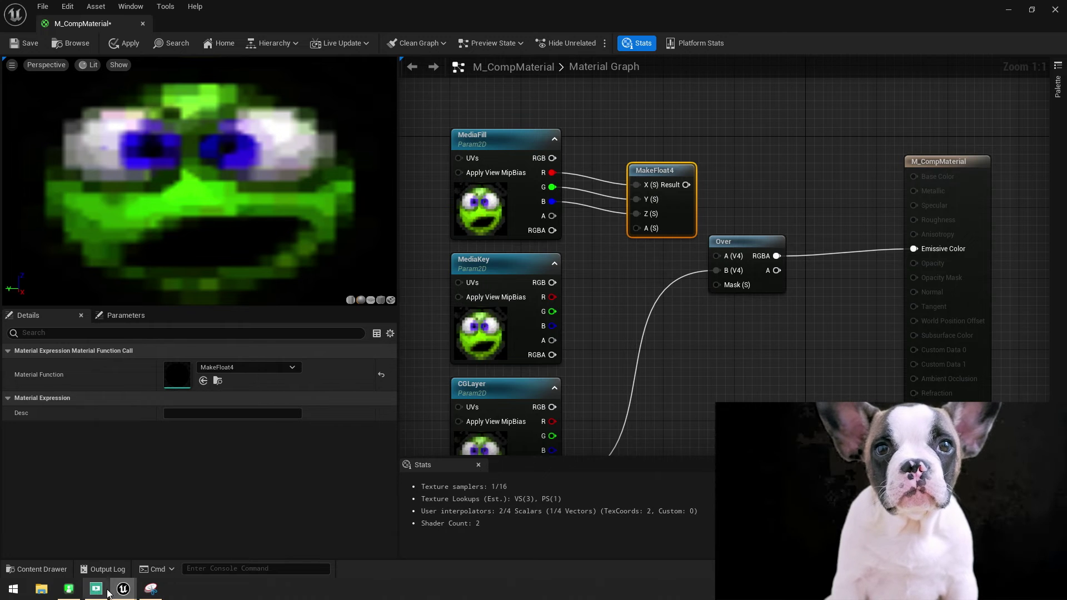
Step: Set Ultimatte's monitor output to Combined Matte to examine the key signal and return to the material graph
click(69, 589)
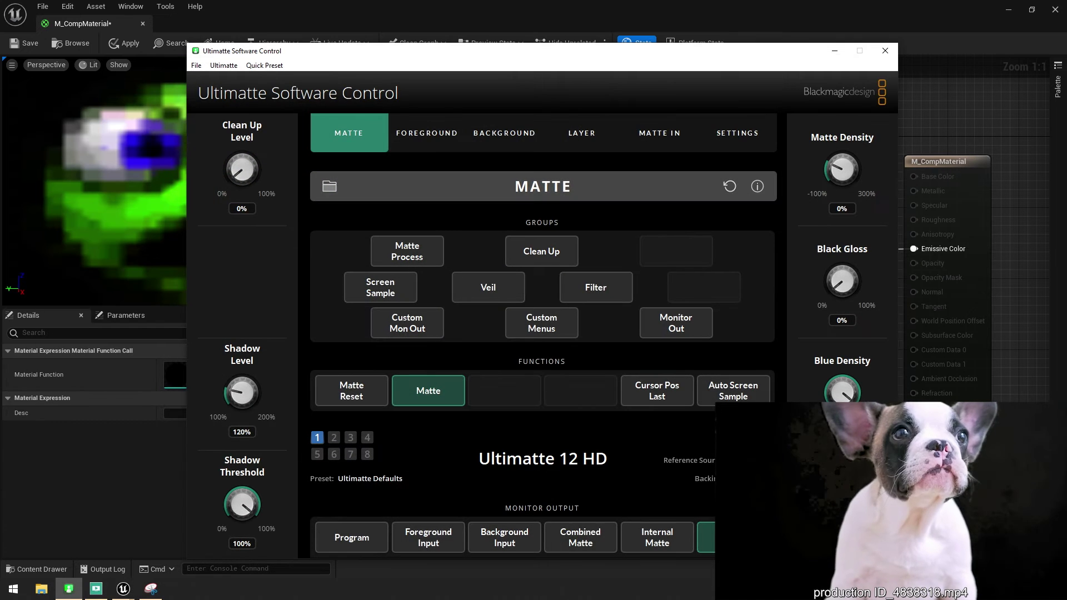
click(590, 533)
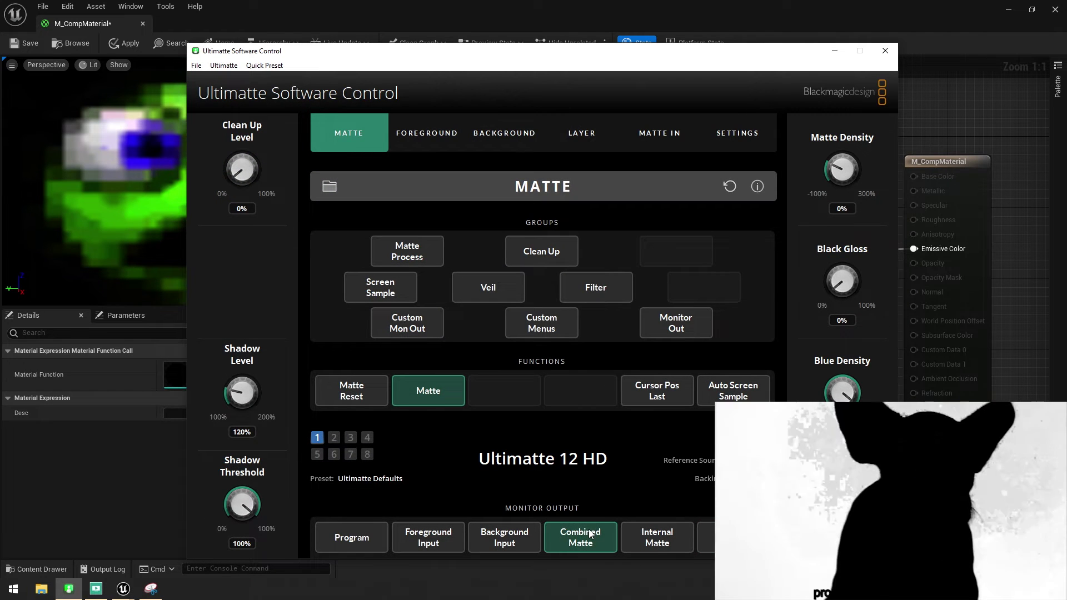
click(834, 51)
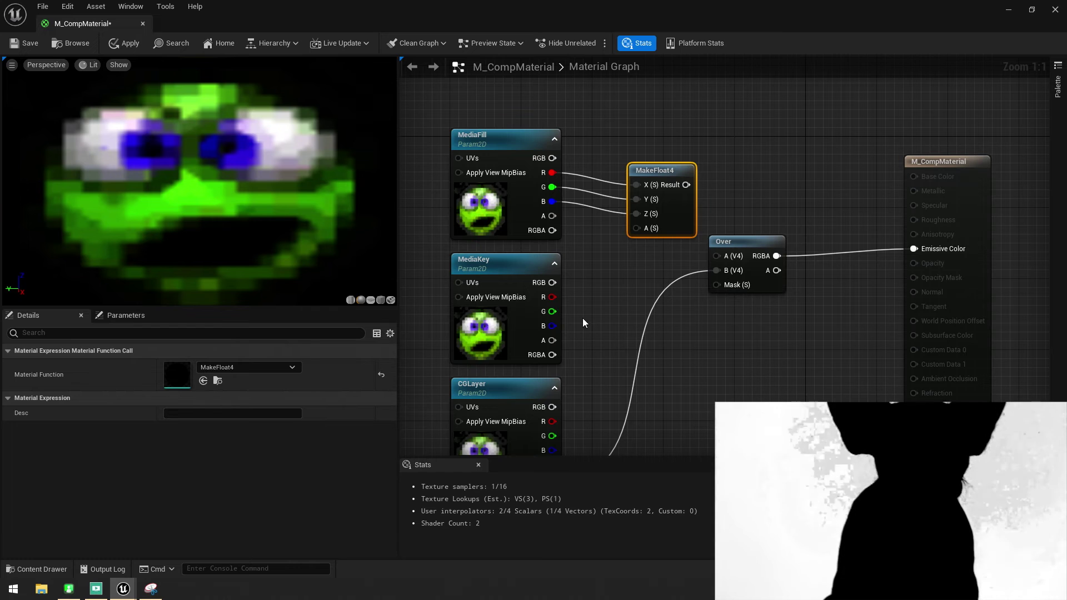
Step: Connect MediaKey's R output to MakeFloat4's A input and MakeFloat4's Result to Over's A input, and save the material
drag(552, 296, 638, 225)
drag(687, 184, 718, 255)
drag(654, 177, 628, 205)
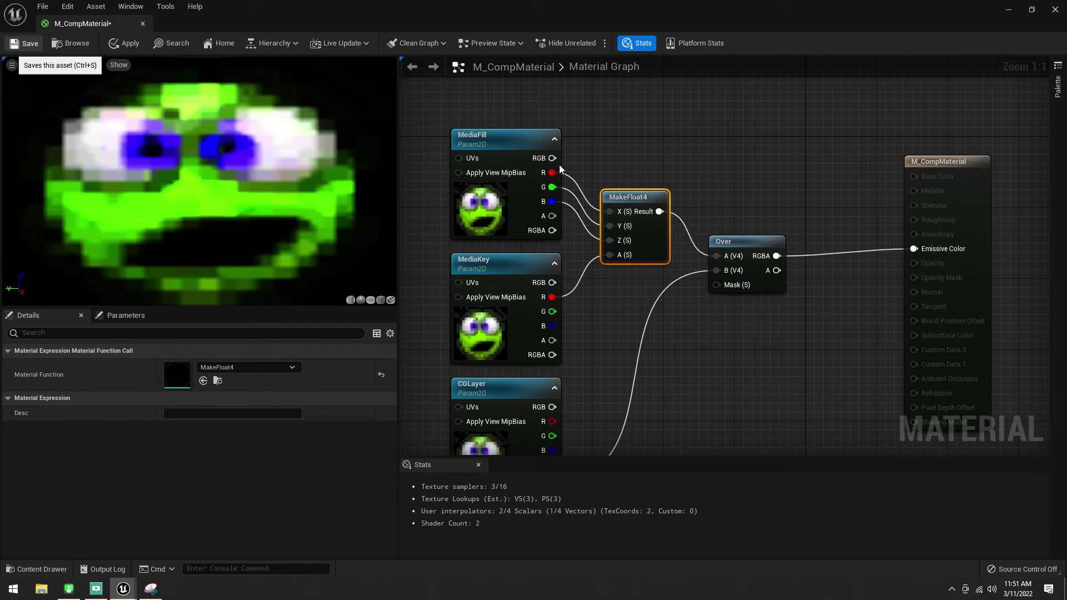
click(12, 49)
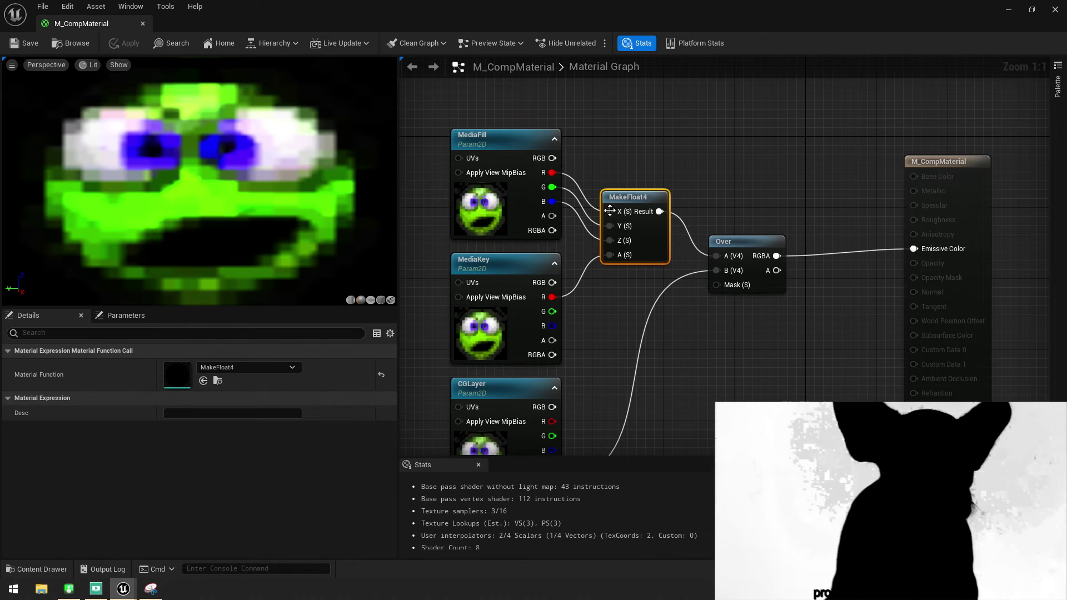
Step: Move the MediaKey node farther away from MakeFloat4 to open a gap between them
right_drag(434, 193, 586, 211)
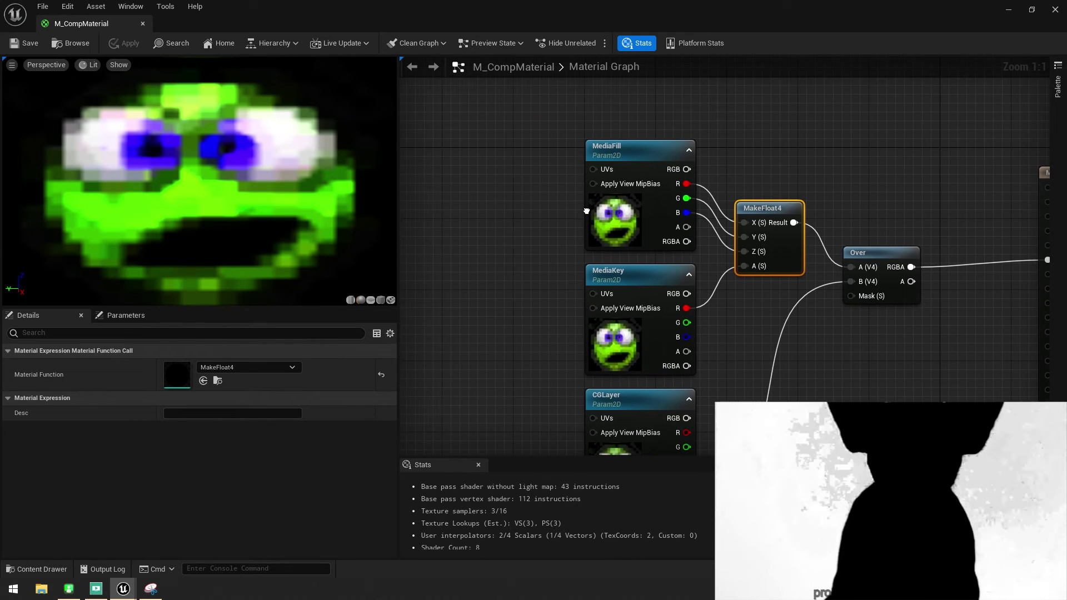
click(626, 281)
drag(627, 281, 493, 281)
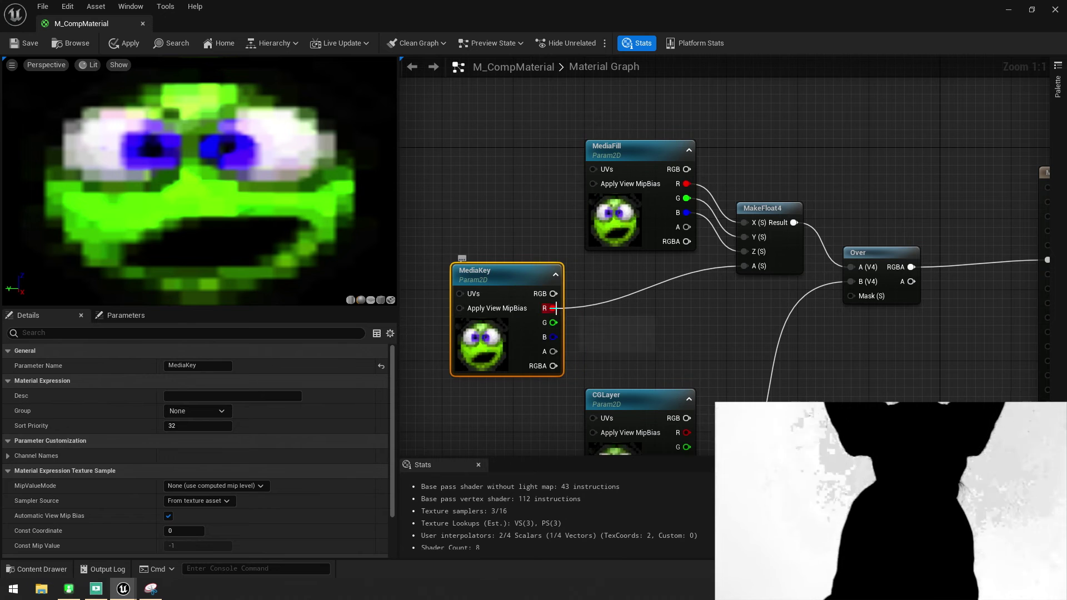
Step: Examine Ultimatte's output settings, comparing the Internal Matte and Combined Matte monitor outputs and switching Matte Out Invert off
click(69, 589)
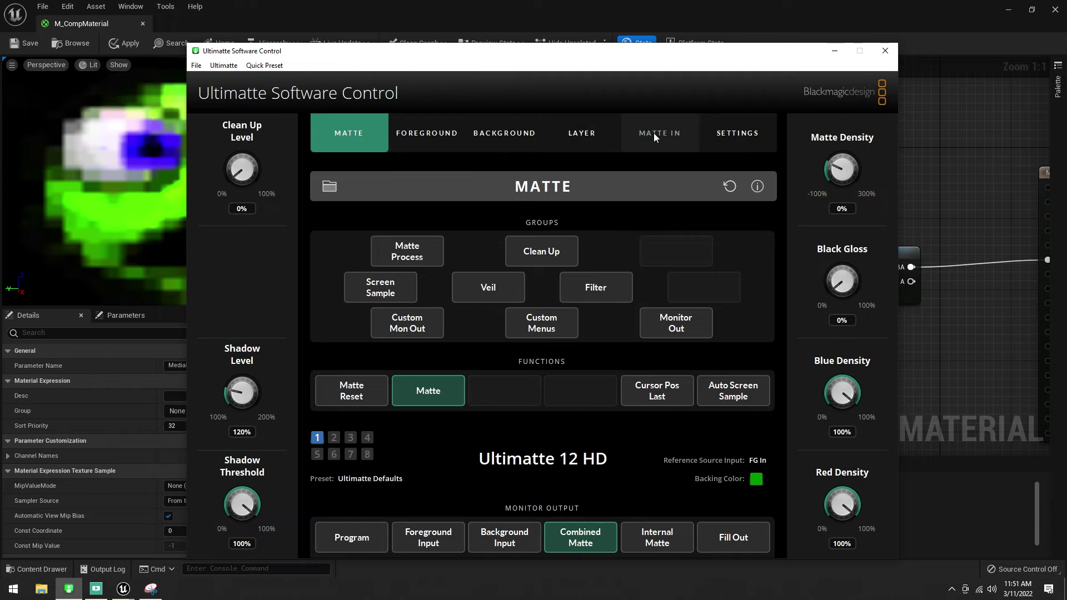
click(733, 136)
click(496, 283)
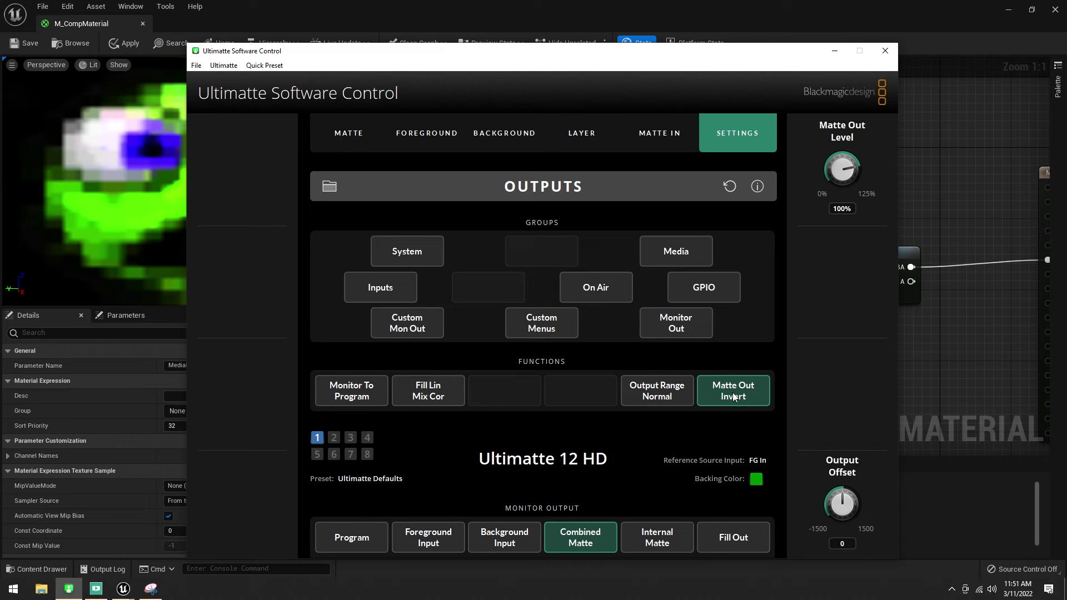
click(670, 536)
click(593, 533)
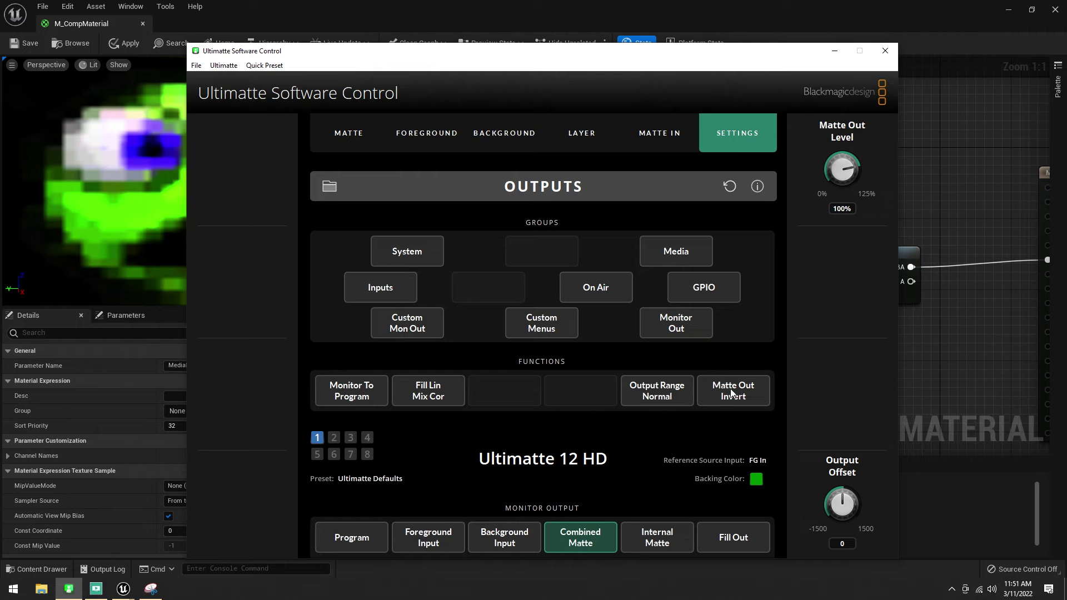
click(840, 55)
Step: Insert a OneMinus node between MediaKey's R output and MakeFloat4's A input, and save and close the material
drag(553, 308, 639, 309)
text(oo)
key(BackSpace)
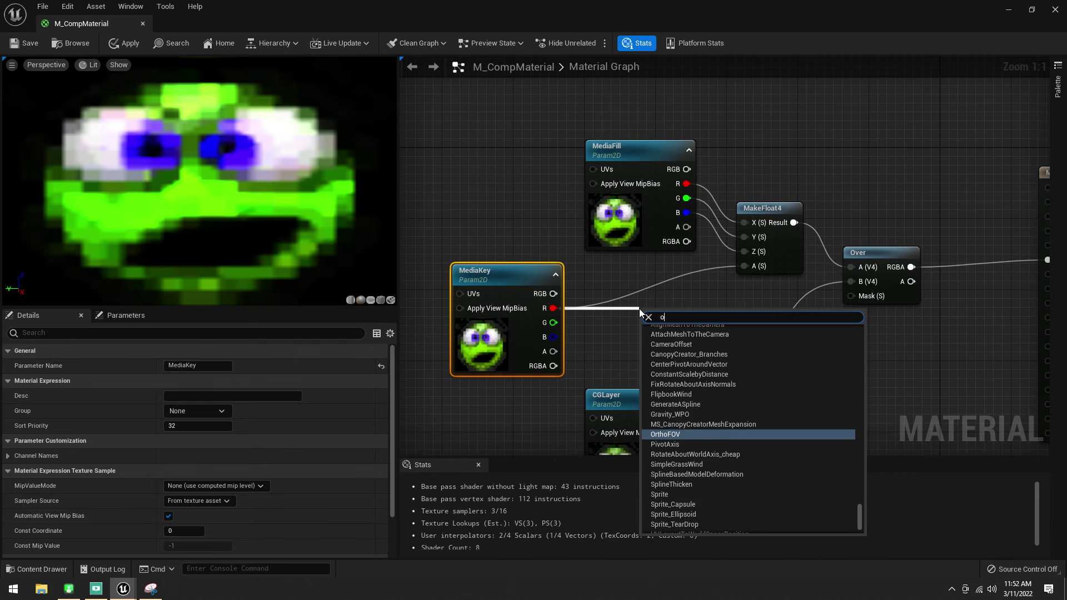
text(ne)
key(Return)
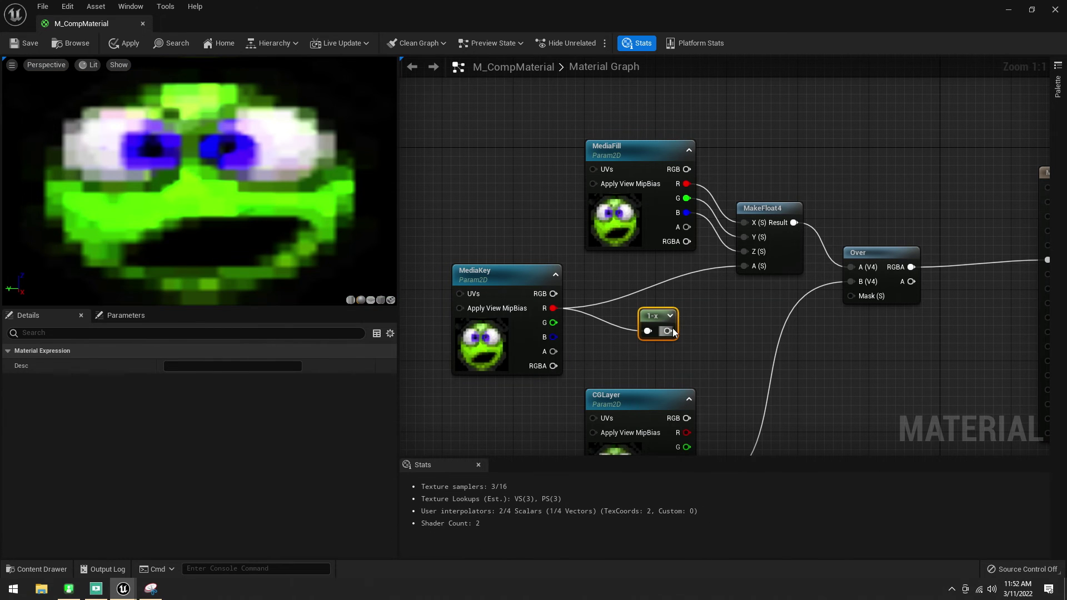
drag(733, 257, 744, 265)
drag(653, 316, 634, 297)
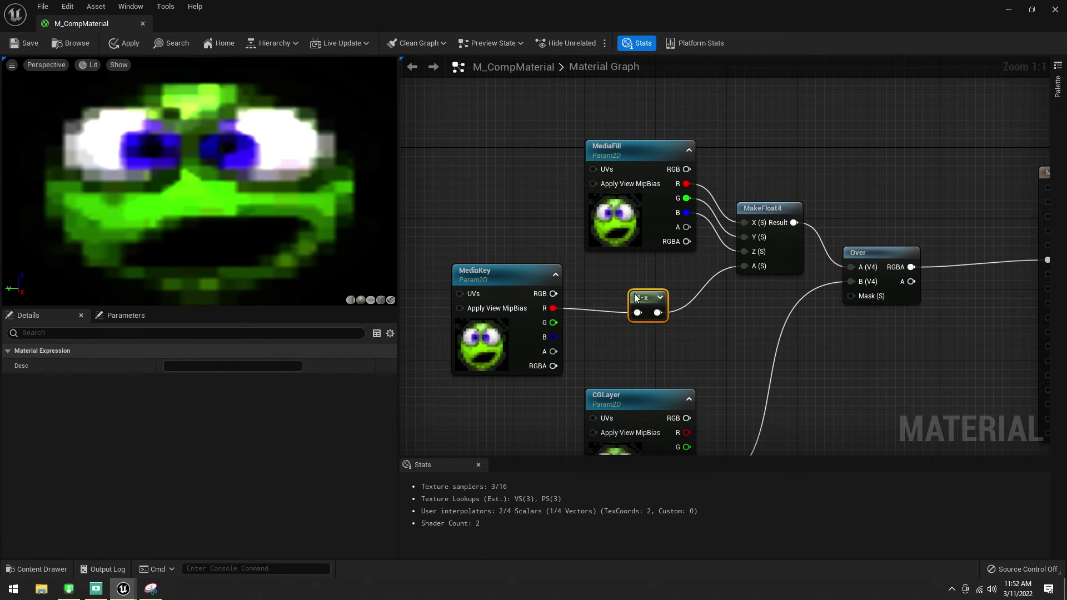
click(27, 46)
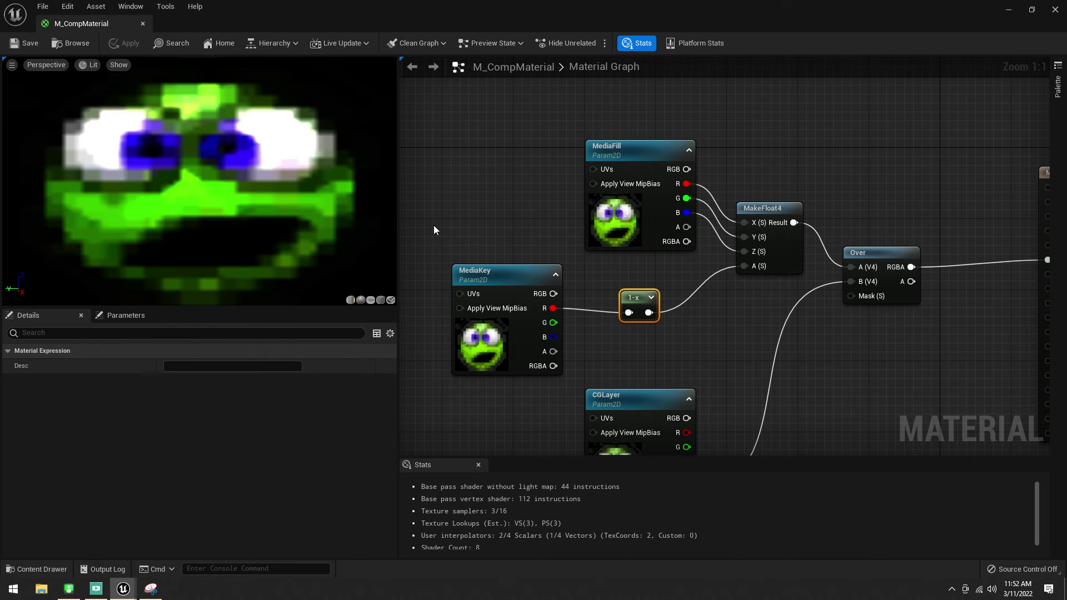
click(1055, 10)
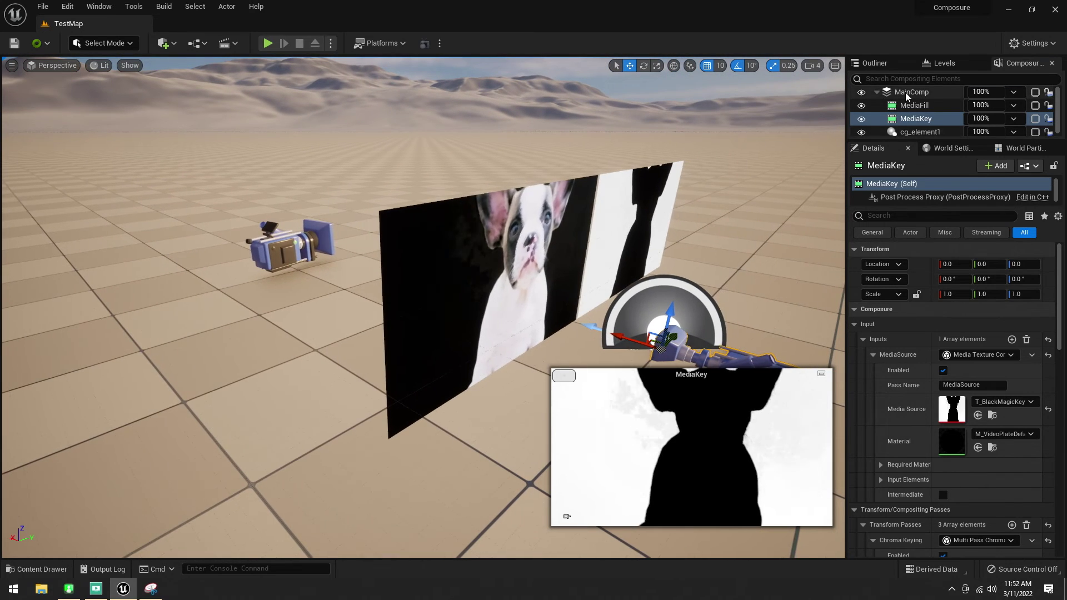
Step: Add a transform pass to the MainComp element and assign M_CompMaterial as its material
click(911, 92)
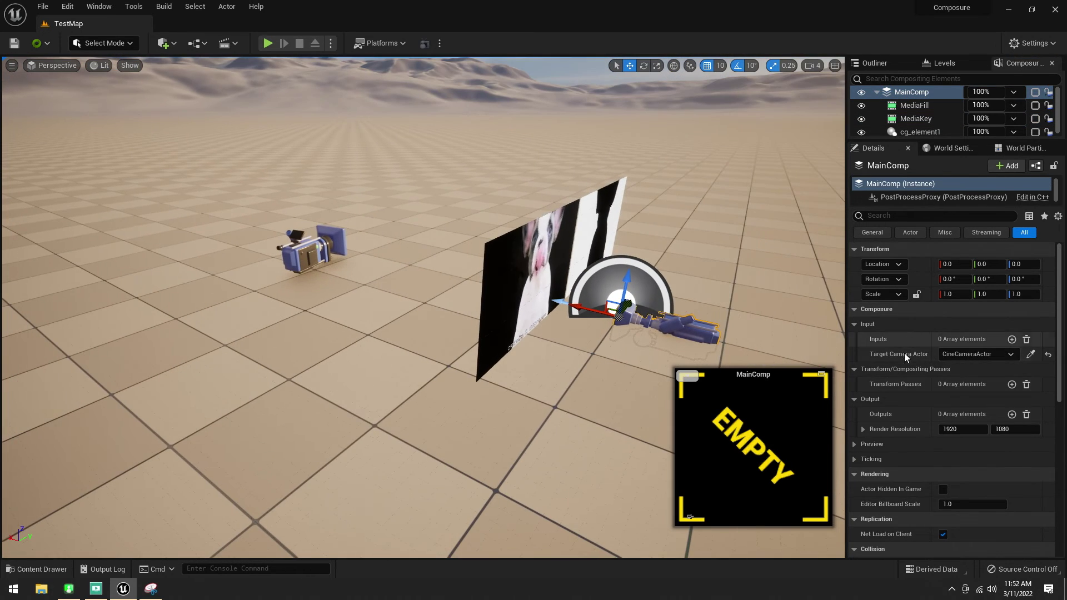
click(1011, 385)
click(873, 399)
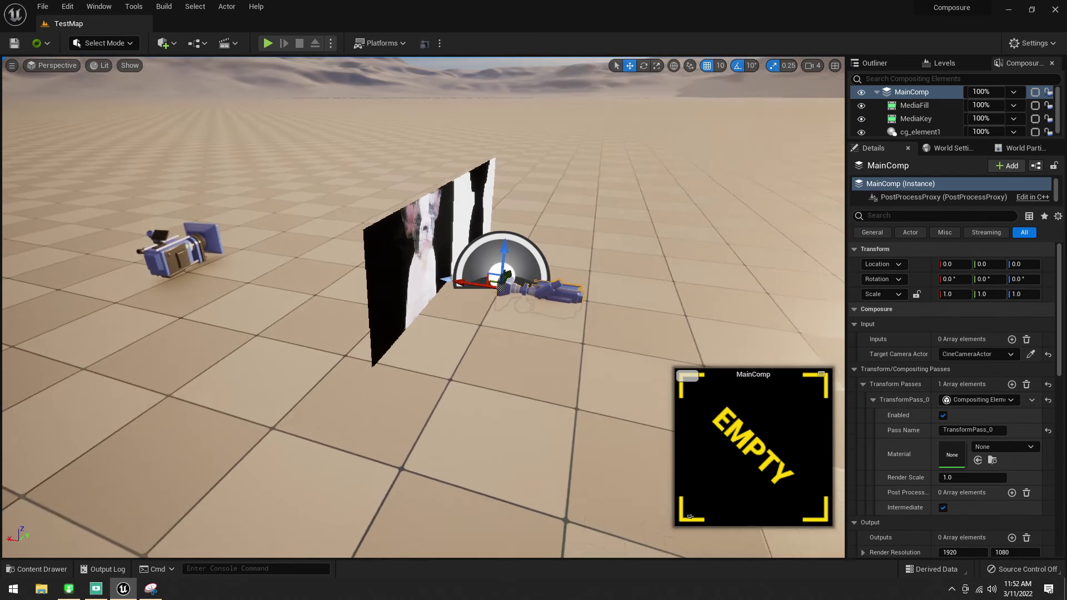
key(ctrl+space)
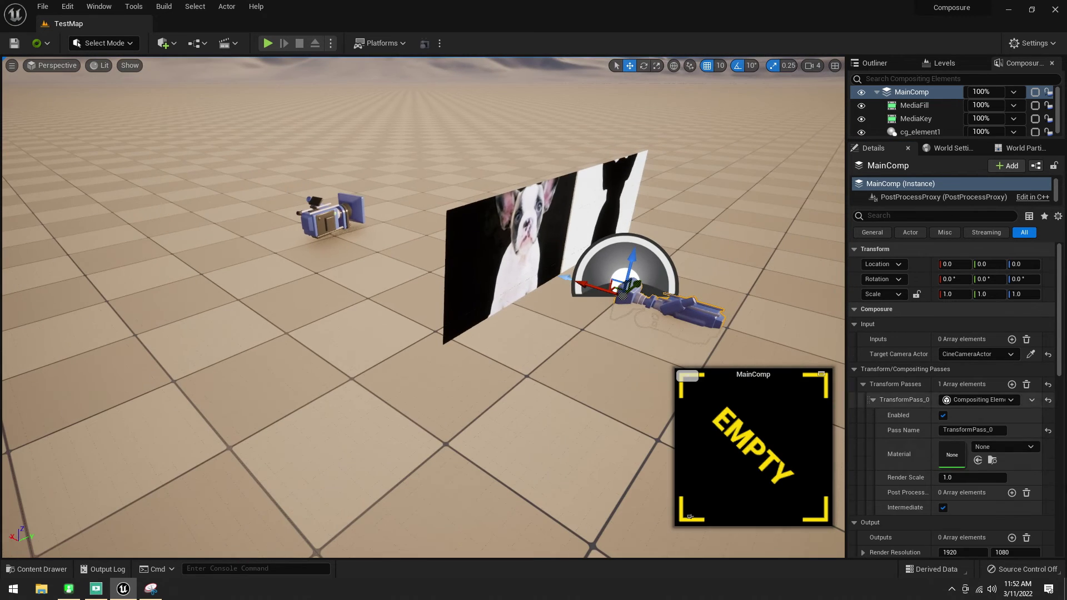
click(977, 461)
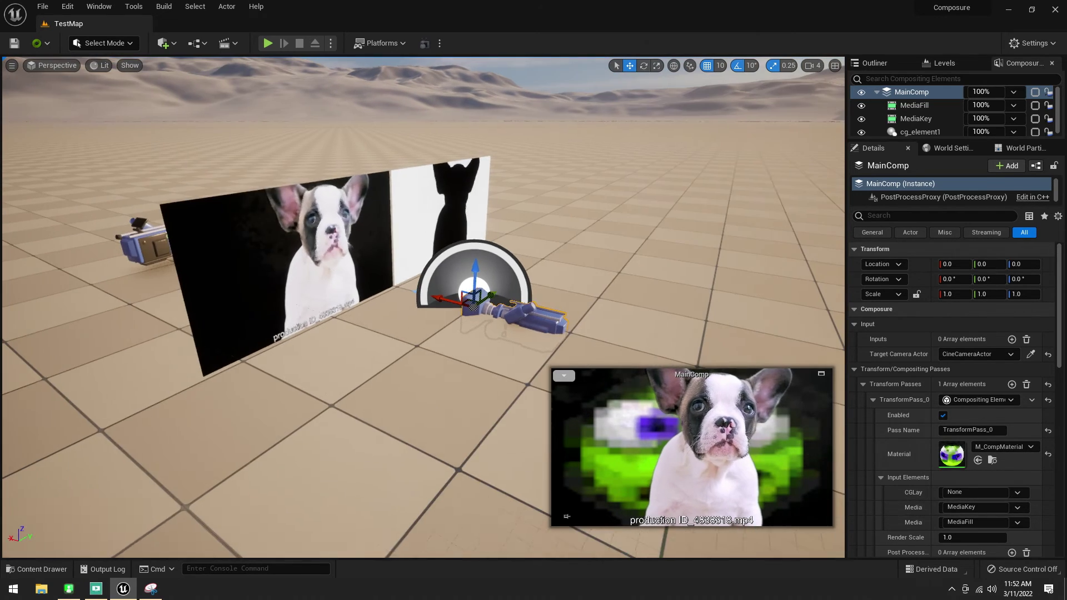
Step: Reopen M_CompMaterial to check how the CGLayer parameter is wired, and return to the level editor
key(ctrl+space)
double_click(395, 425)
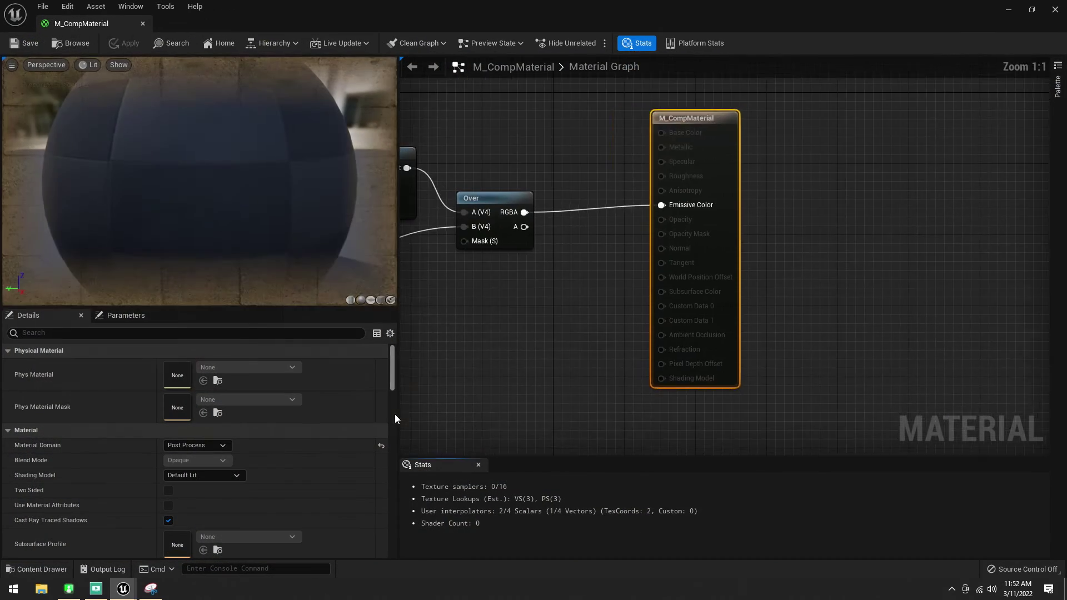
click(1009, 9)
Step: Assign cg_element1 to the CGLayer input of MainComp's transform pass and examine the composite in the level
click(1021, 492)
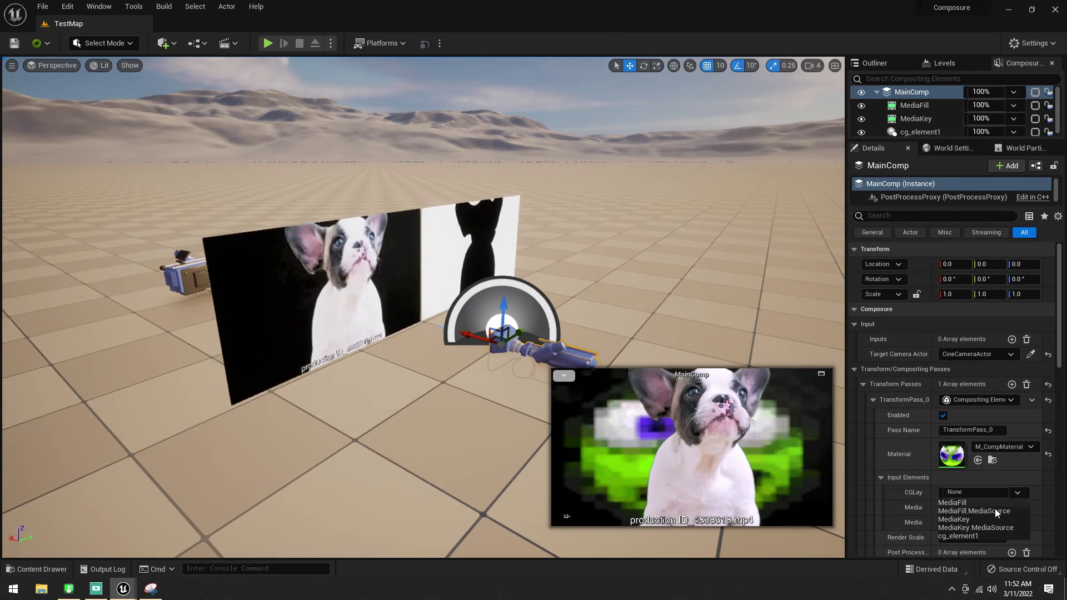
click(959, 536)
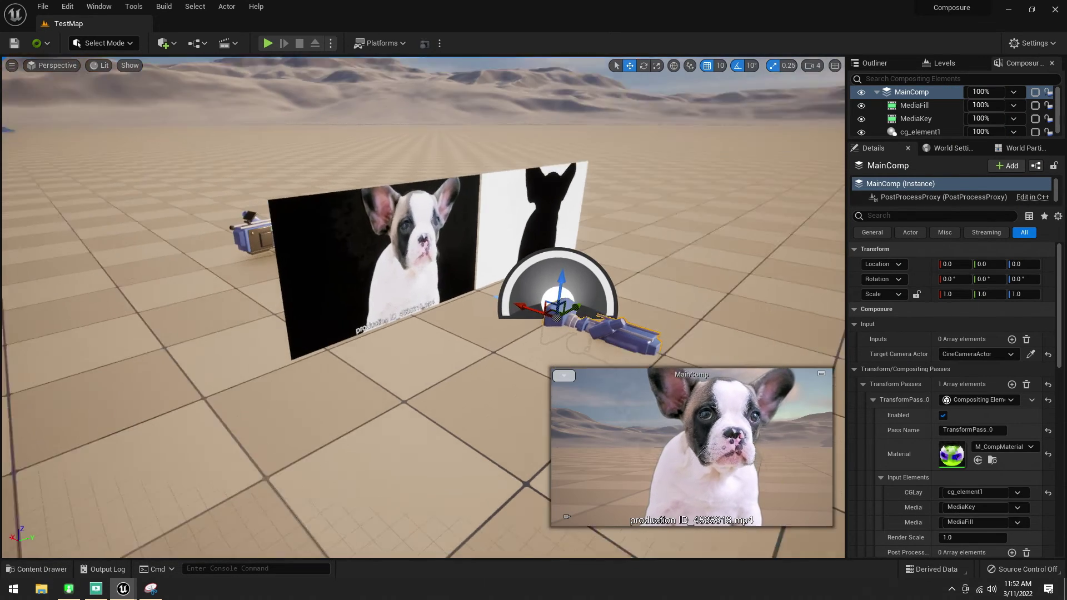
right_drag(422, 306, 389, 284)
scroll(959, 449, down, 3)
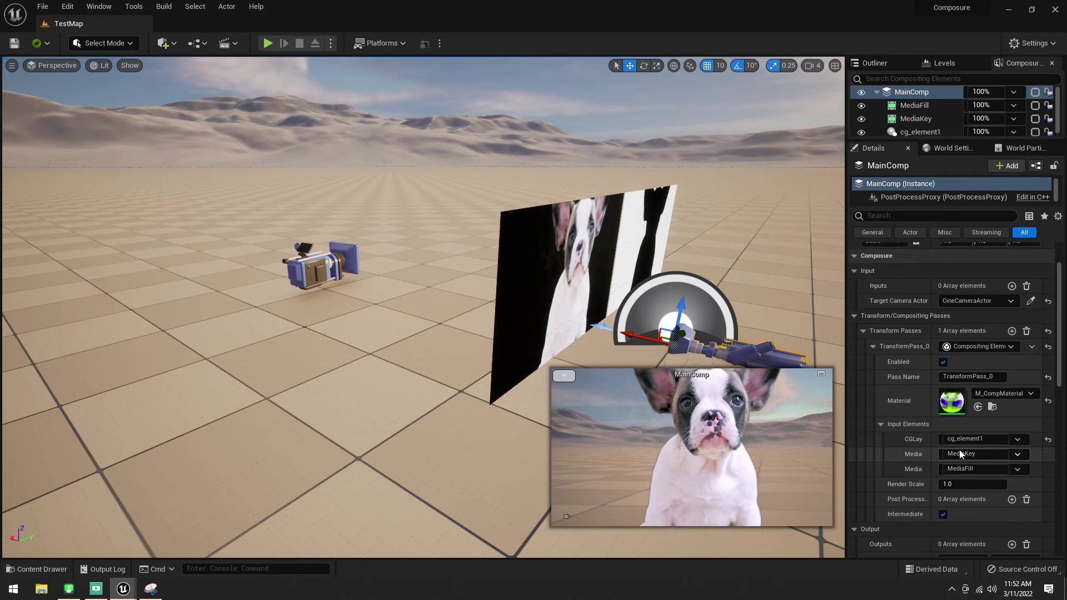
Step: Create a Blackmagic Media Output asset named BlackMagicMediaOut in the Content folder
key(ctrl+space)
right_click(616, 468)
mouse_move(674, 309)
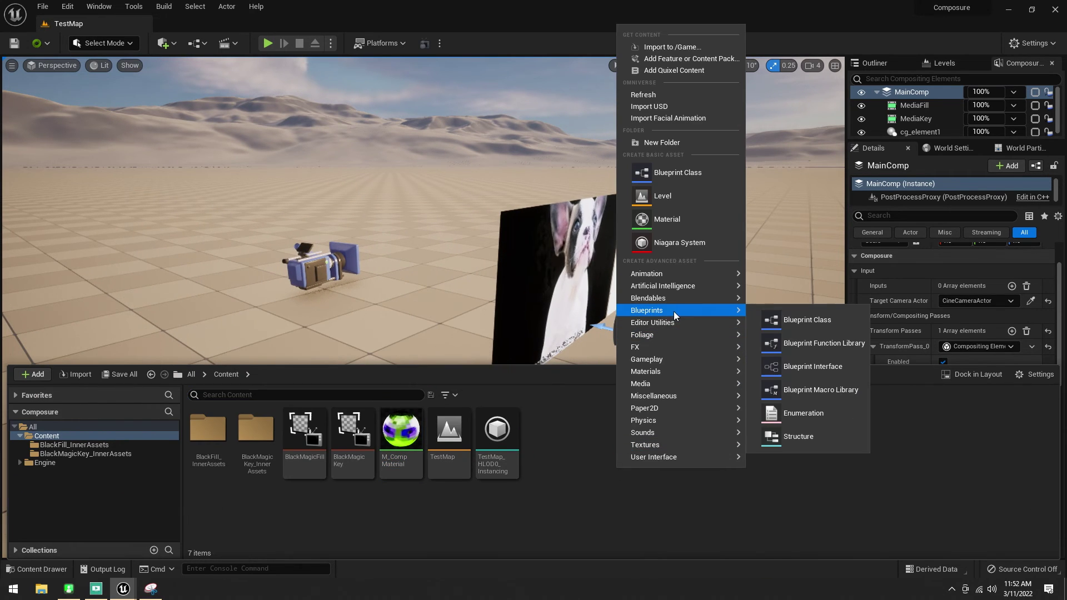
mouse_move(692, 383)
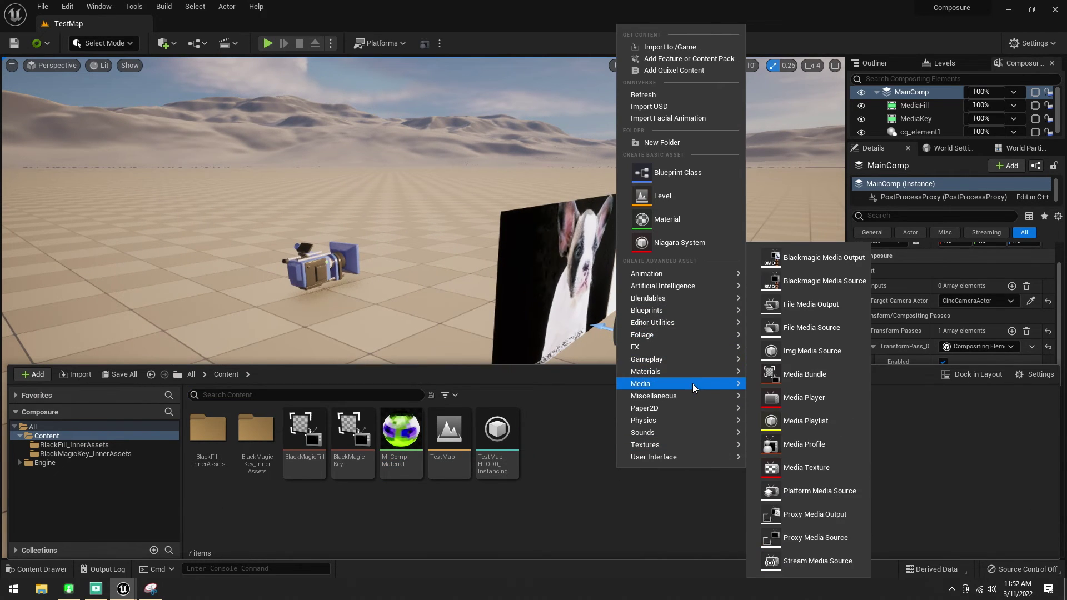
click(801, 260)
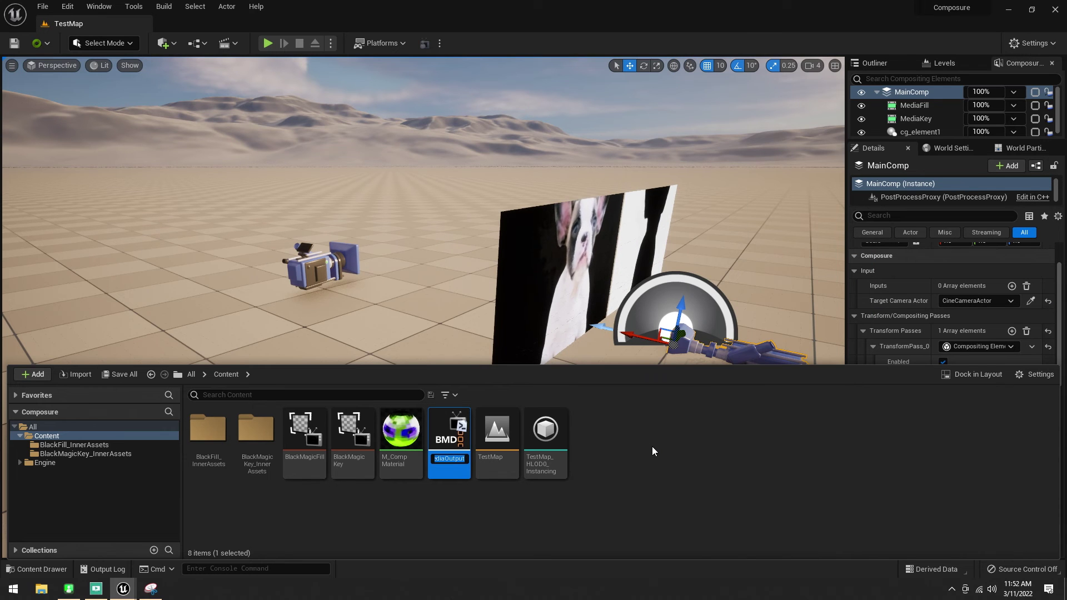
text(BlackMagicMediaO)
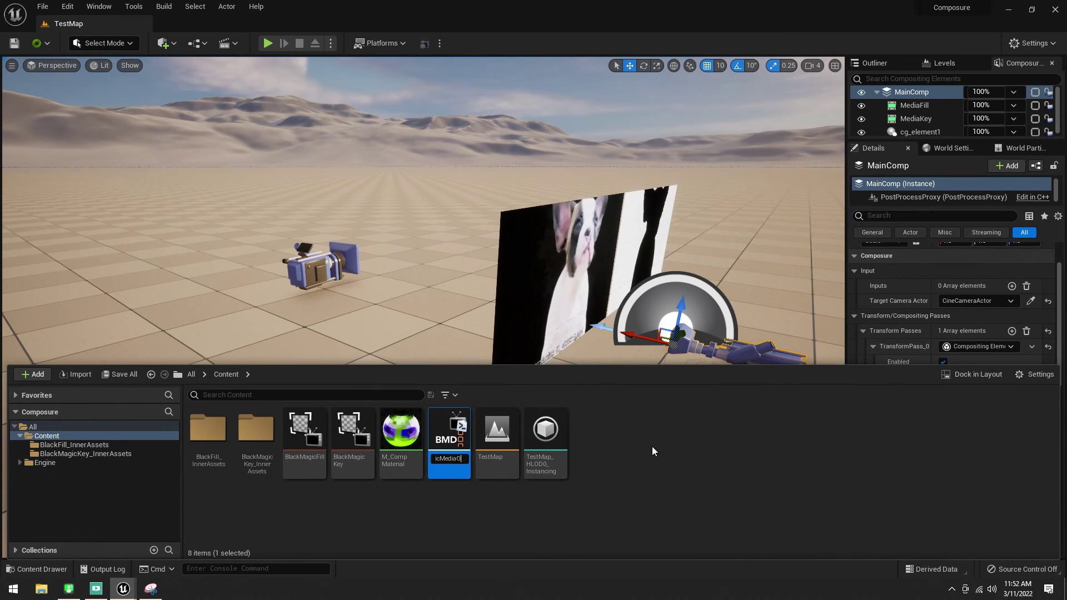
text(ut)
key(Return)
Step: Configure BlackMagicMediaOut to output fill through DeckLink 8K Pro (4) at 1080p25, checking the device number against the annotated port diagram
double_click(449, 430)
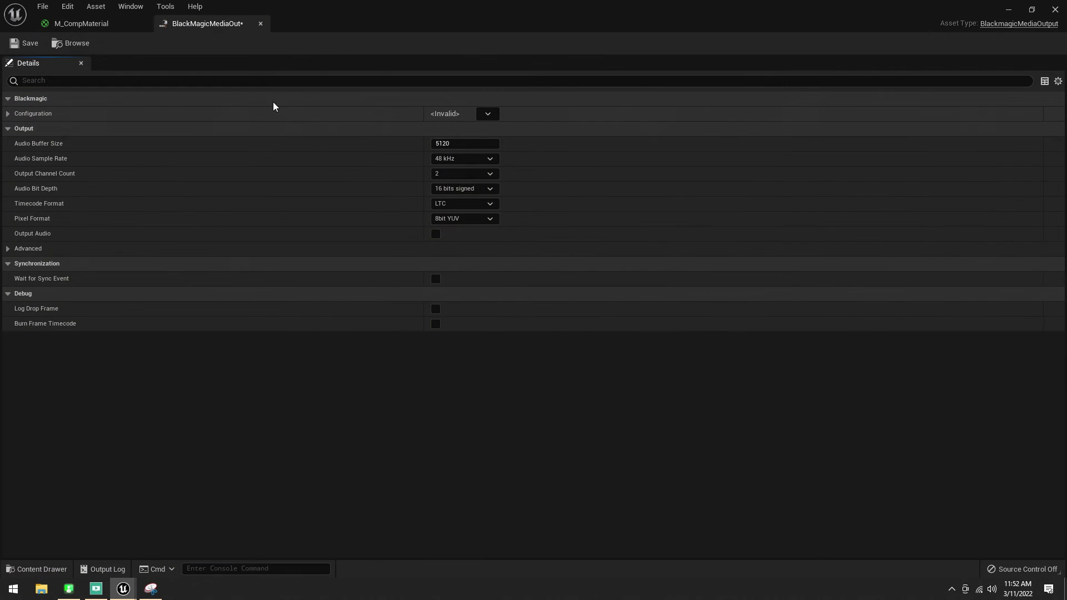
click(486, 113)
click(572, 174)
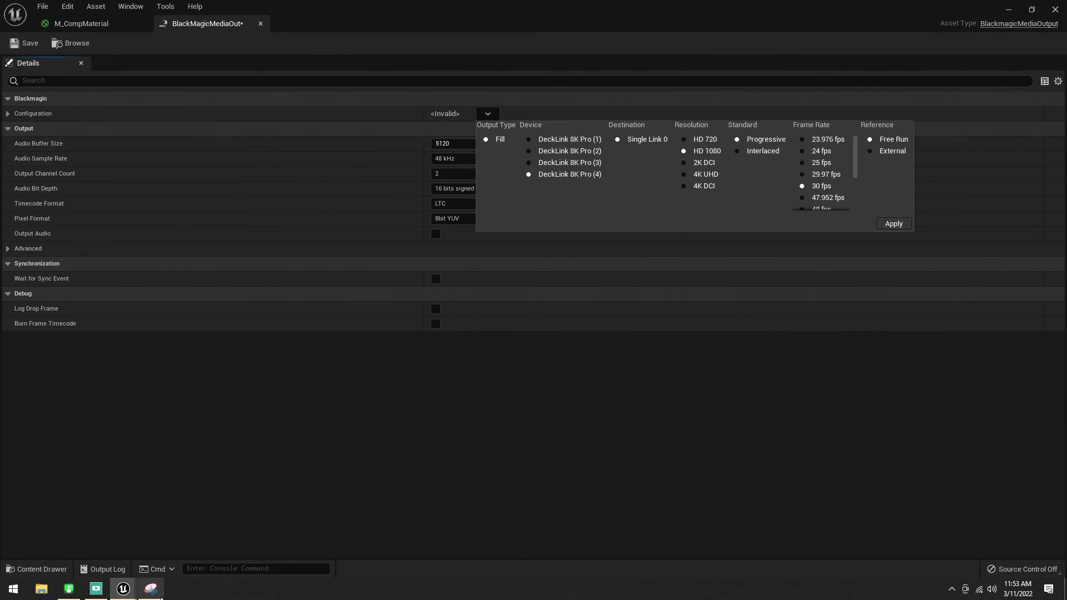
click(150, 588)
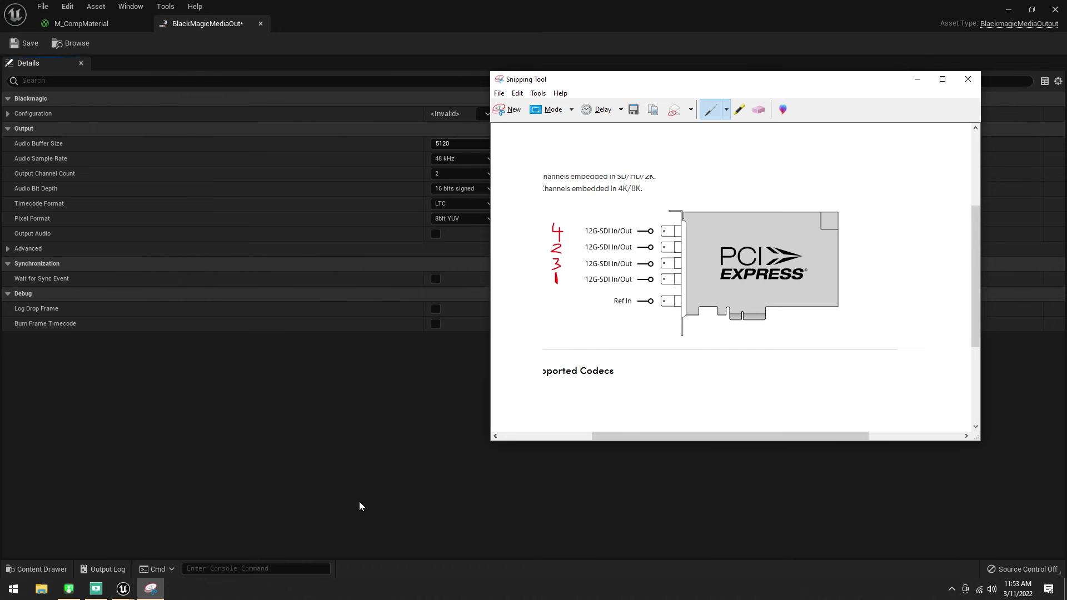
click(359, 502)
click(488, 114)
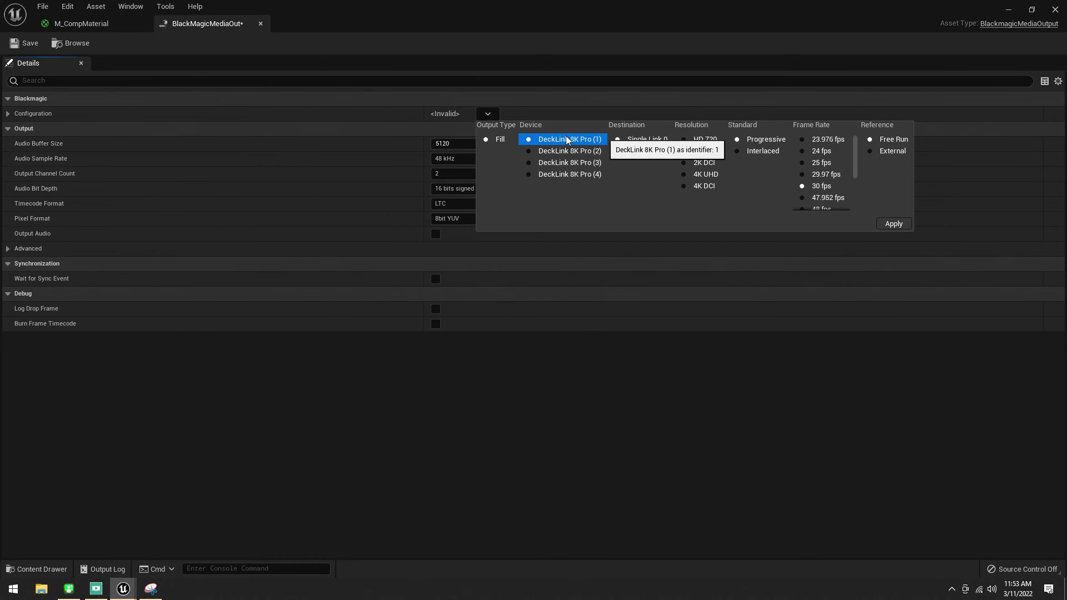
click(567, 174)
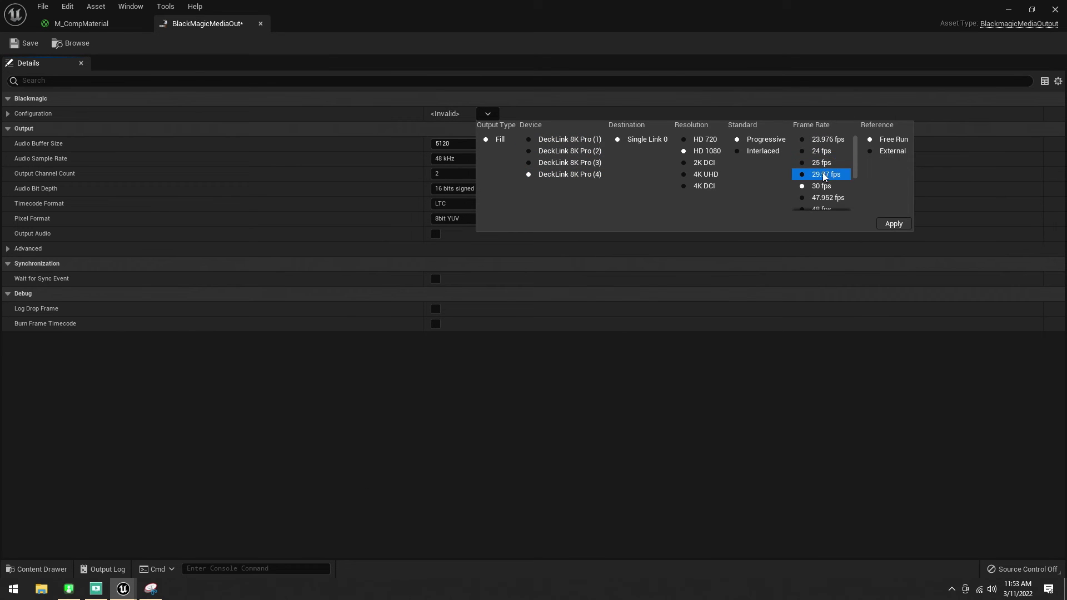
click(893, 224)
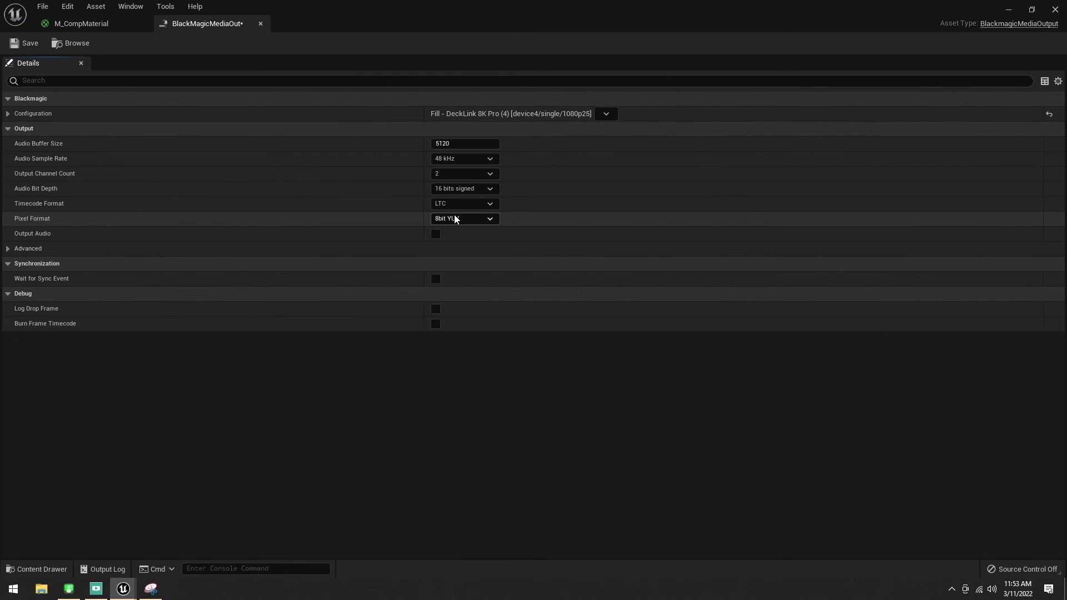
Step: Set the media output's pixel format to 10bit YUV, save the asset and return to the level editor
click(453, 219)
click(449, 240)
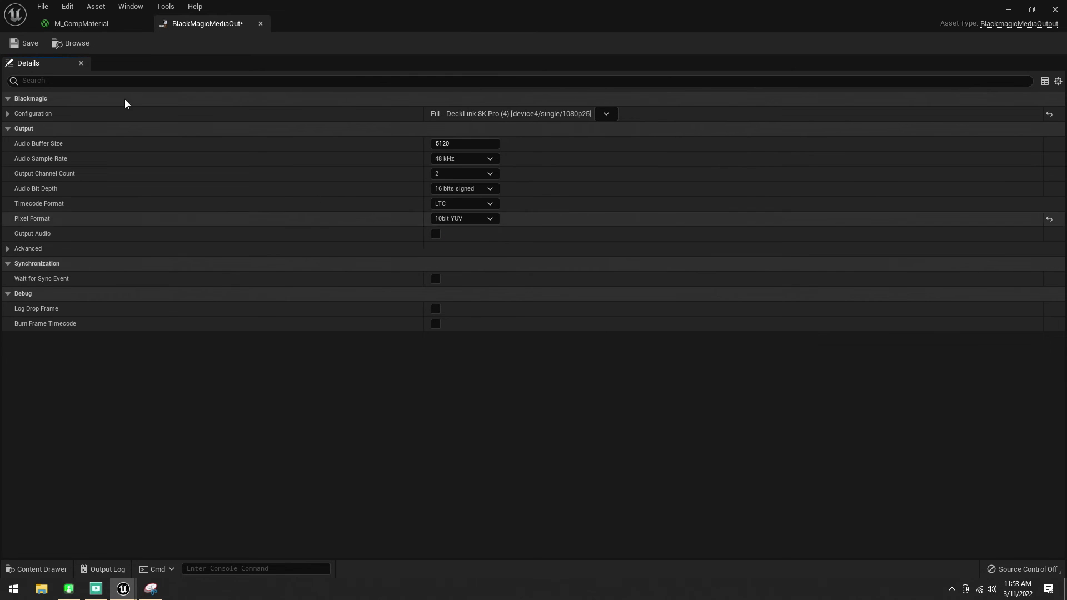
click(1008, 10)
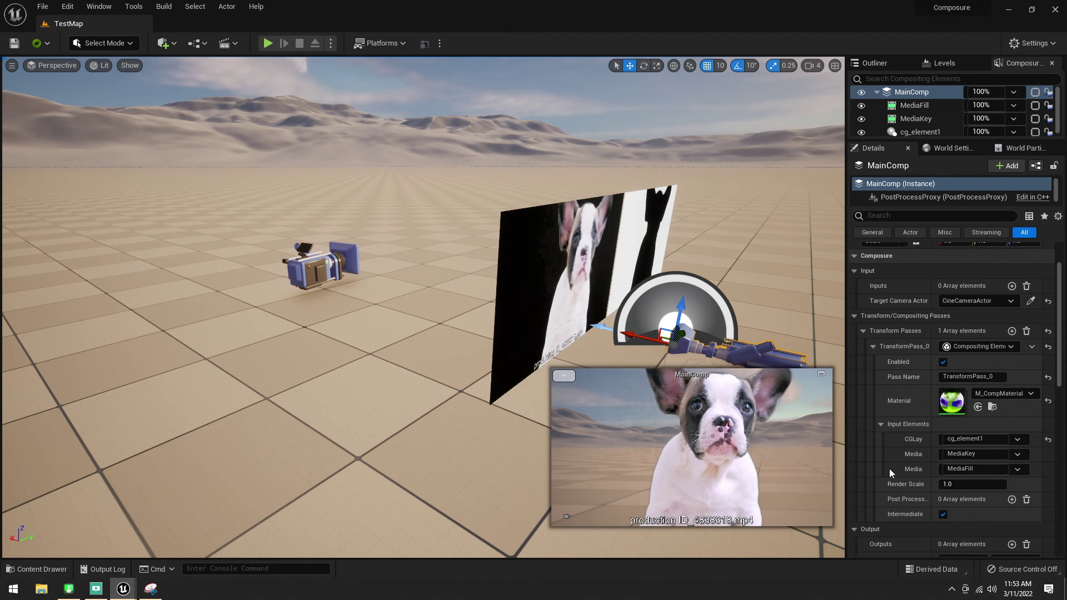
Step: Add an output pass to MainComp with BlackMagicMediaOut as its capture output, and preview the pass
scroll(906, 465, down, 3)
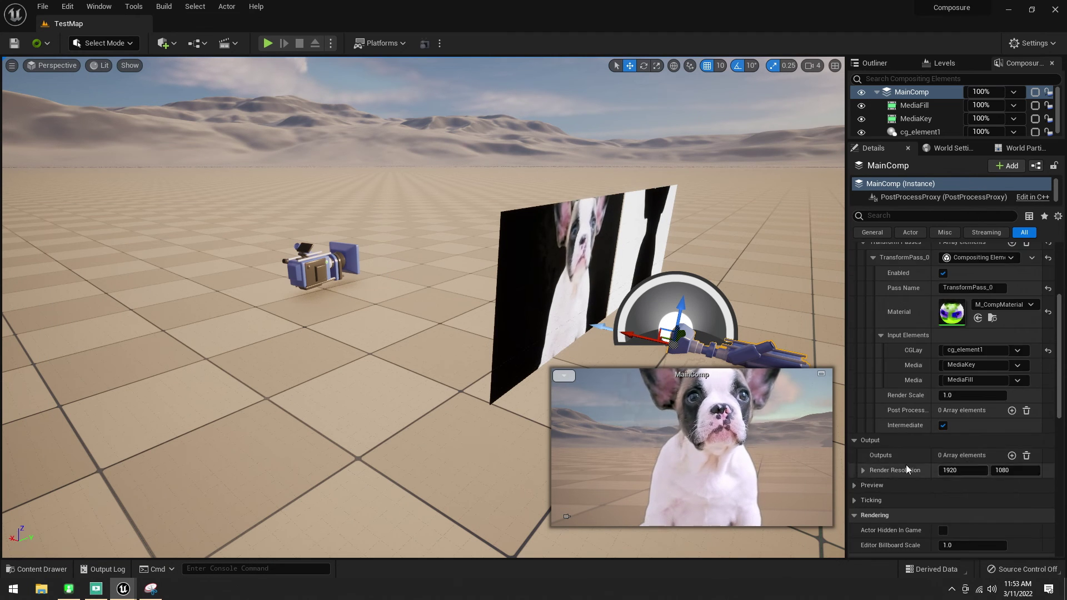
click(1011, 456)
click(873, 472)
scroll(876, 476, down, 2)
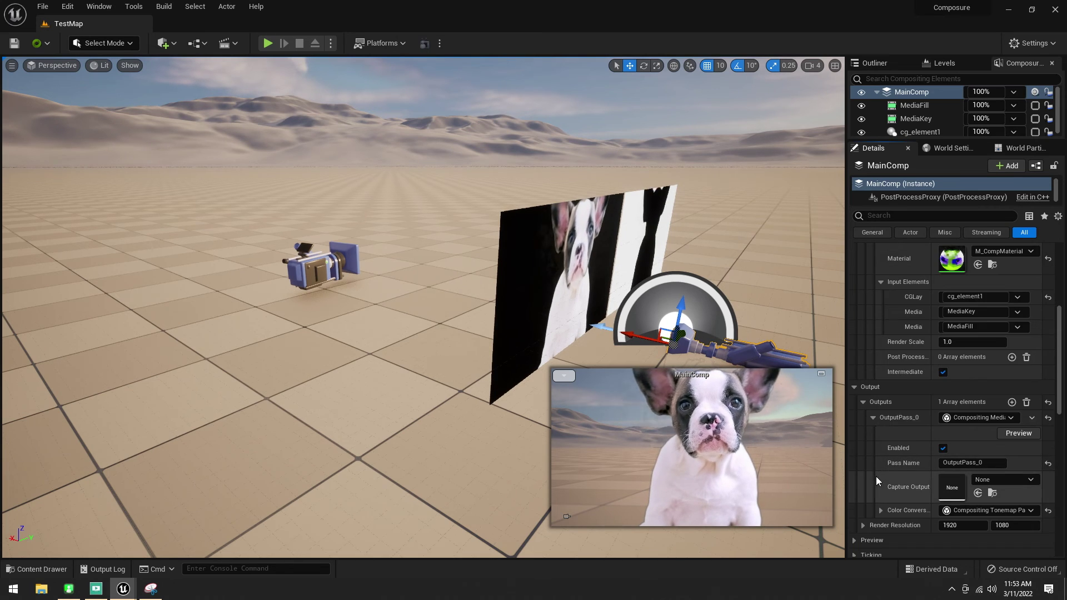
click(1006, 484)
click(945, 329)
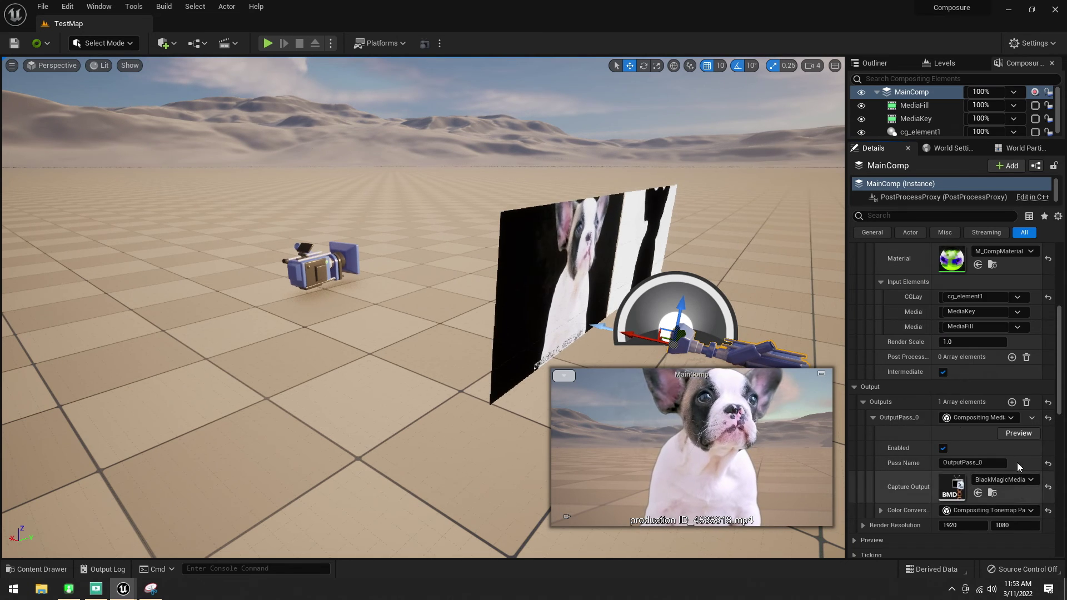
click(1013, 434)
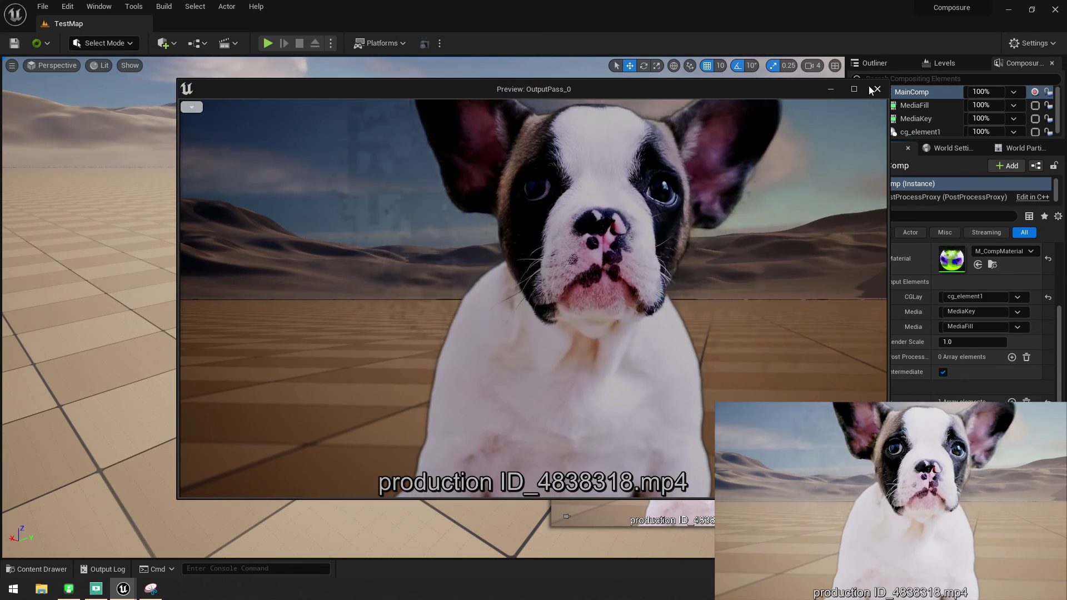
click(875, 90)
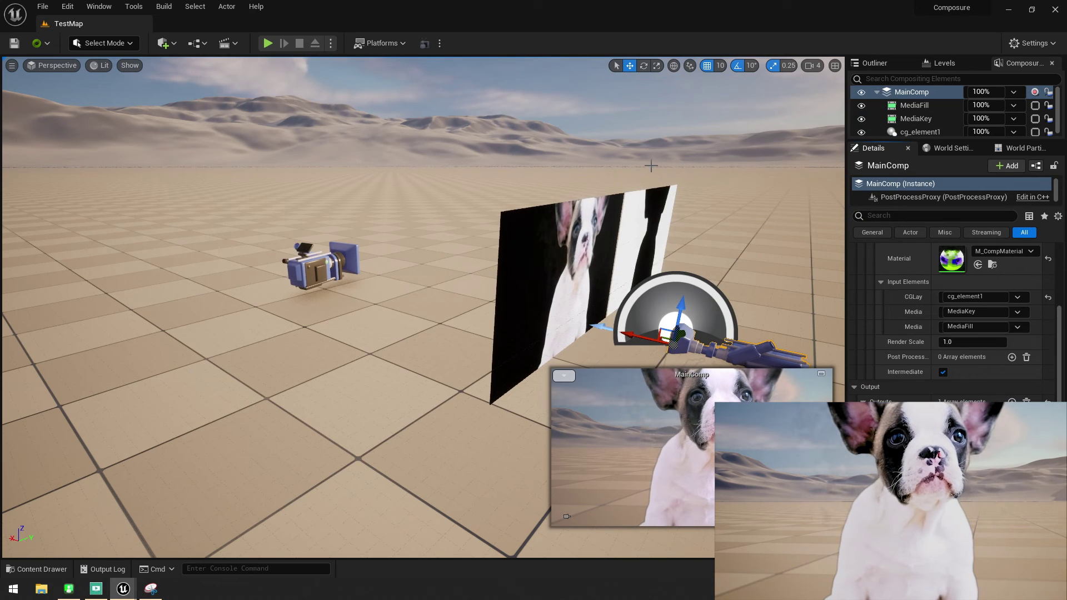
Step: Switch to Ultimatte Software Control, set the monitor output to Fill Out and return to Unreal Editor
click(96, 588)
click(68, 588)
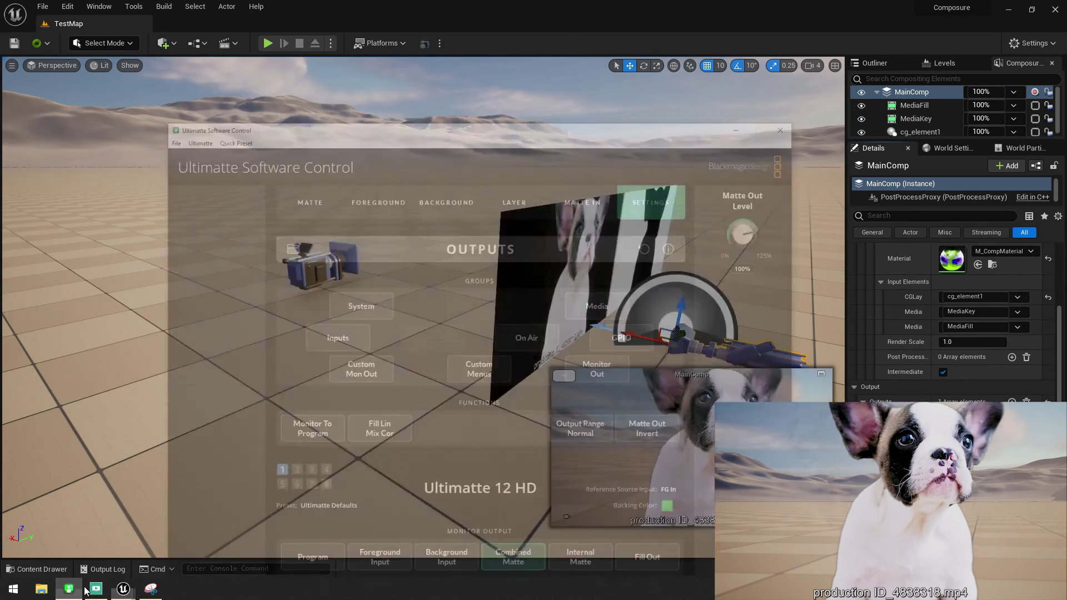
click(723, 537)
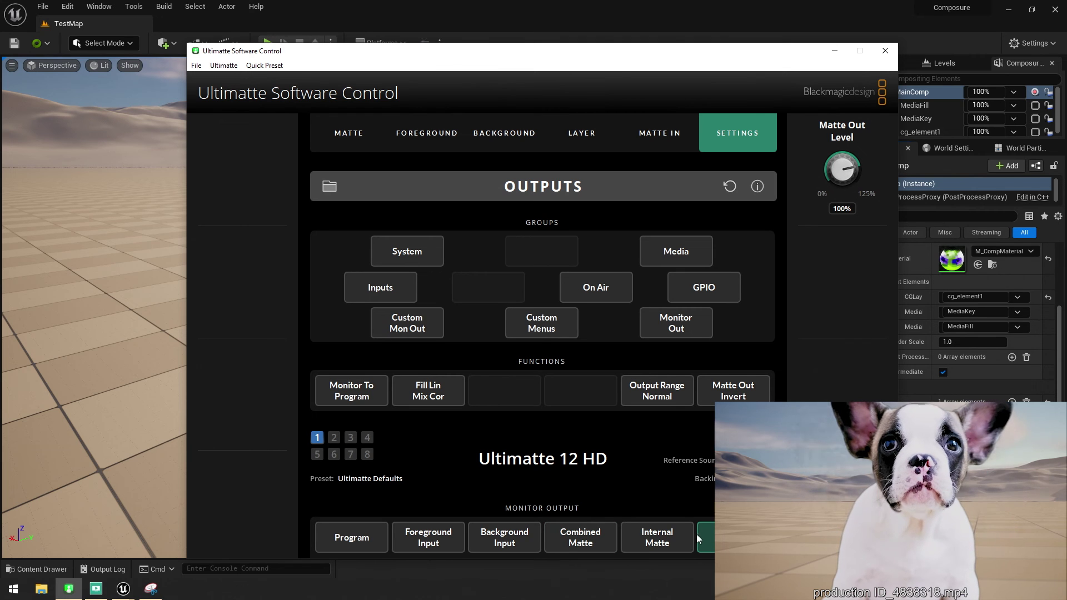
click(834, 50)
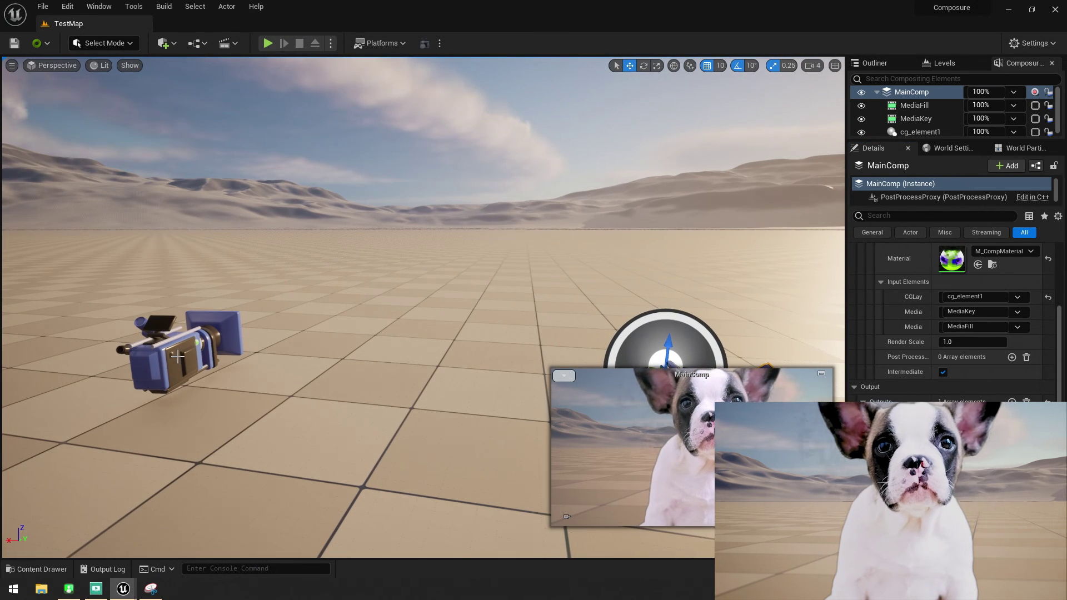
Step: Shift the CineCameraActor in the level and attach cg_element1 to it as a child actor
click(193, 356)
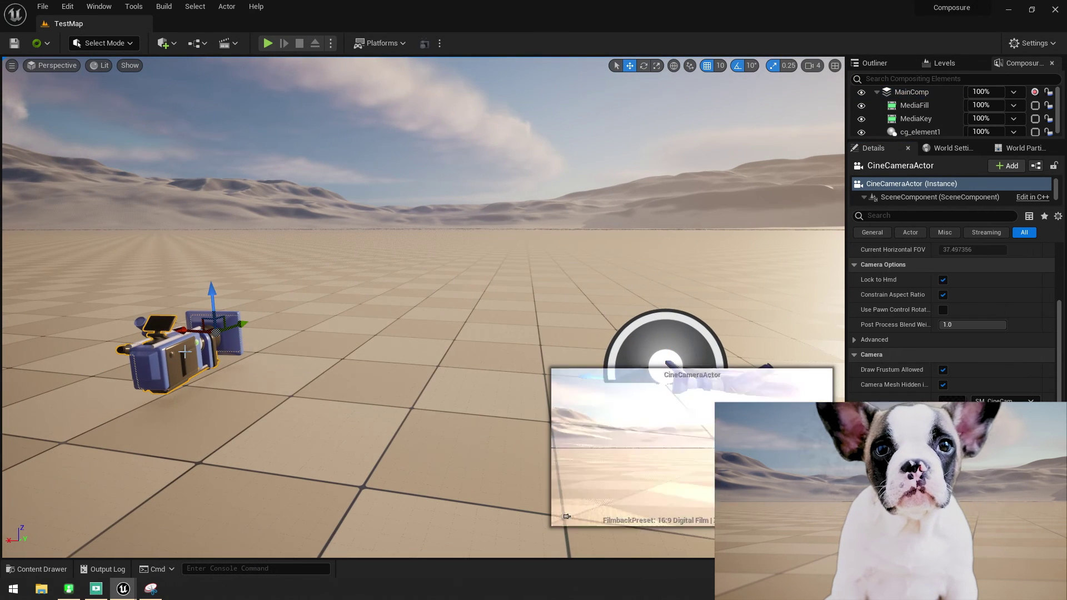
drag(205, 325, 239, 328)
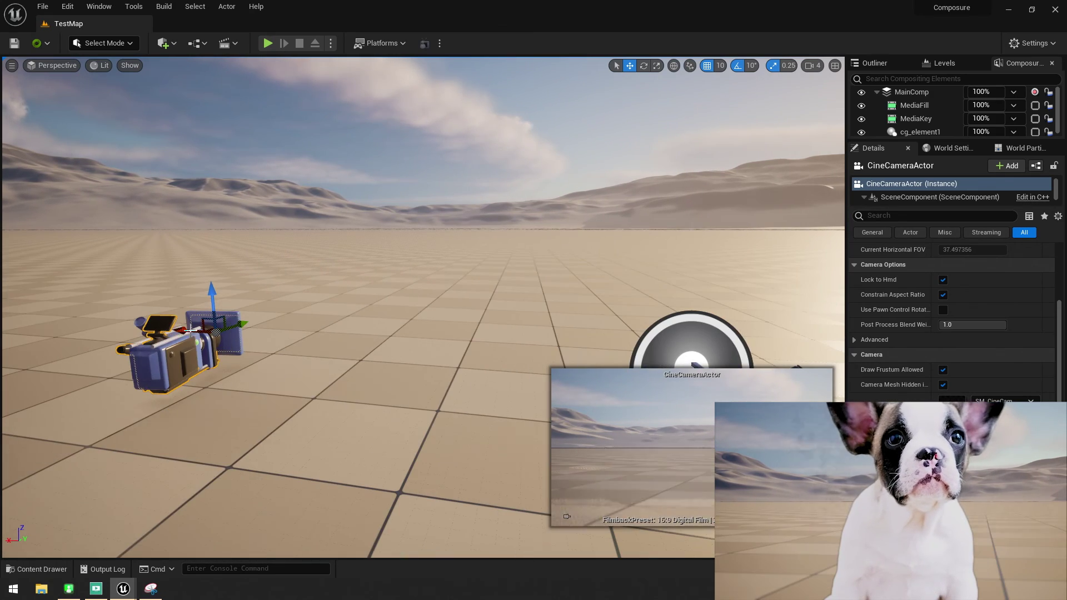
click(887, 65)
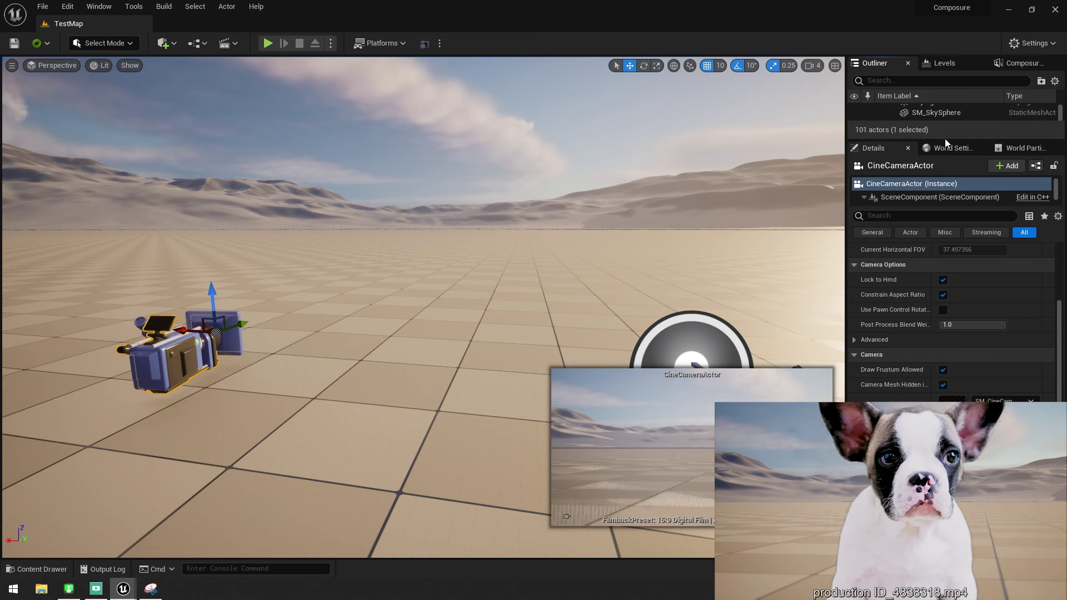
drag(944, 139, 952, 357)
drag(929, 157, 927, 174)
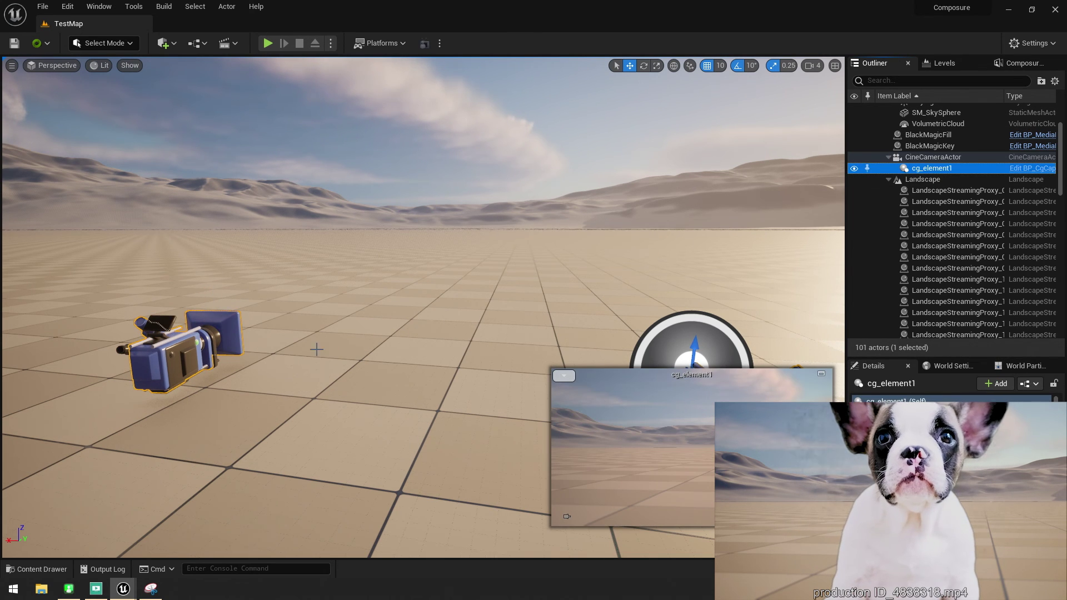
Step: Reposition the CineCameraActor across the floor with cg_element1 attached, checking the CG background in the composited output
click(165, 355)
shift+drag(183, 330, 105, 335)
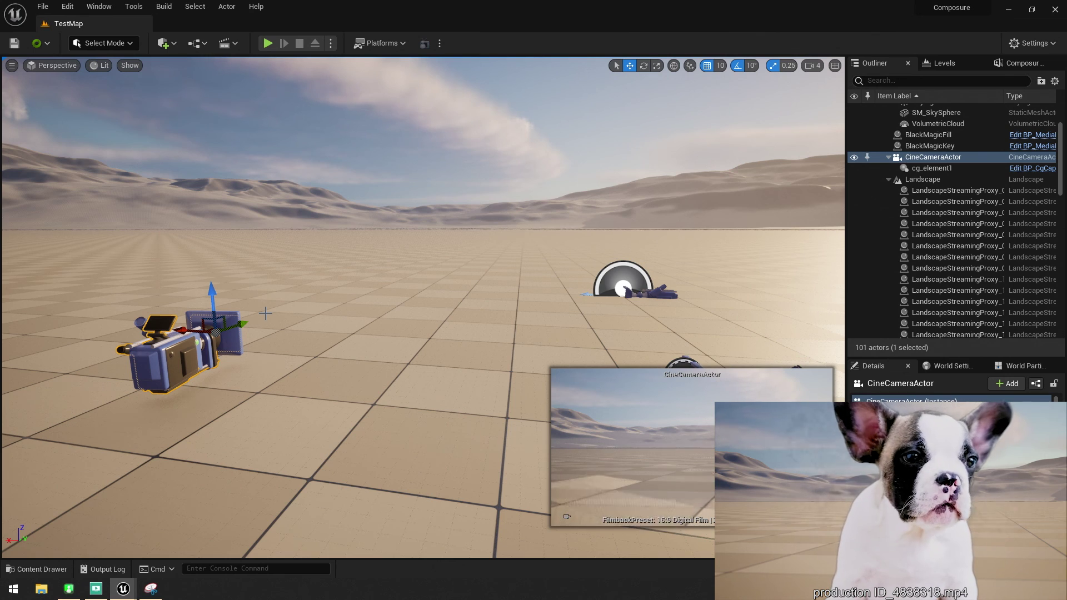
right_drag(266, 313, 170, 309)
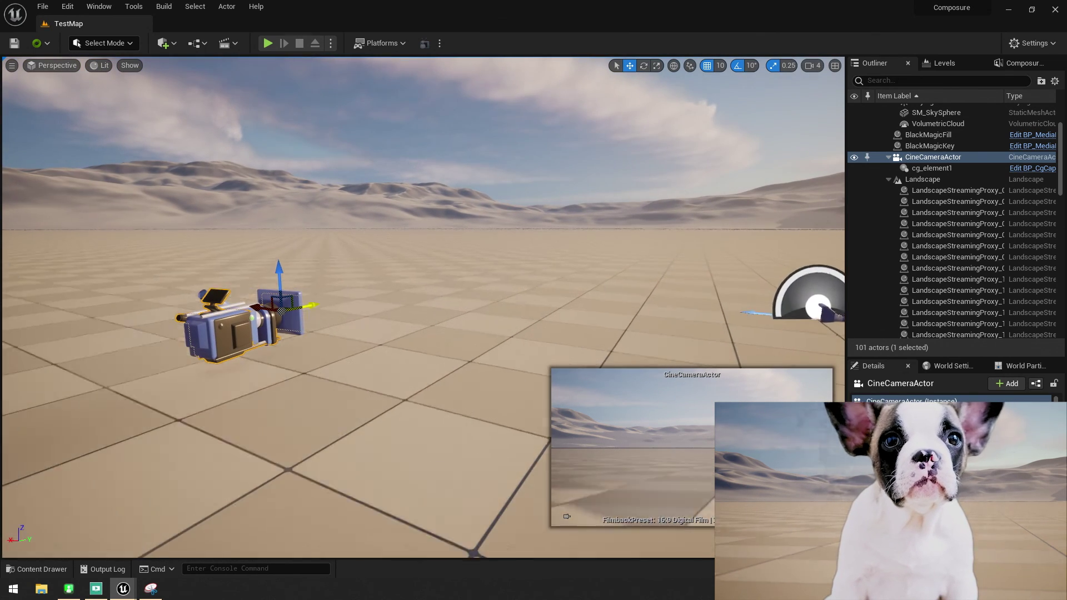
right_drag(311, 305, 292, 322)
right_drag(335, 369, 334, 368)
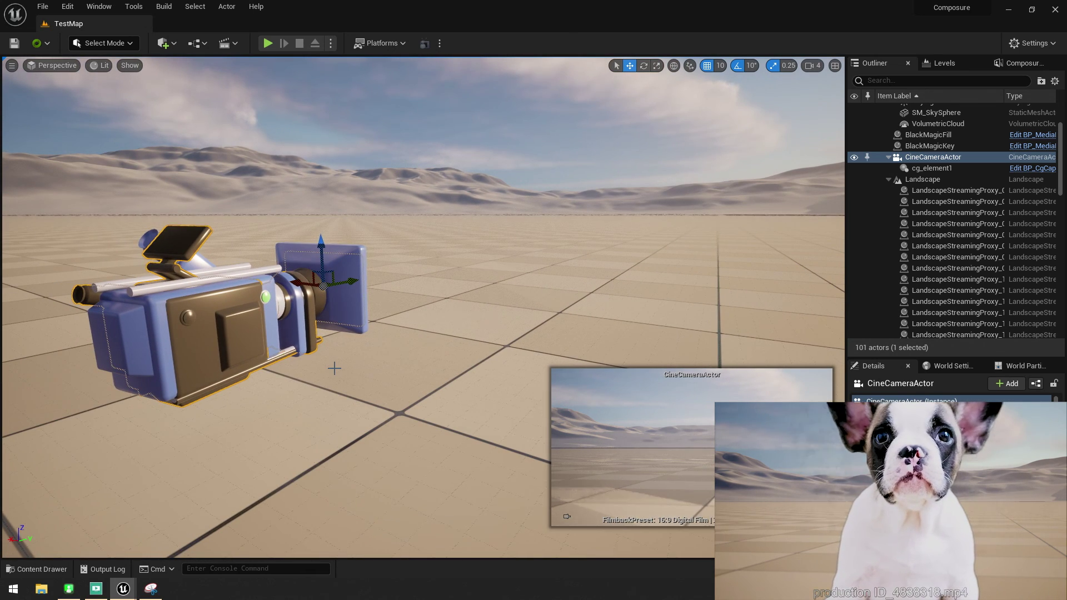
right_drag(344, 359, 343, 359)
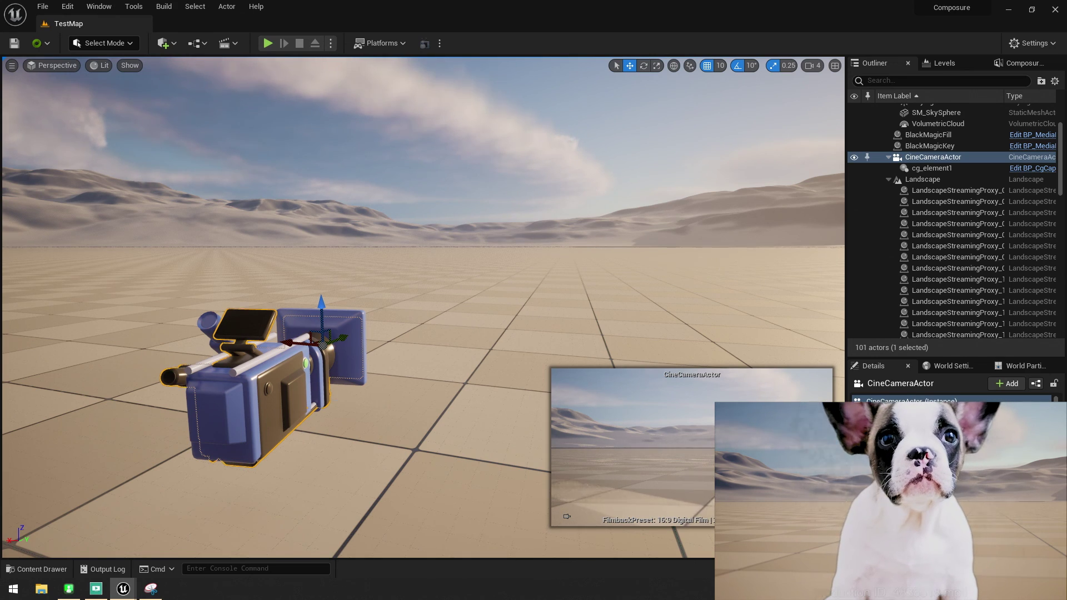
right_drag(422, 306, 380, 399)
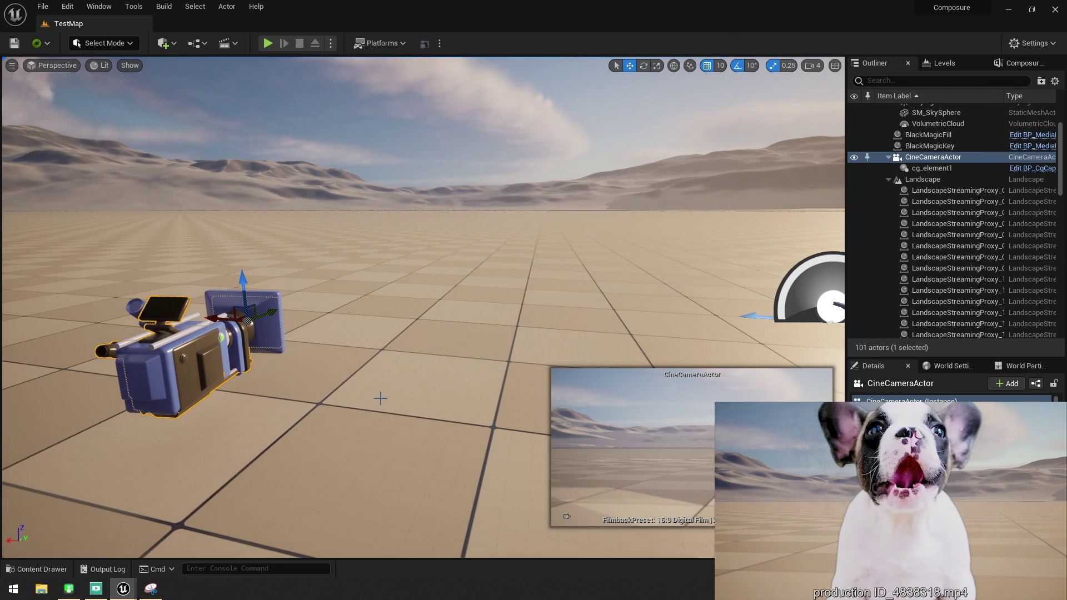